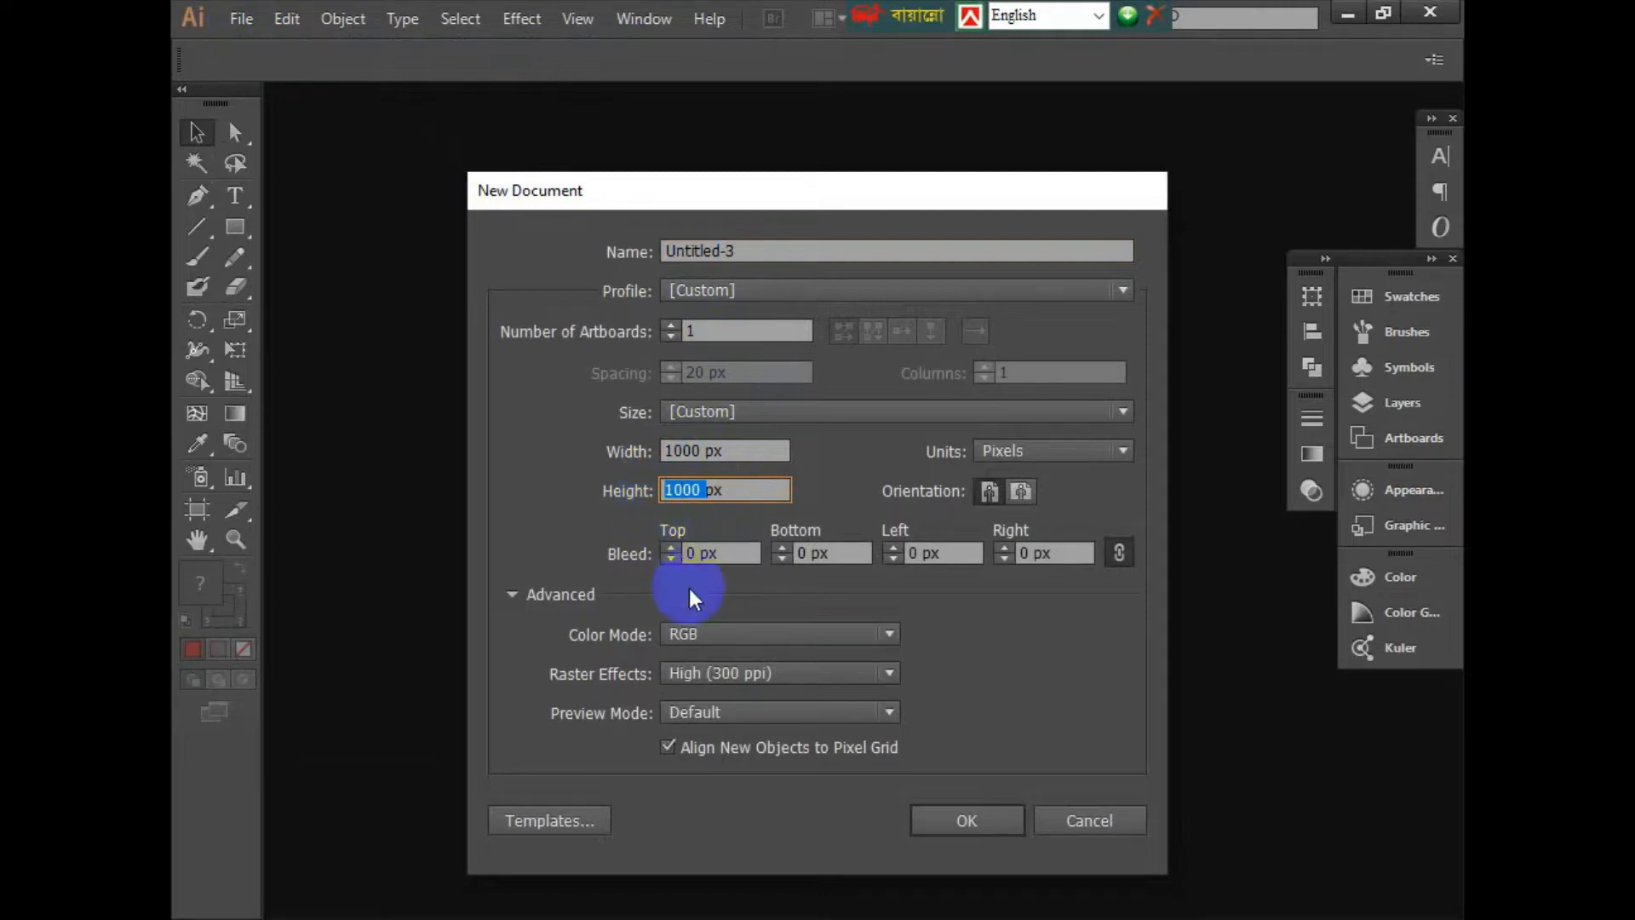
Step: Create the new 1000 × 1000 px document with RGB color mode and High (300 ppi) raster effects
left_click(690, 636)
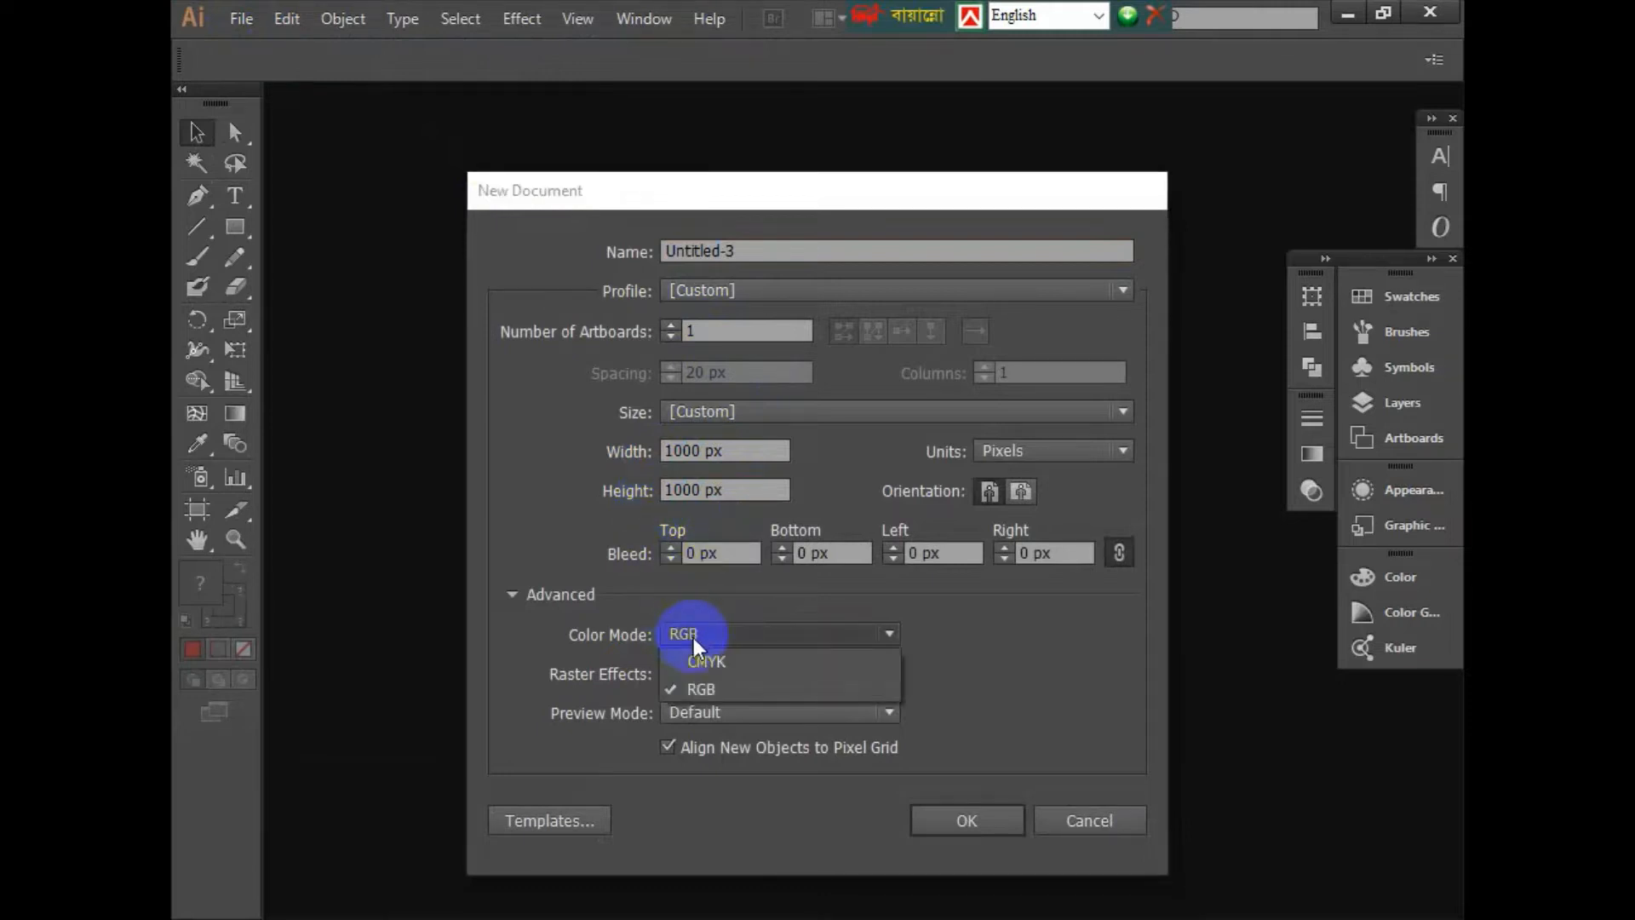
left_click(707, 688)
left_click(768, 673)
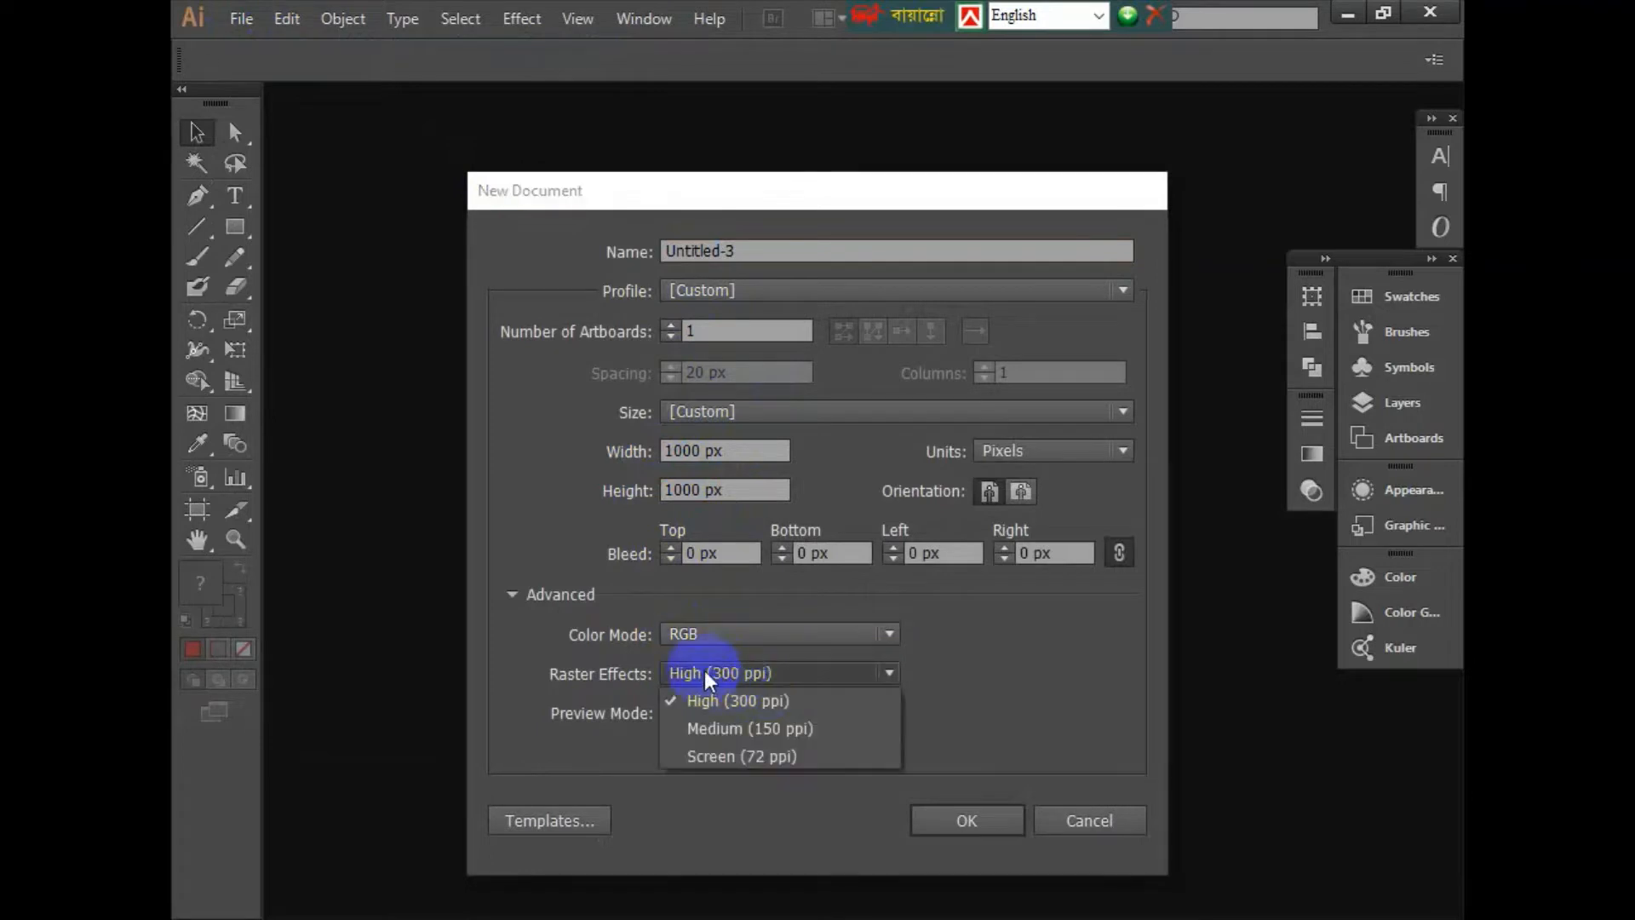
left_click(723, 697)
left_click(969, 816)
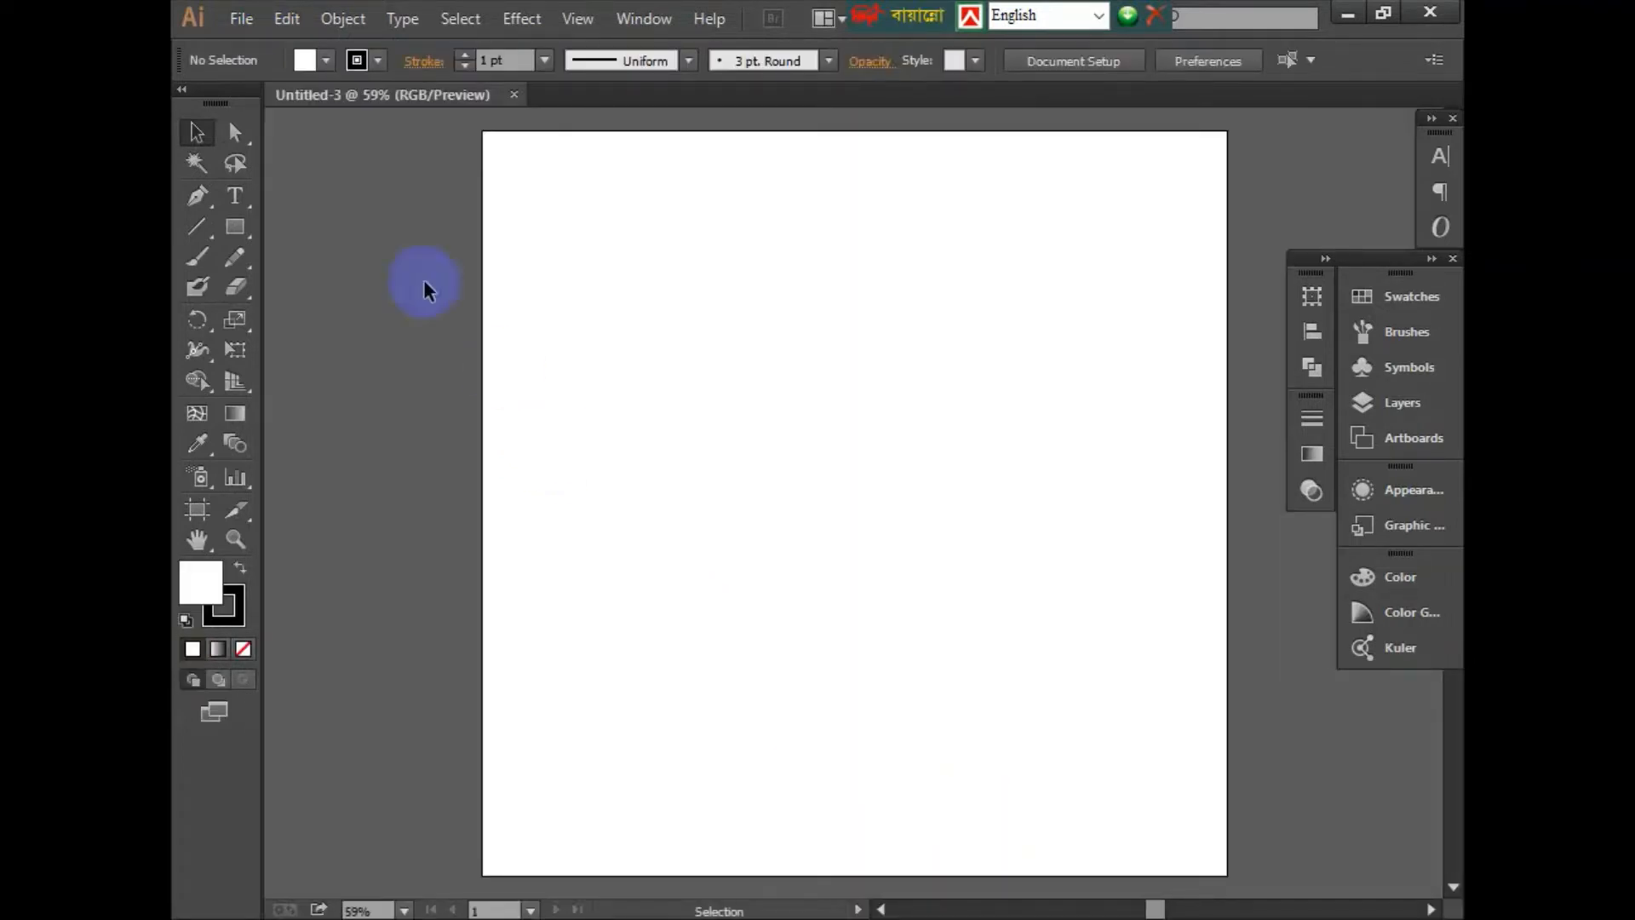
Step: Draw a square of about 617 px filled with RGB Cyan near the middle of the artboard
left_click(237, 228)
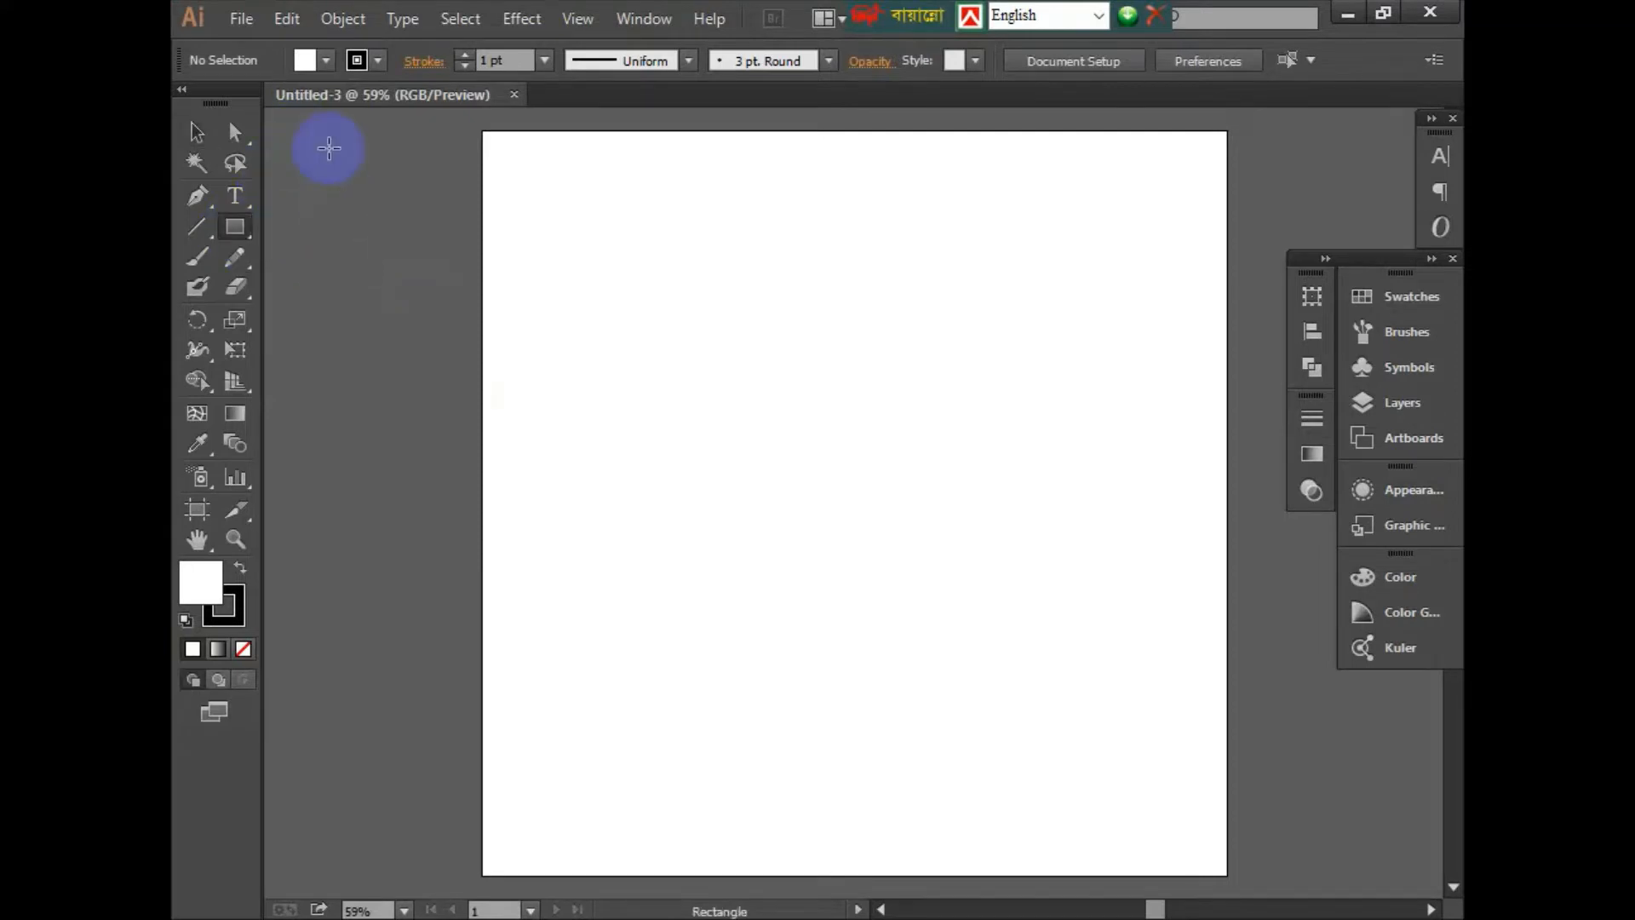
left_click(304, 58)
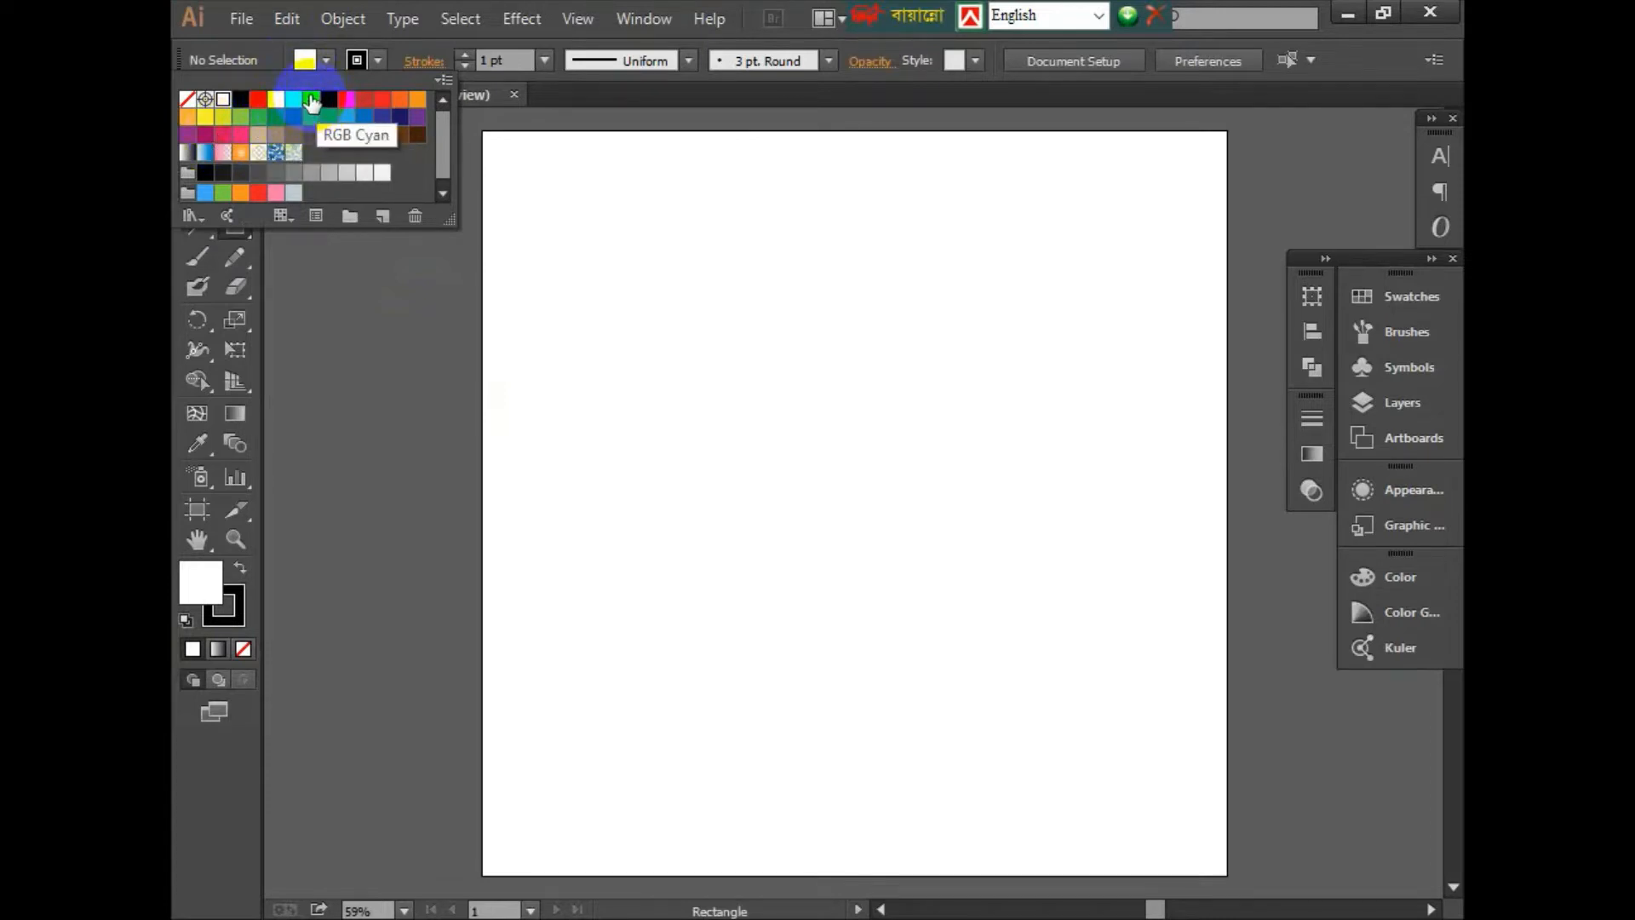
left_click(312, 101)
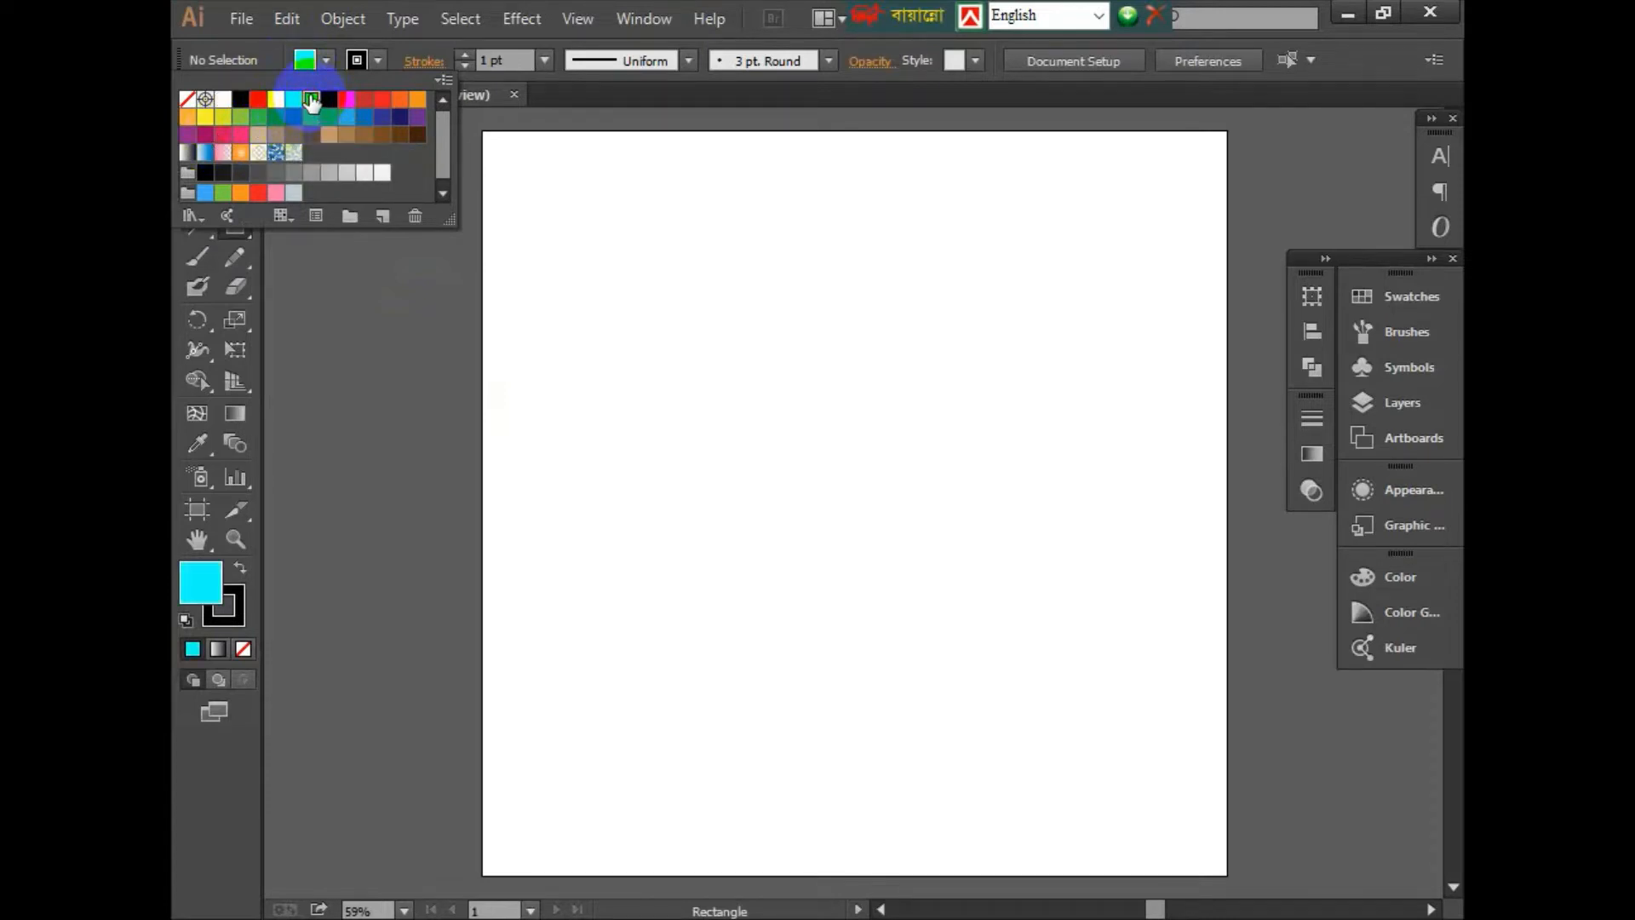
left_click(800, 449)
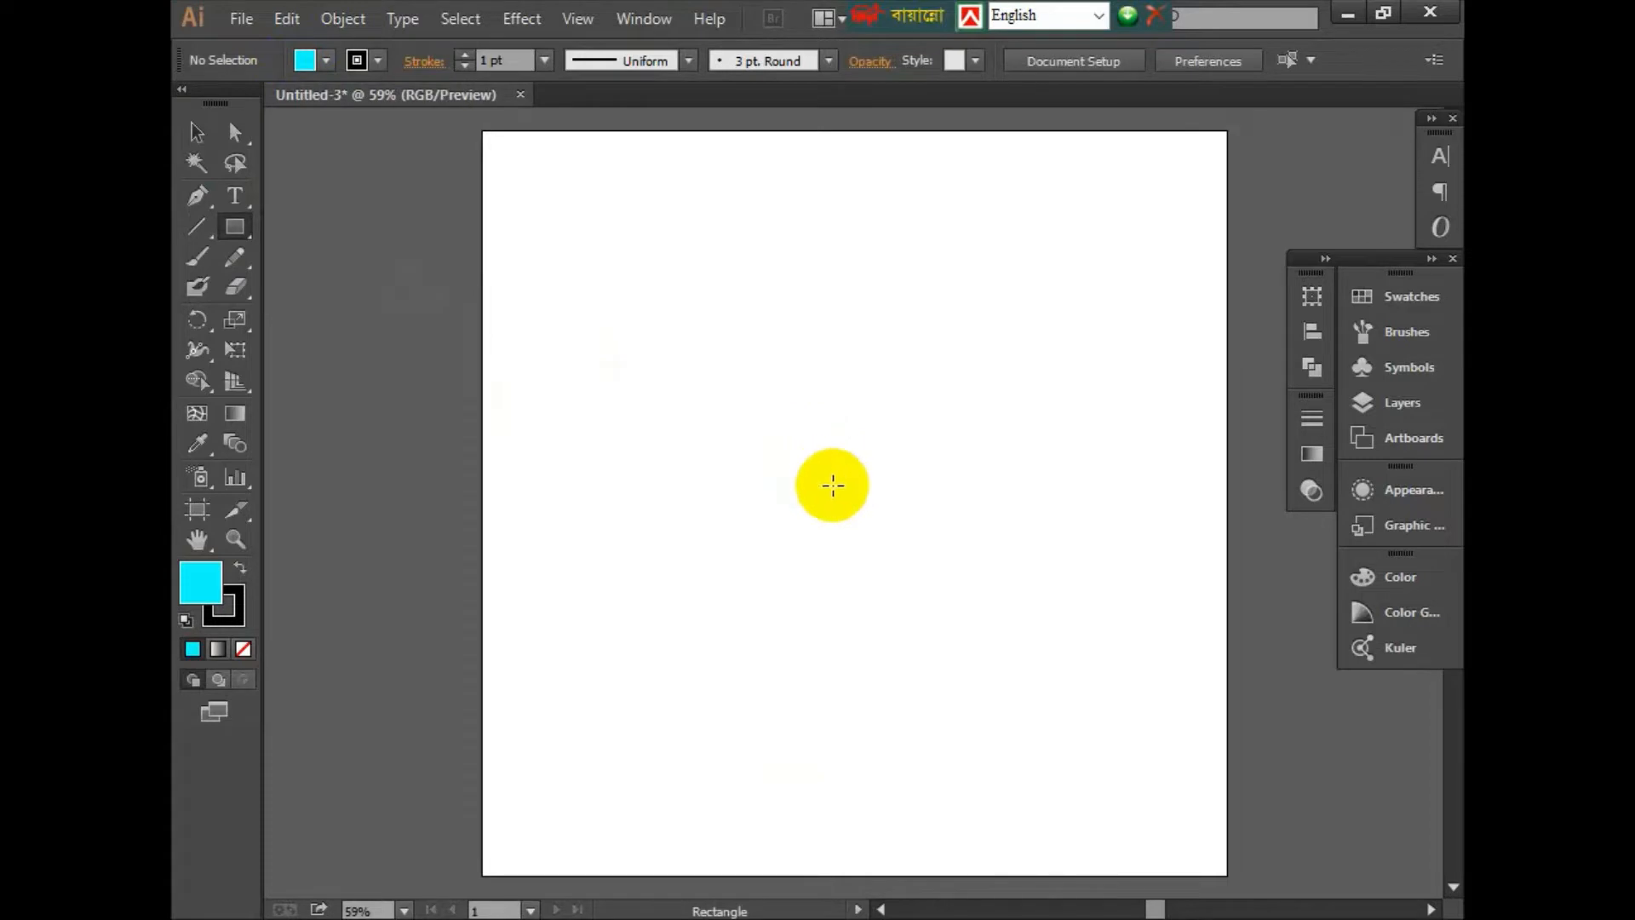
left_click_drag(830, 488, 1058, 663)
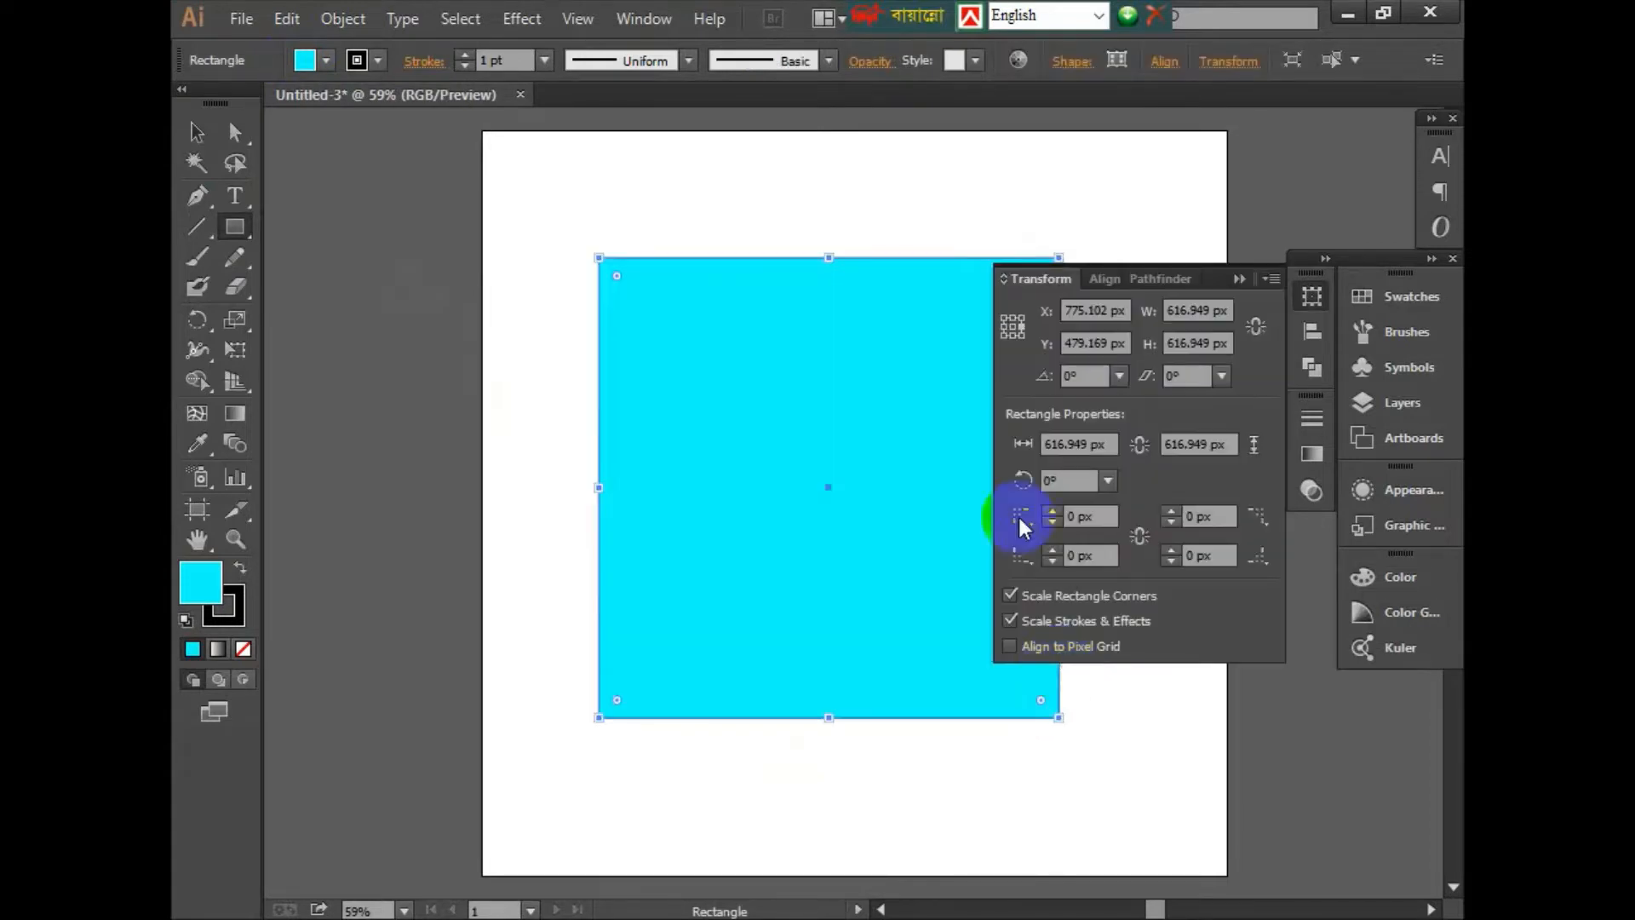
left_click(1241, 279)
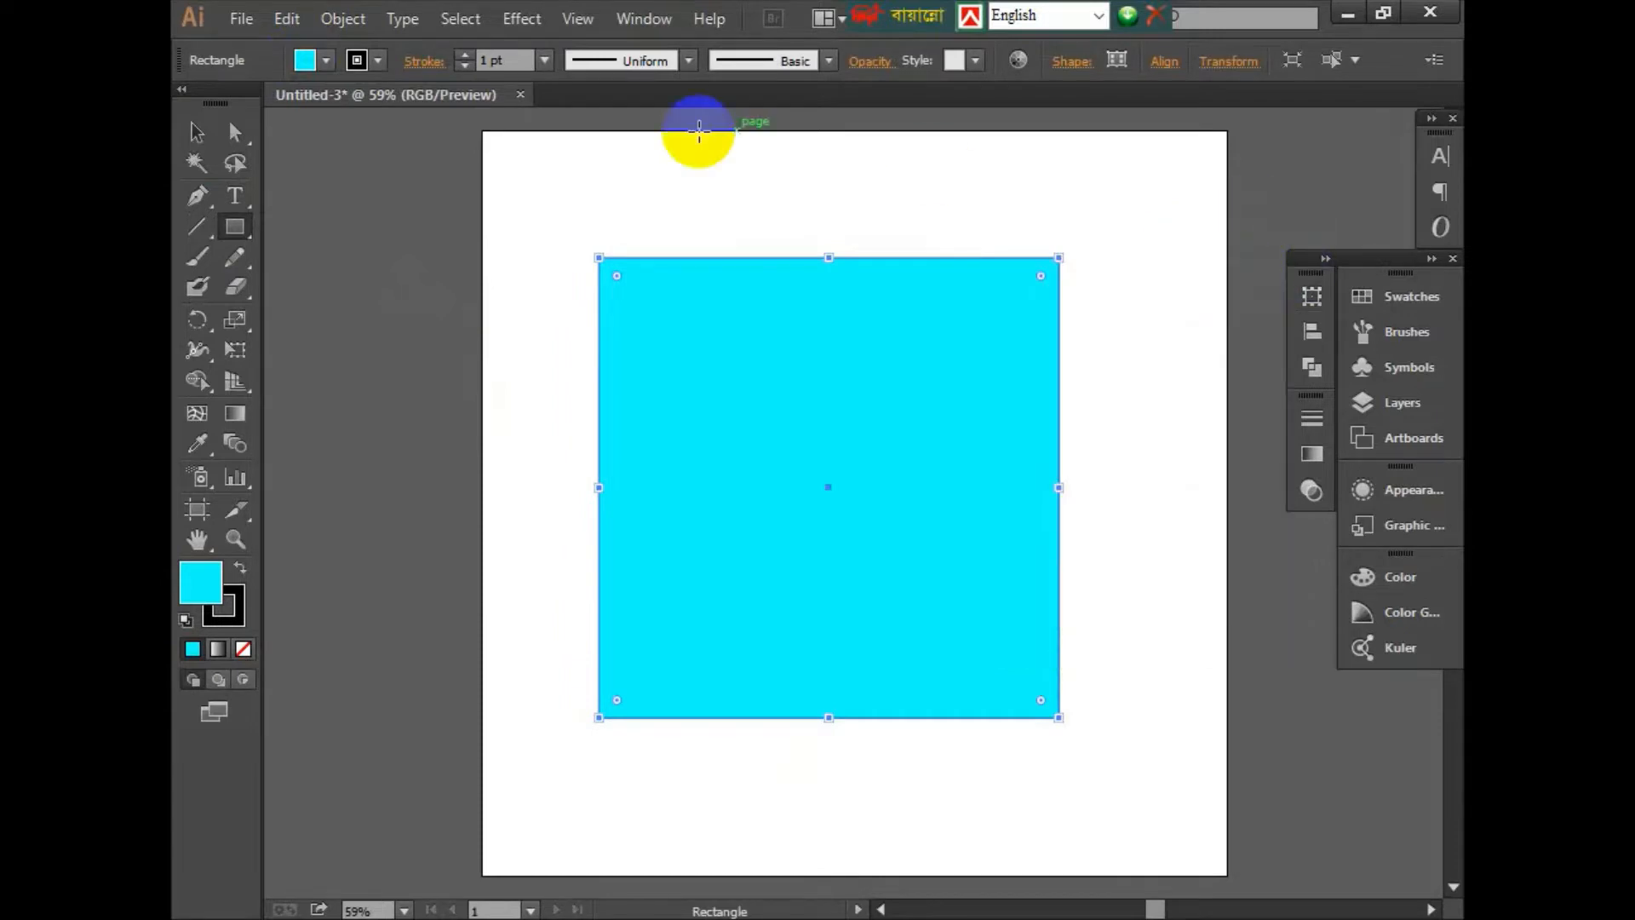
Step: Start Split Into Grid on the cyan square, set the number of rows to 2 and enable the preview
left_click(334, 23)
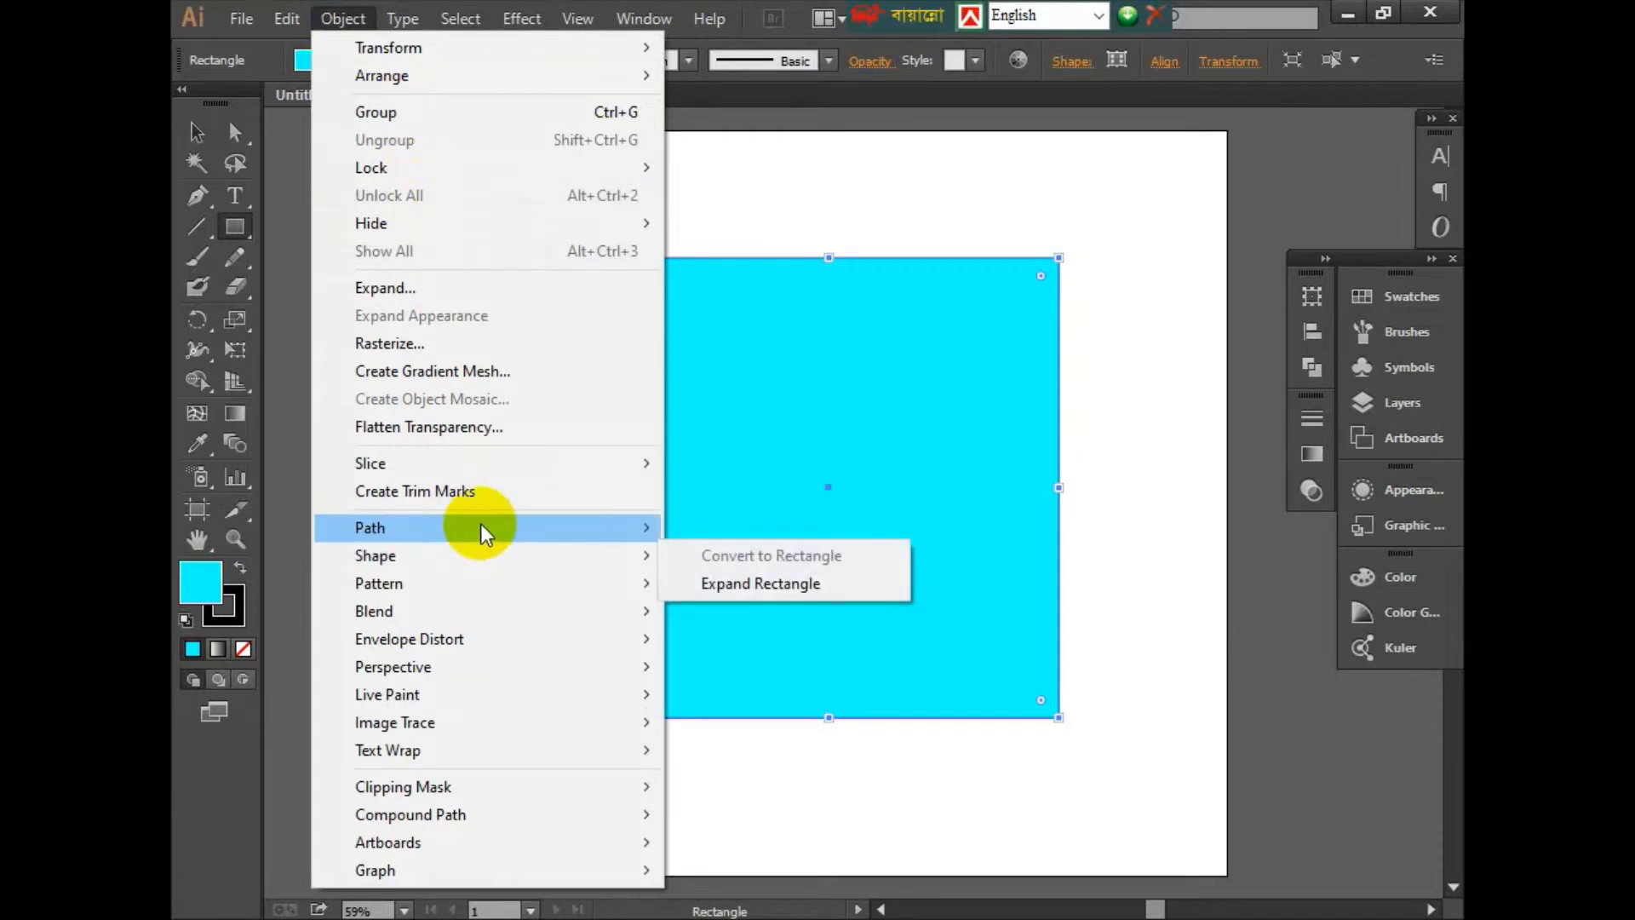
mouse_move(483, 524)
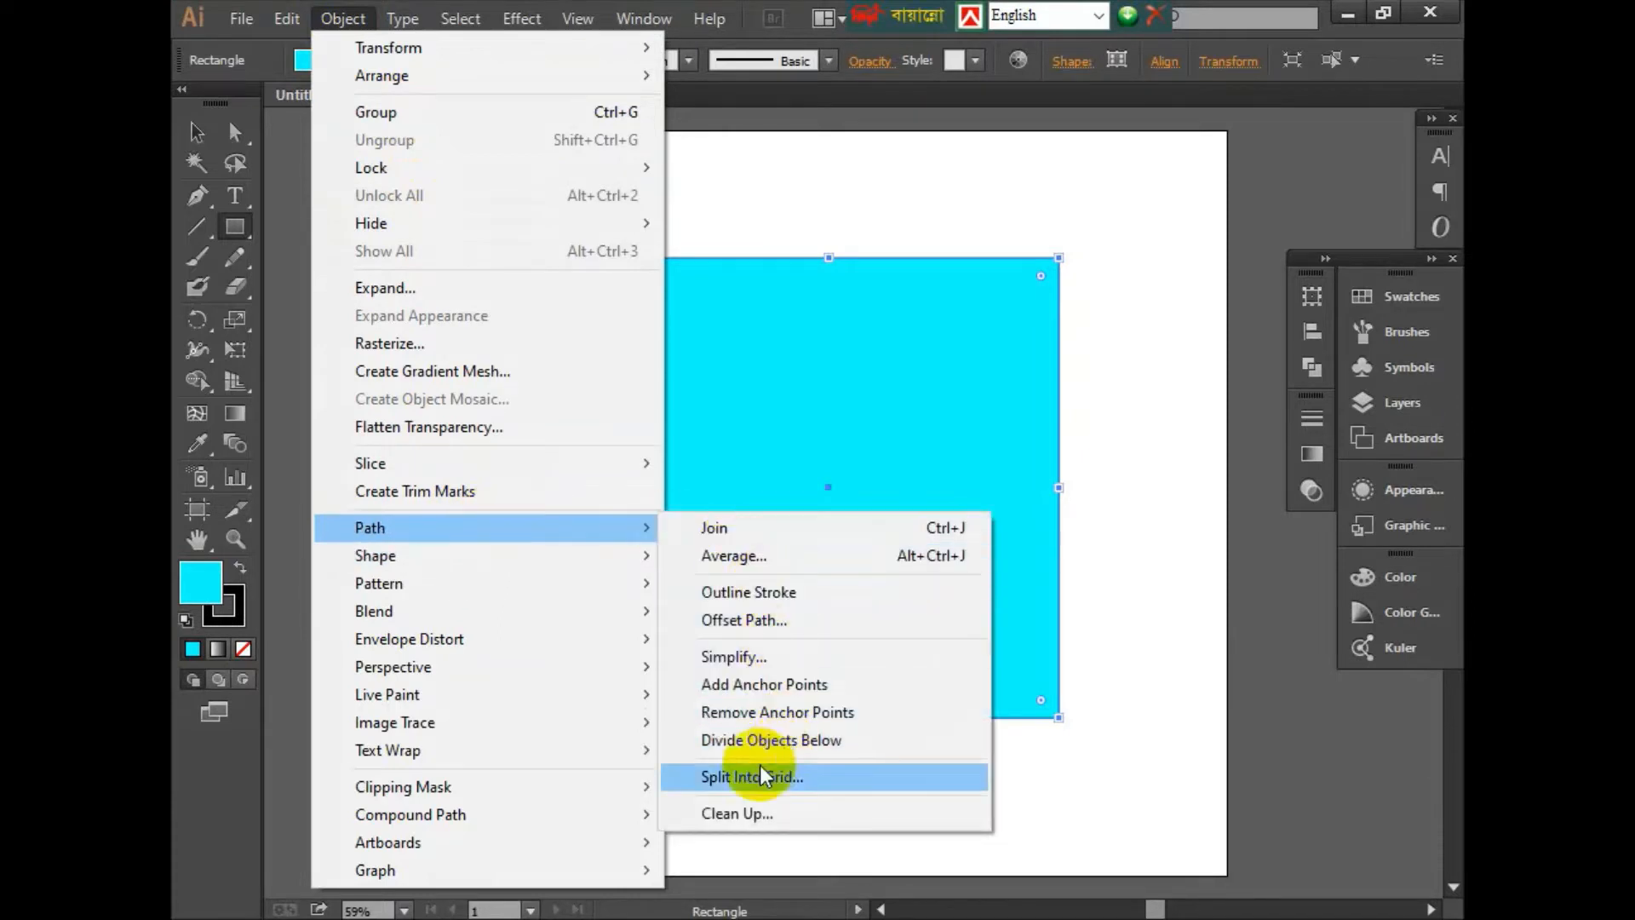
left_click(801, 773)
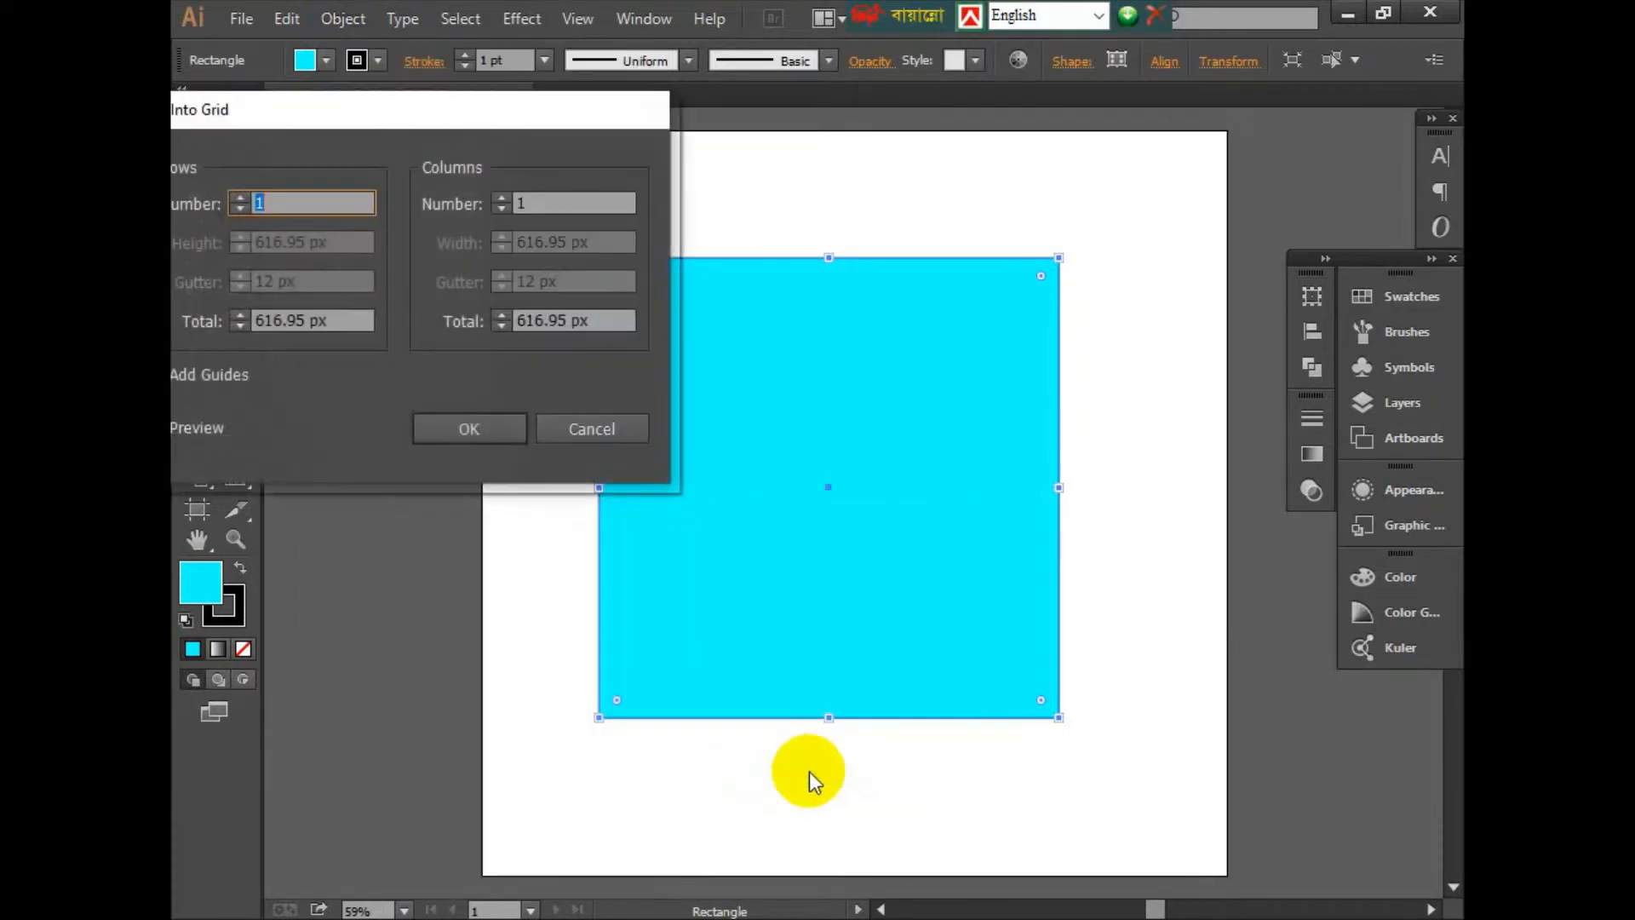
left_click_drag(289, 109, 1197, 195)
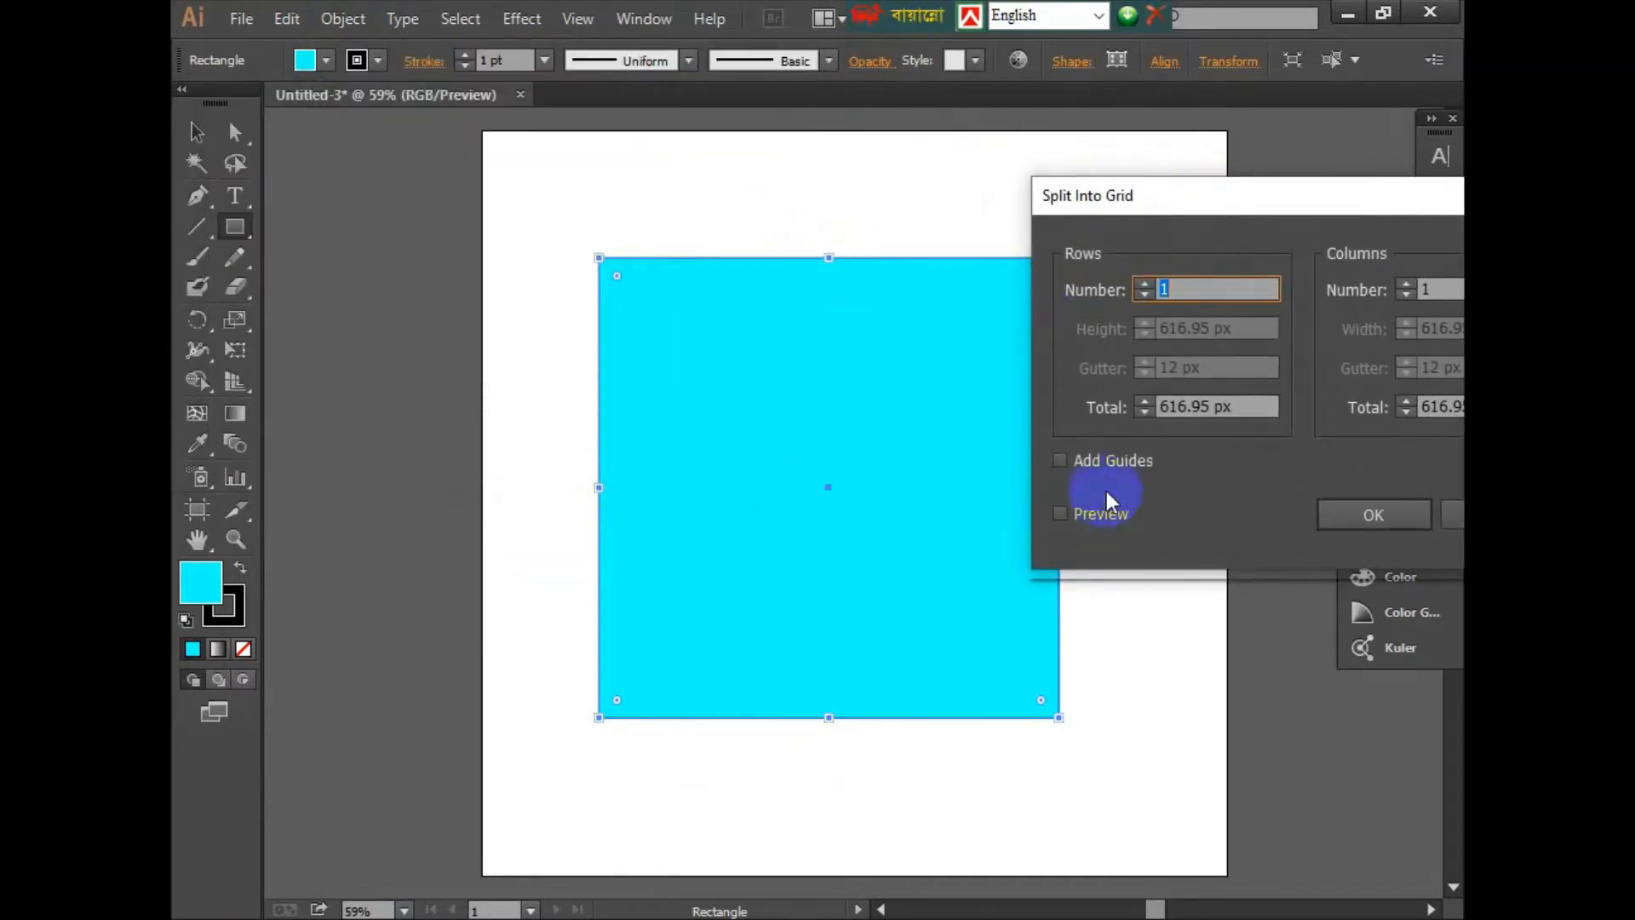
left_click(1144, 285)
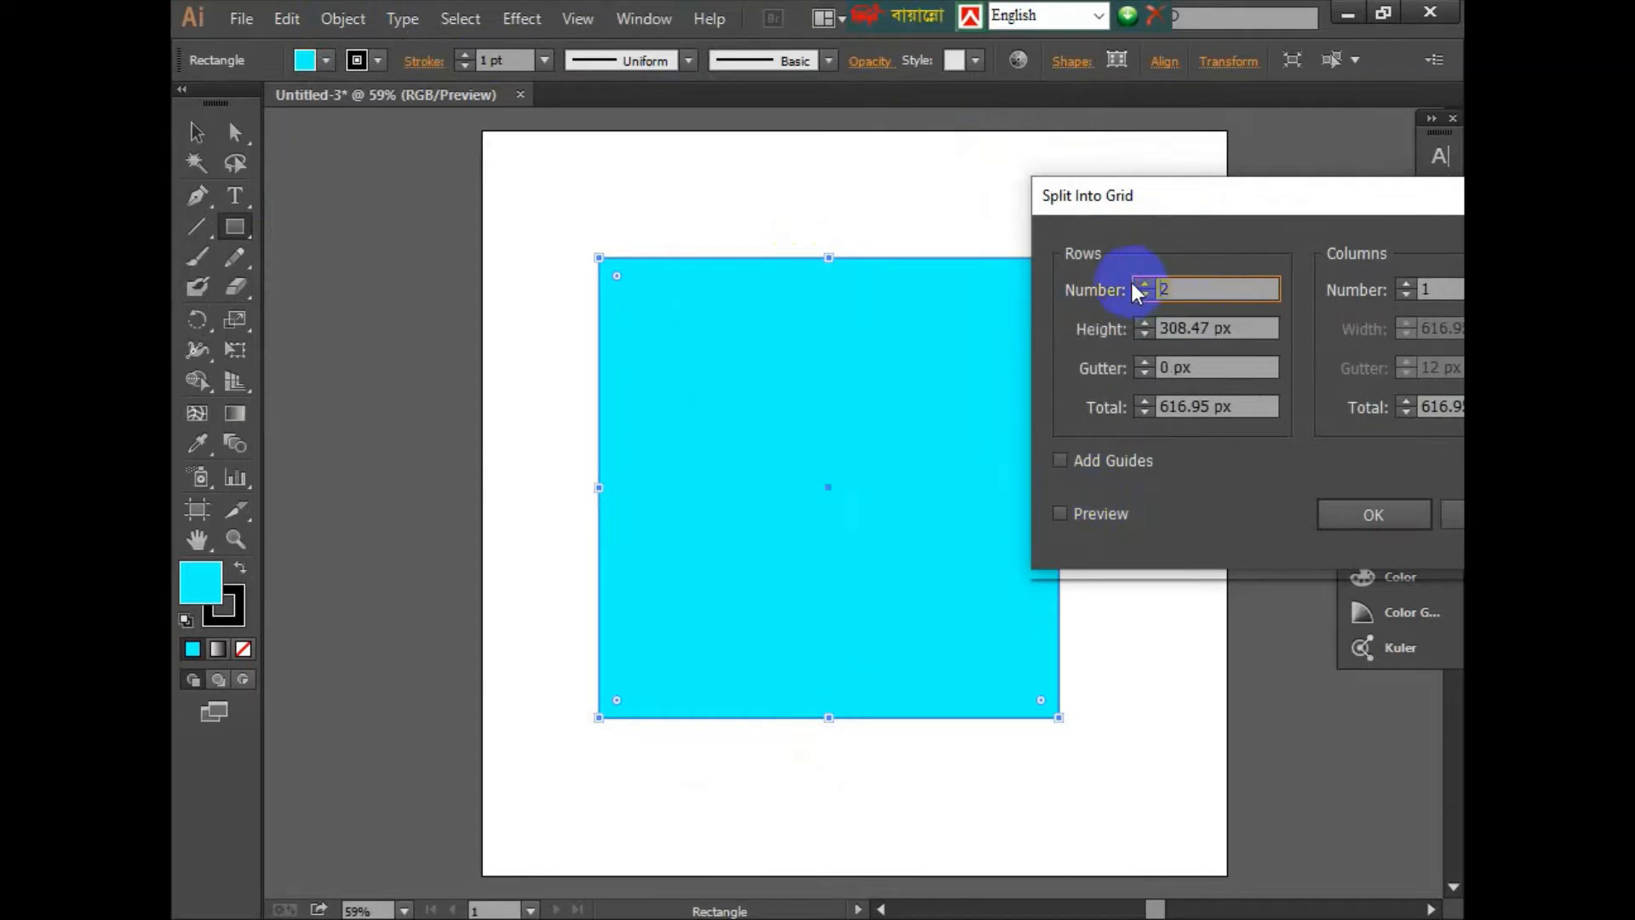
left_click(1175, 367)
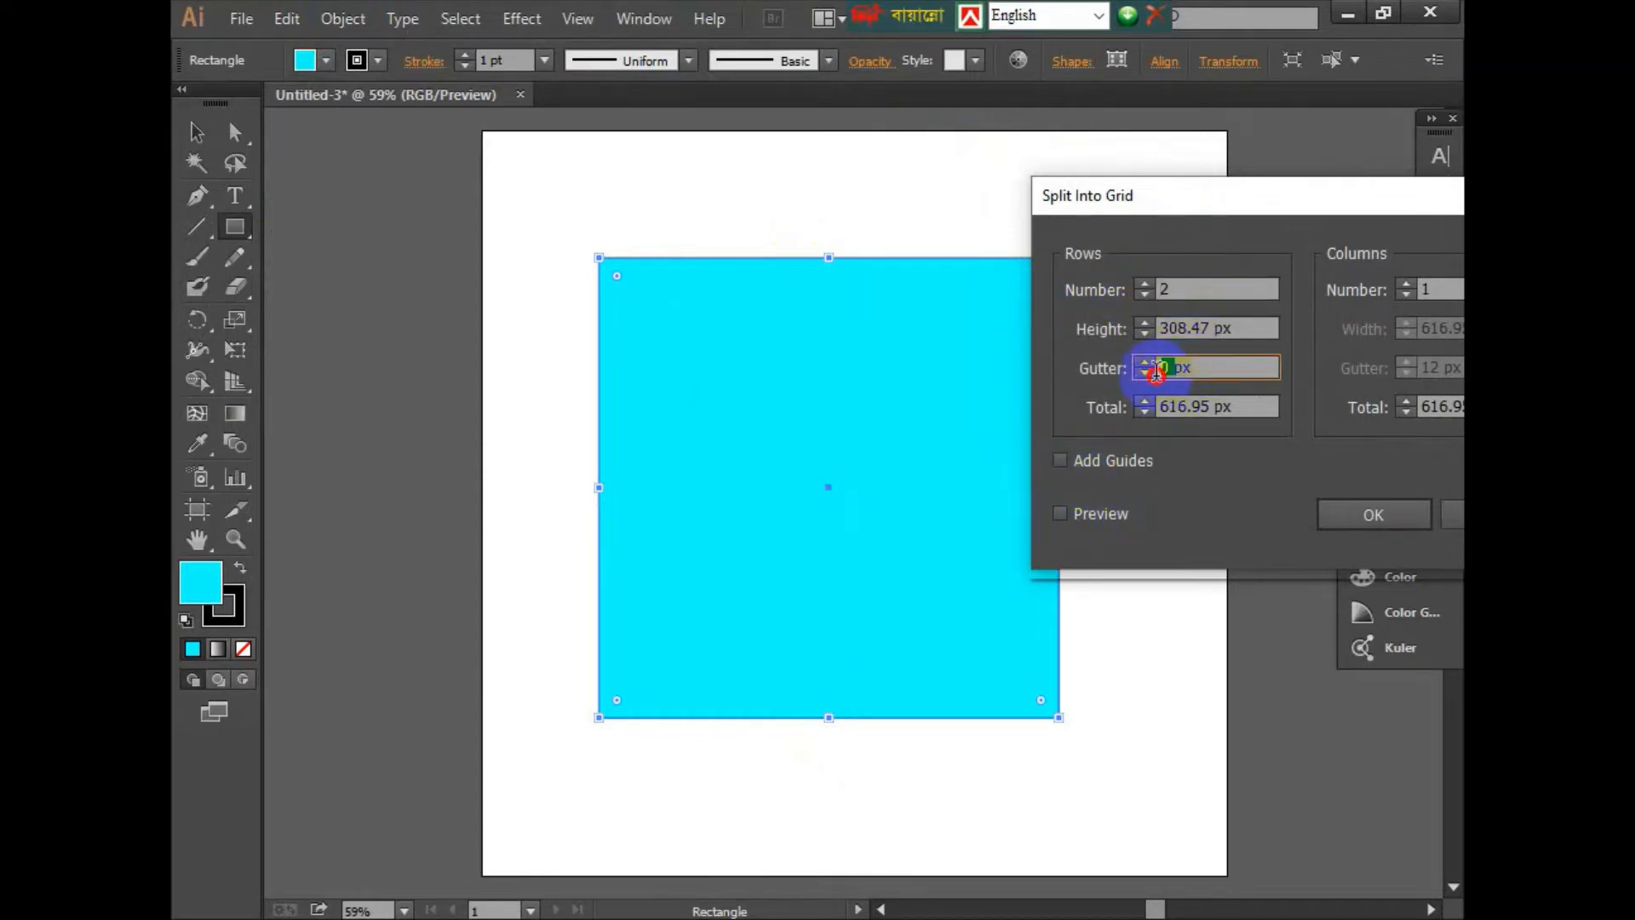
left_click(1066, 516)
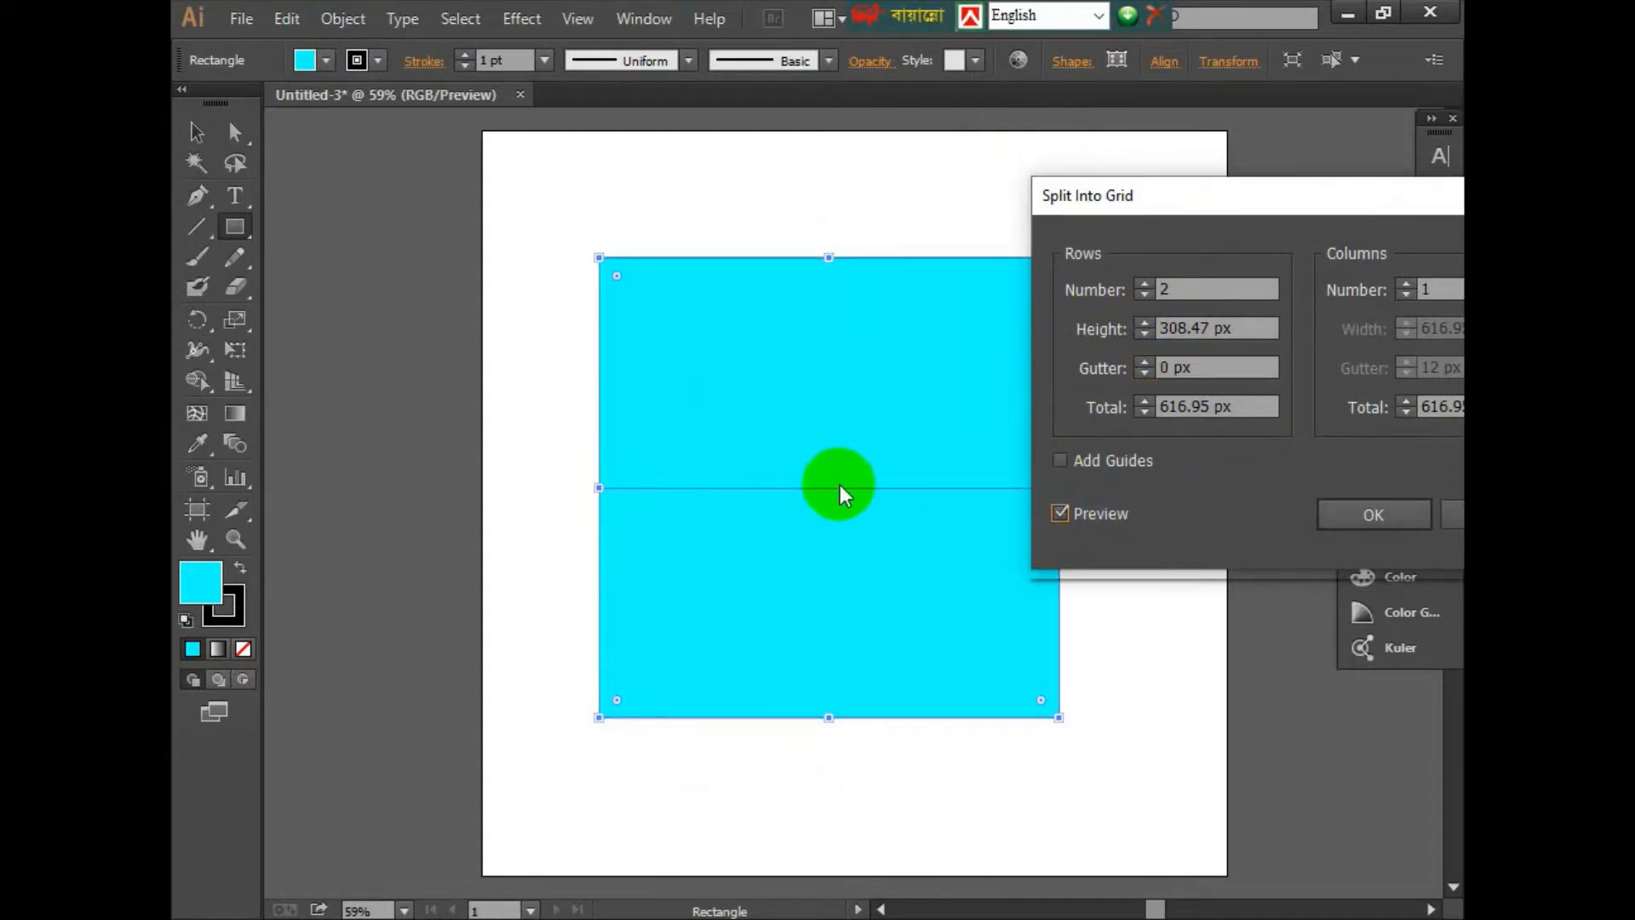
Step: Increase the gutter between the two grid rows to 15 px
left_click(1175, 365)
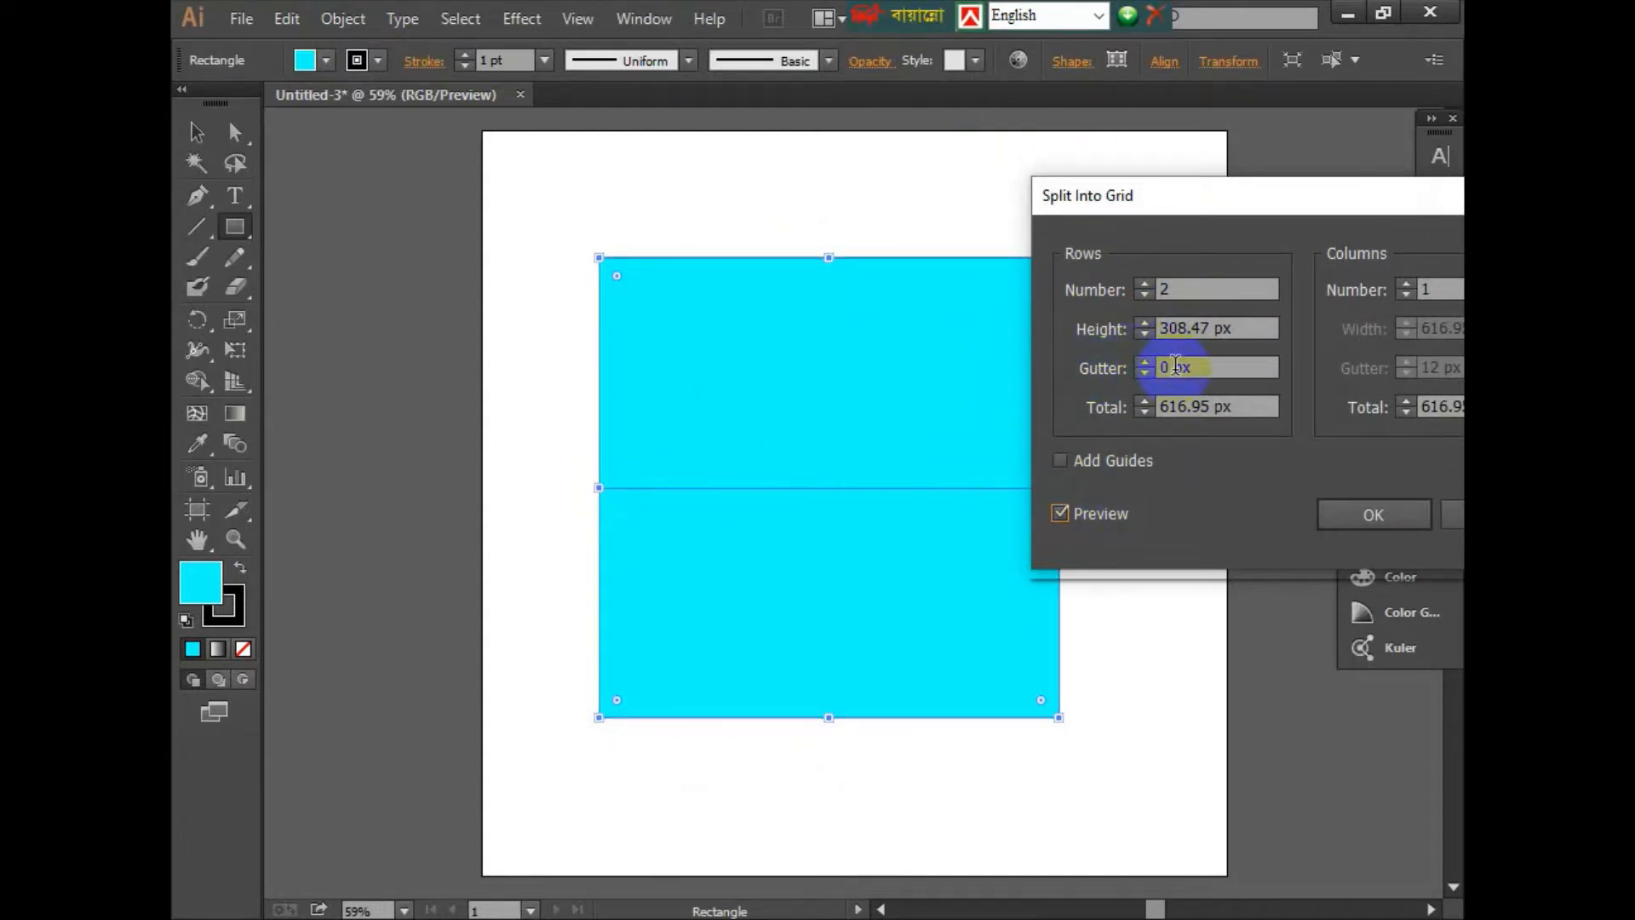
left_click(1148, 360)
left_click(1148, 360)
left_click(1148, 360)
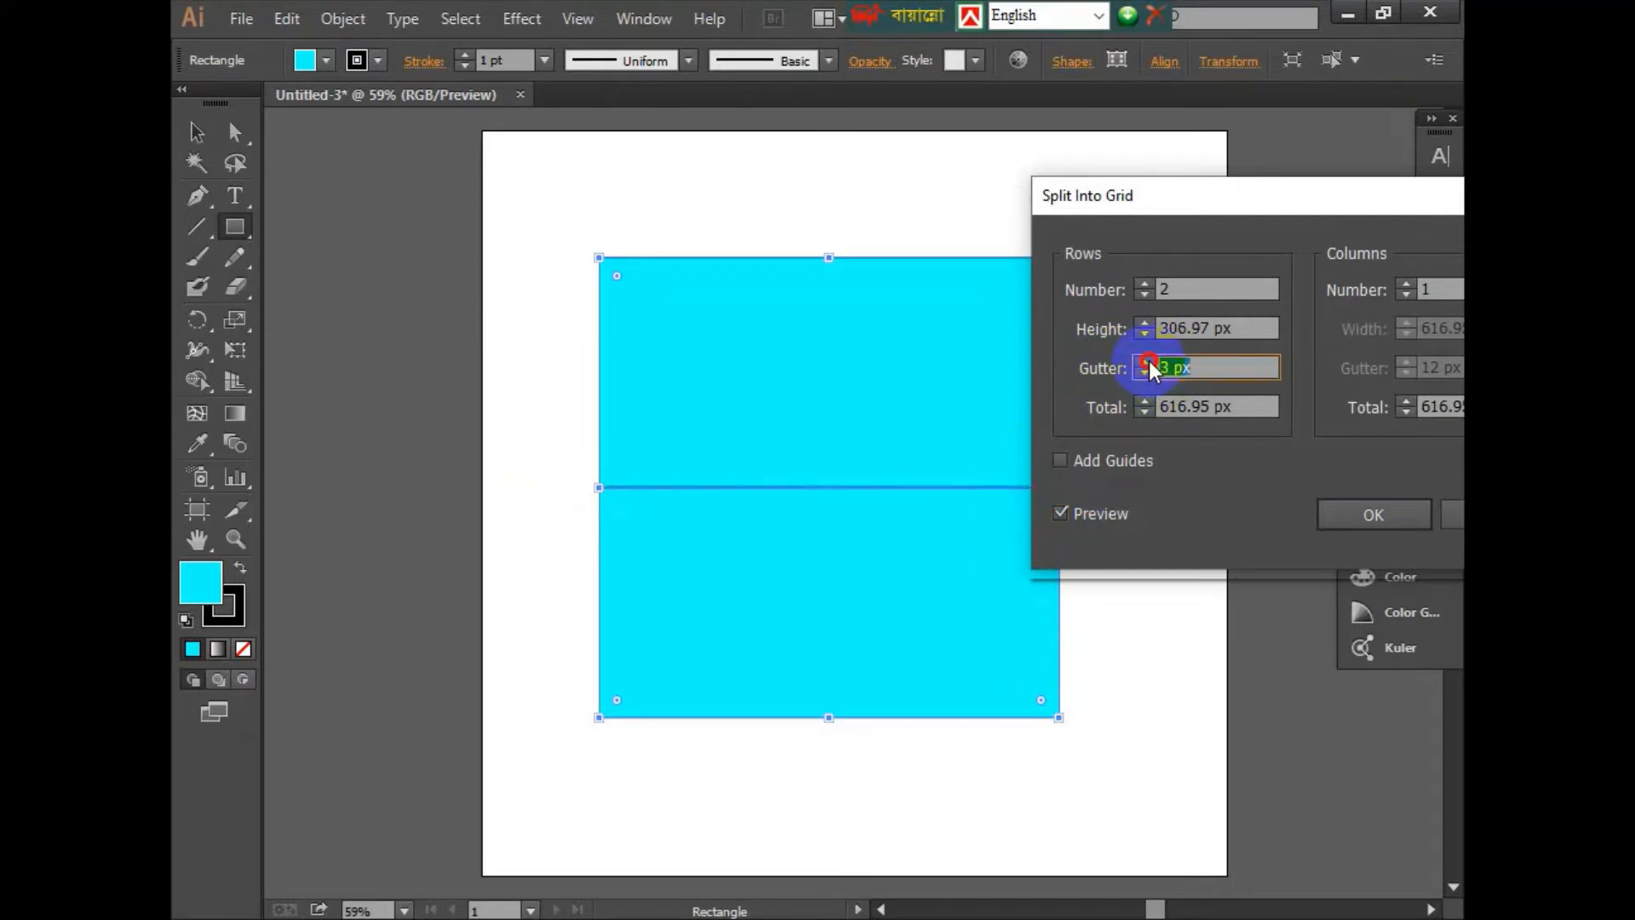
left_click(1149, 360)
left_click(1148, 360)
left_click(1148, 361)
left_click(1148, 361)
left_click(1148, 360)
left_click(1148, 360)
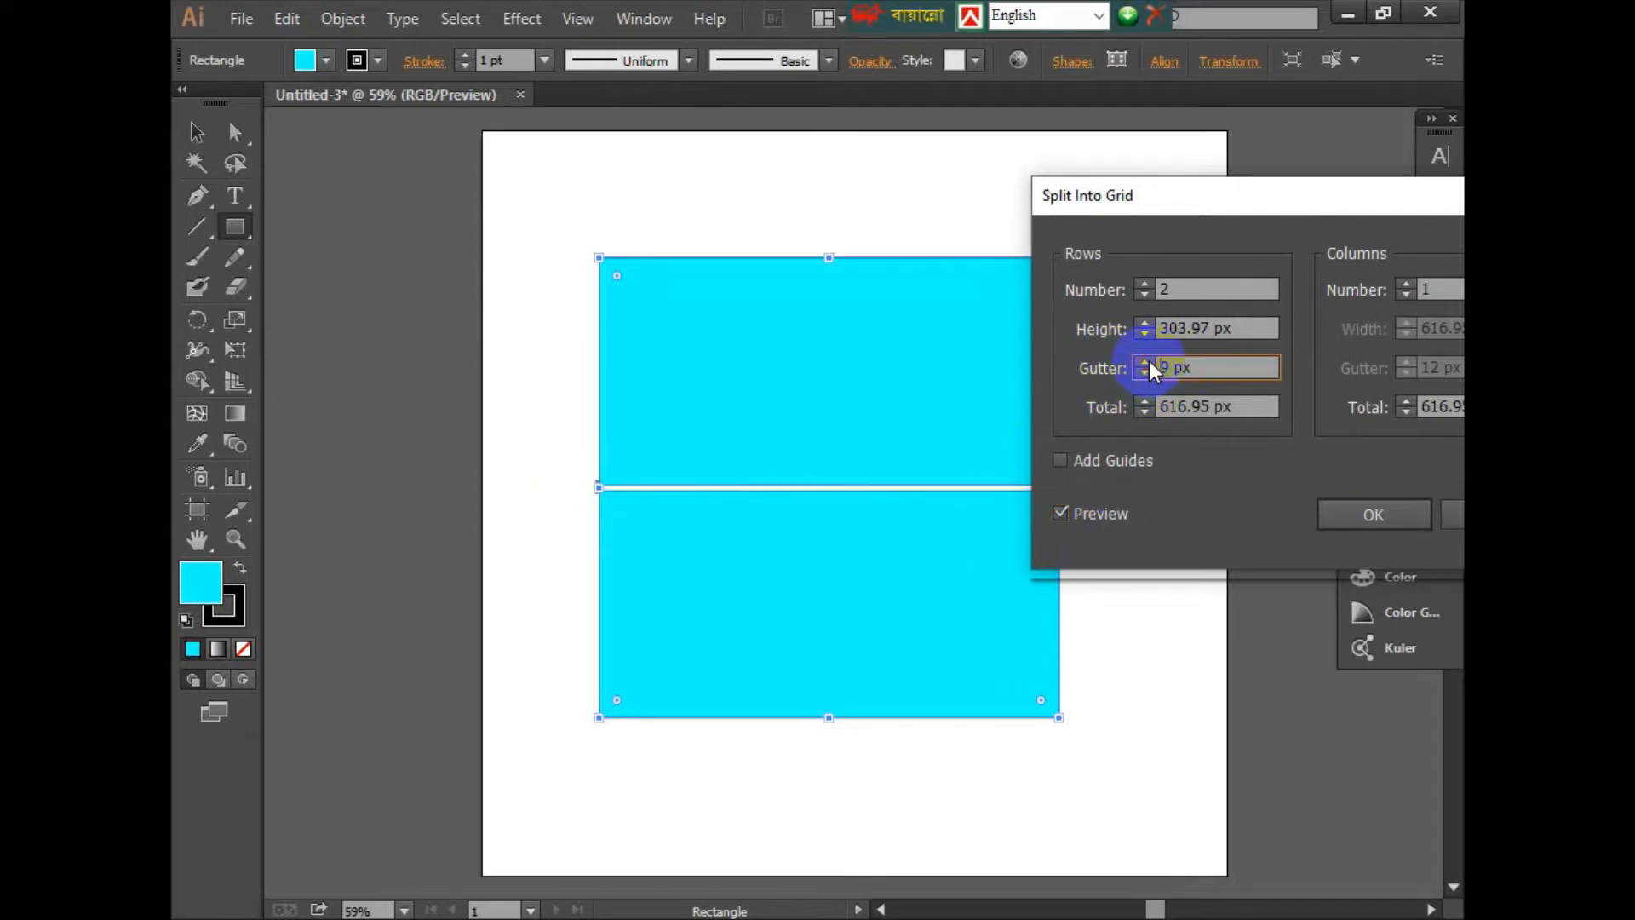
left_click(1148, 360)
left_click(1148, 361)
left_click(1148, 360)
left_click(1148, 360)
left_click(1148, 360)
left_click(1148, 360)
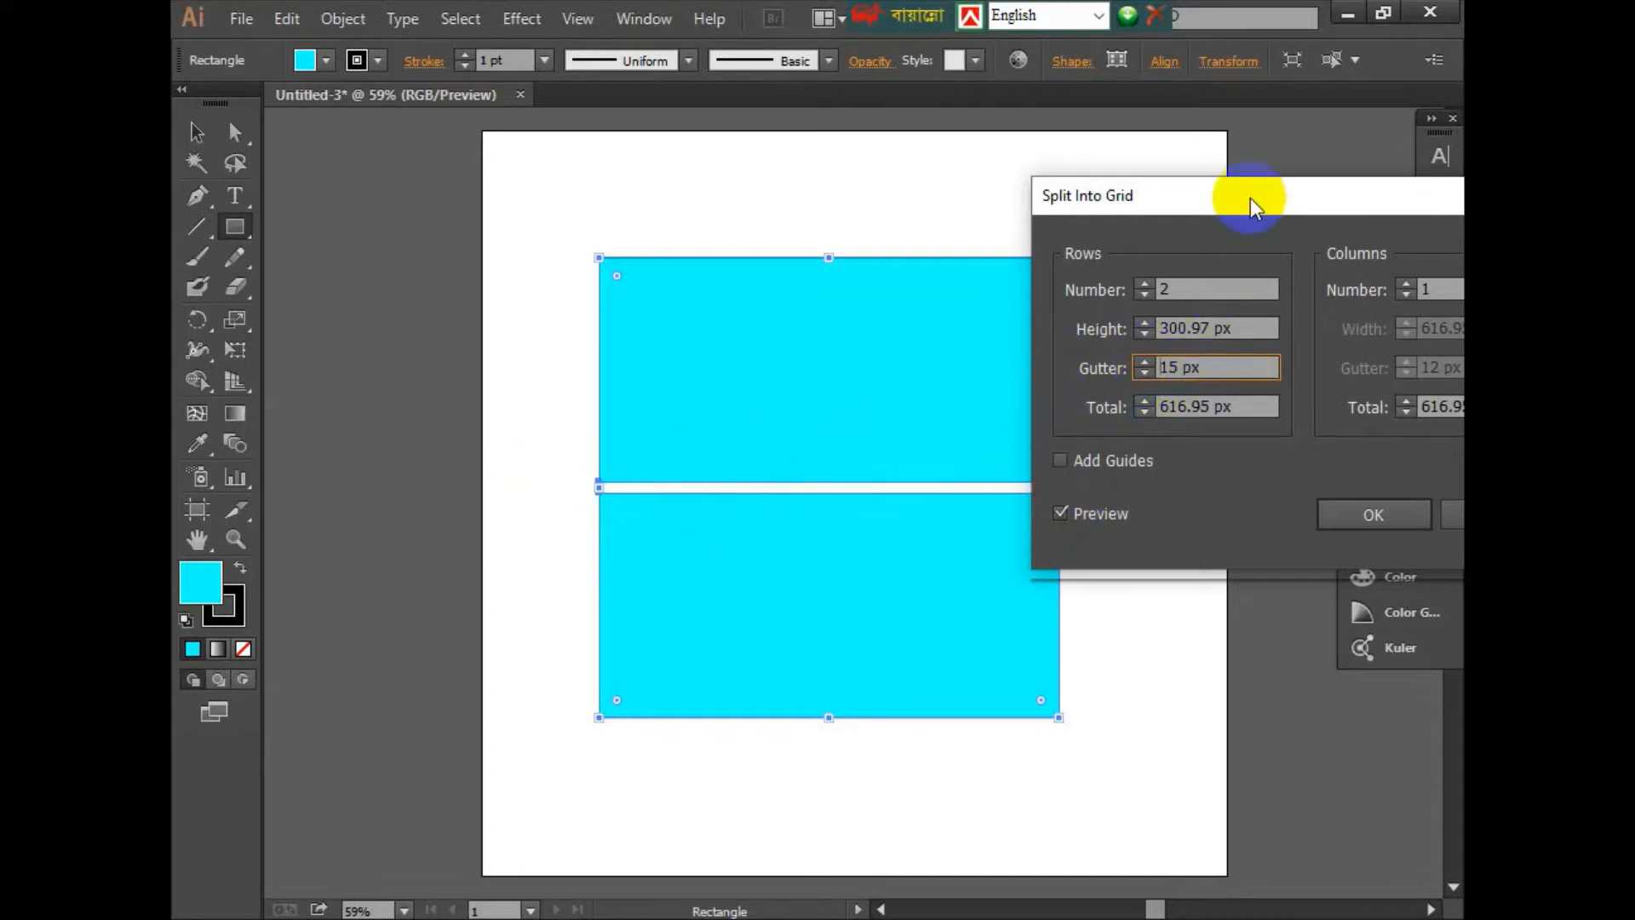
Step: Set the grid to 2 columns with a 15 px column gutter and apply the split
left_click_drag(1251, 198, 349, 128)
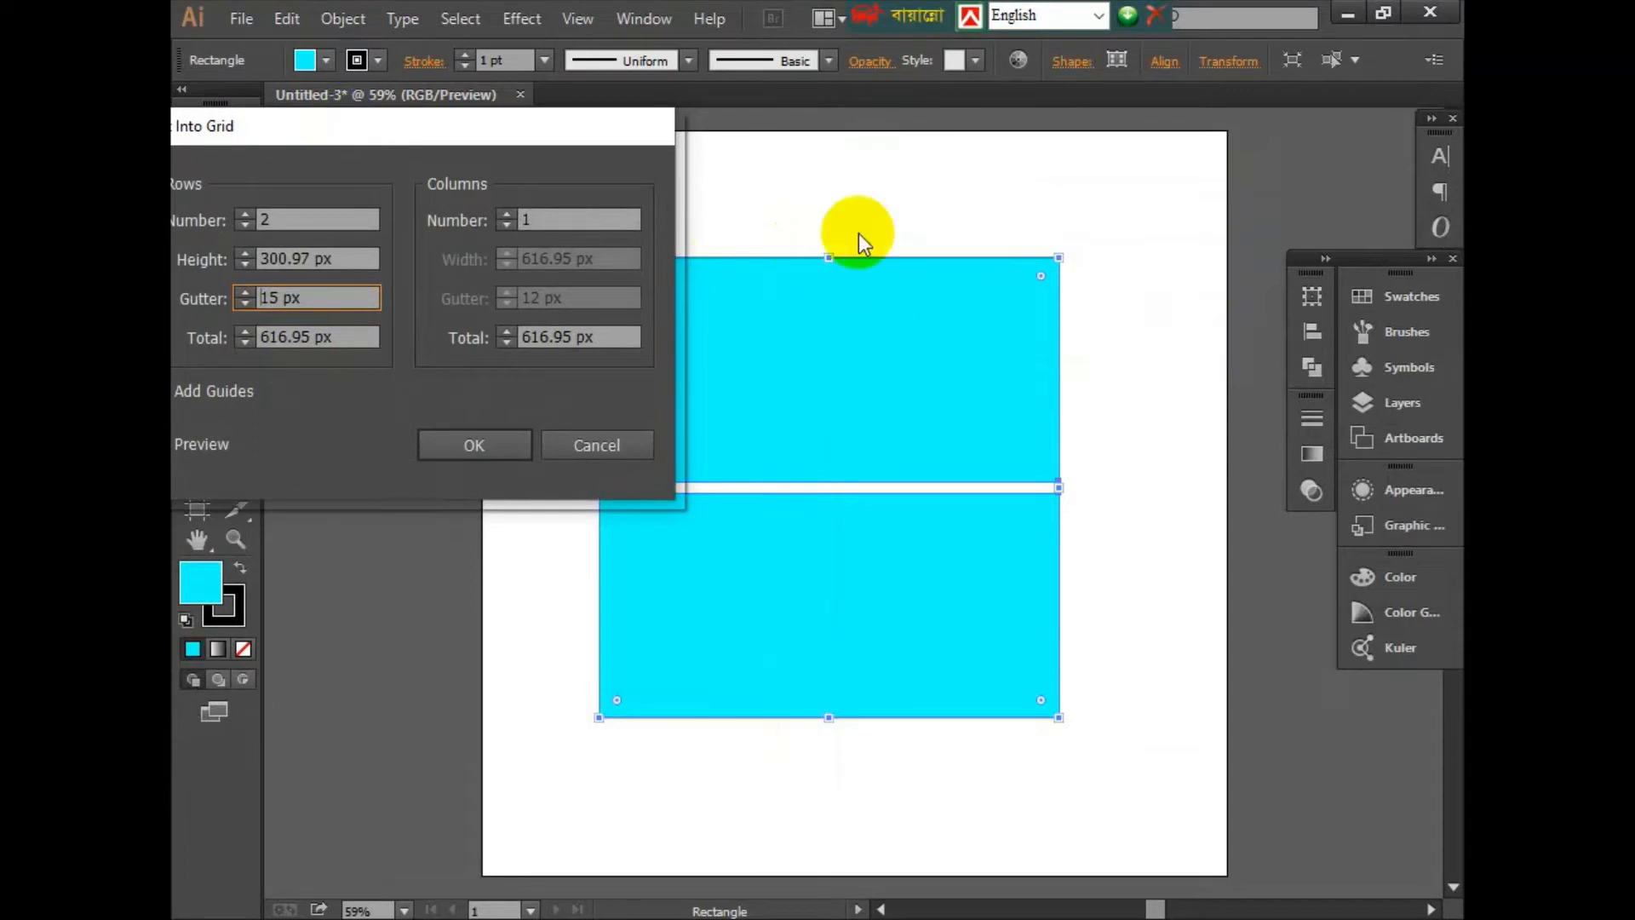
double_click(261, 220)
left_click(506, 215)
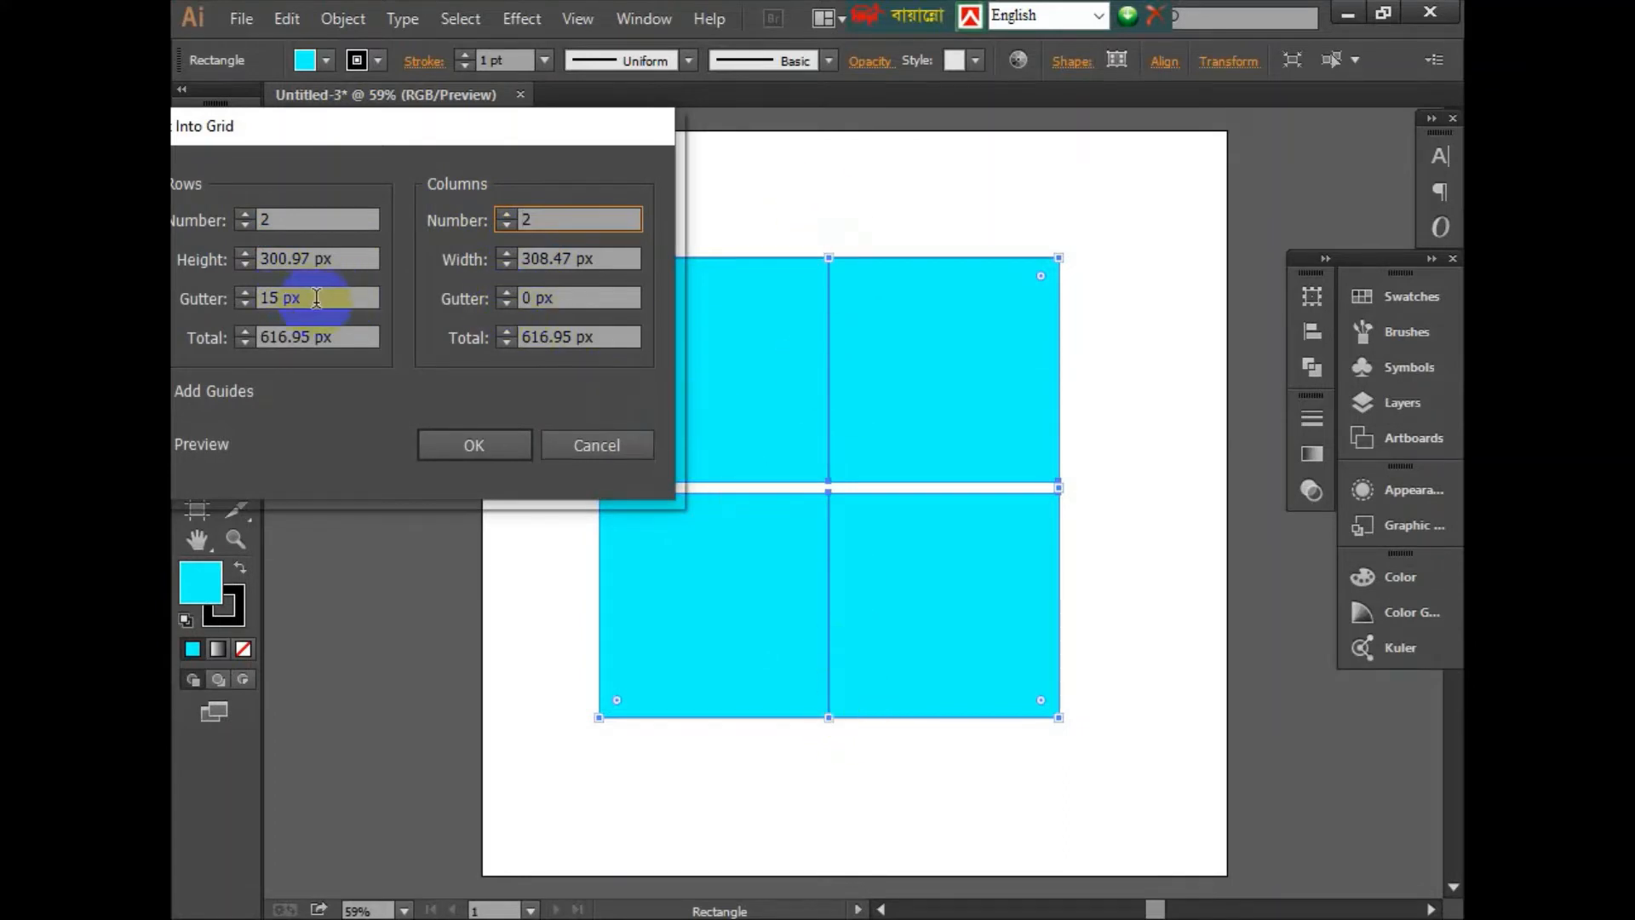
left_click_drag(328, 300, 247, 302)
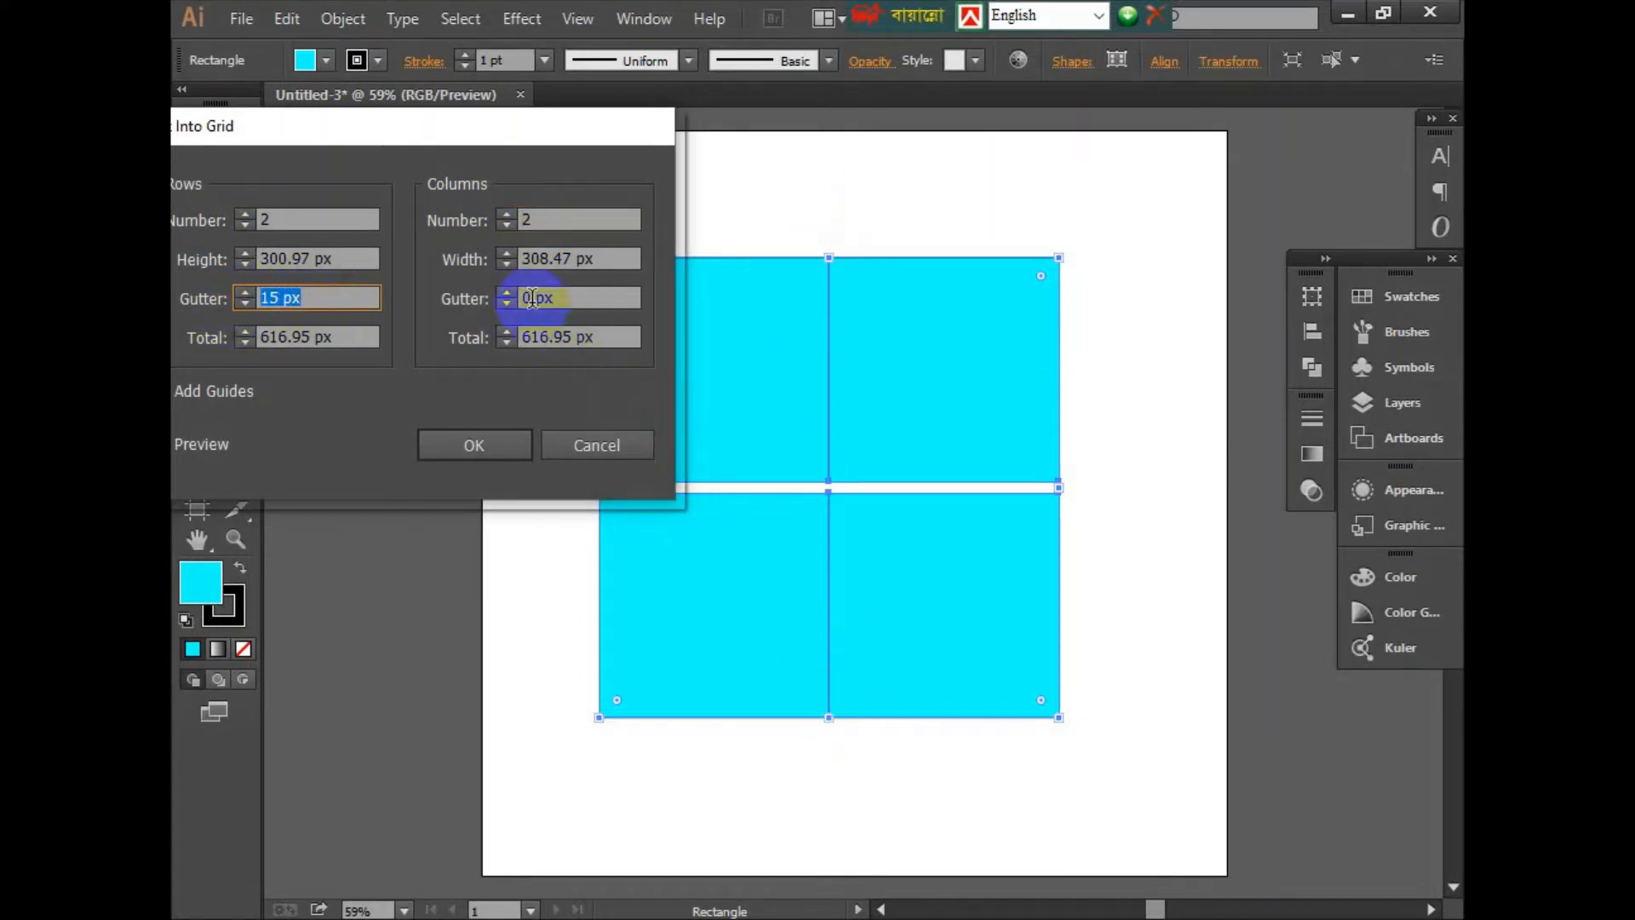
left_click_drag(550, 299, 524, 299)
type("15px")
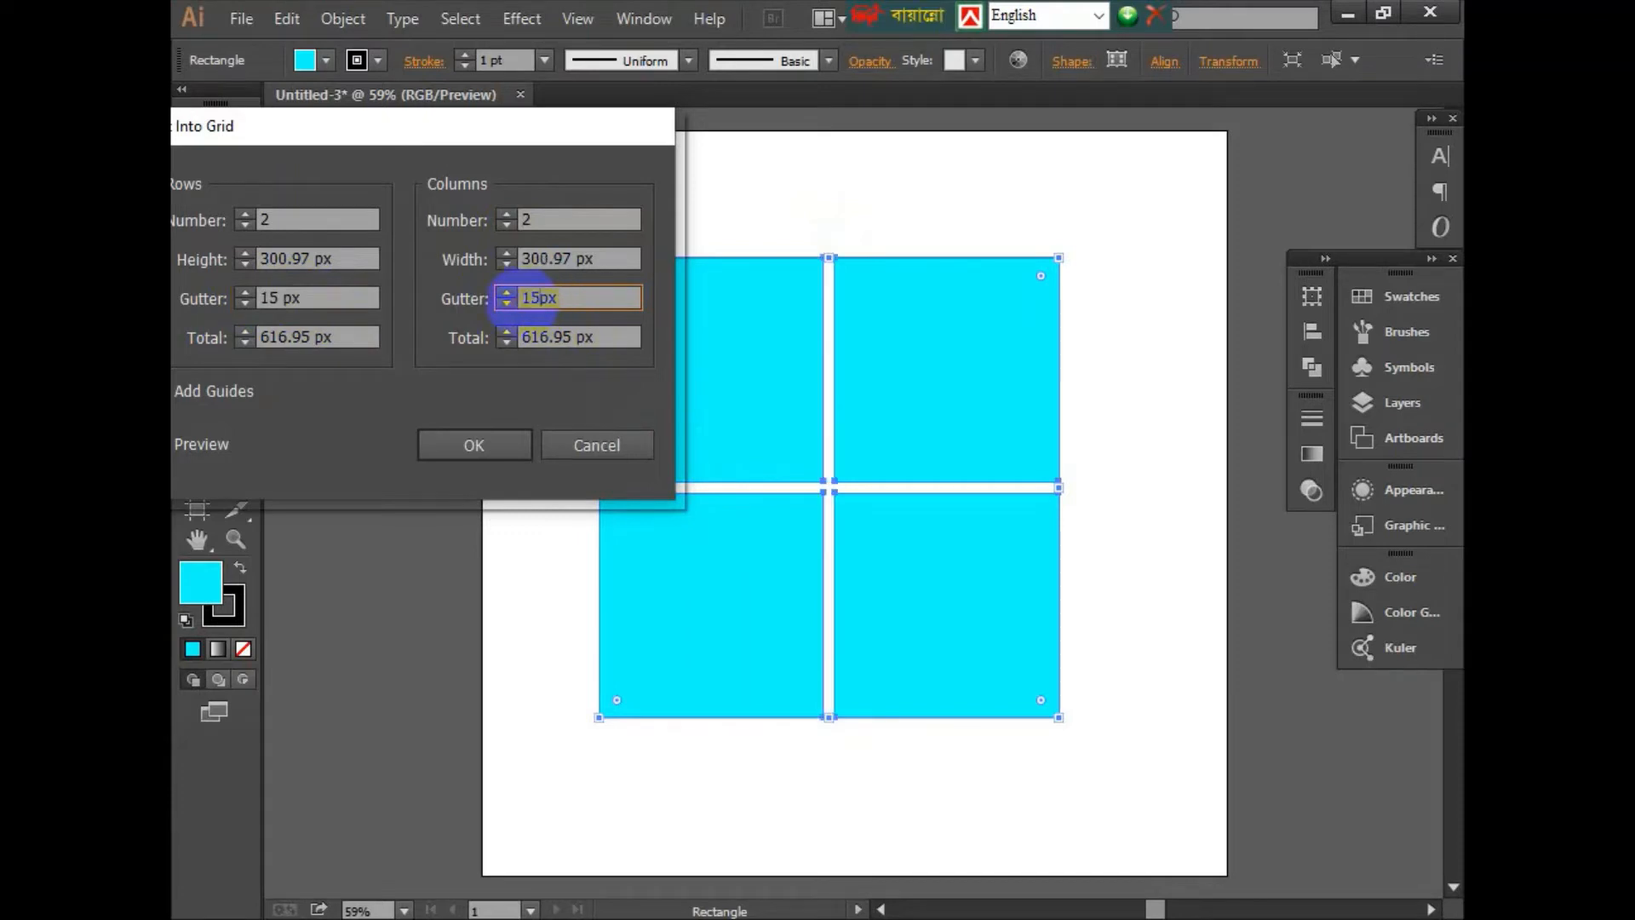
left_click(489, 441)
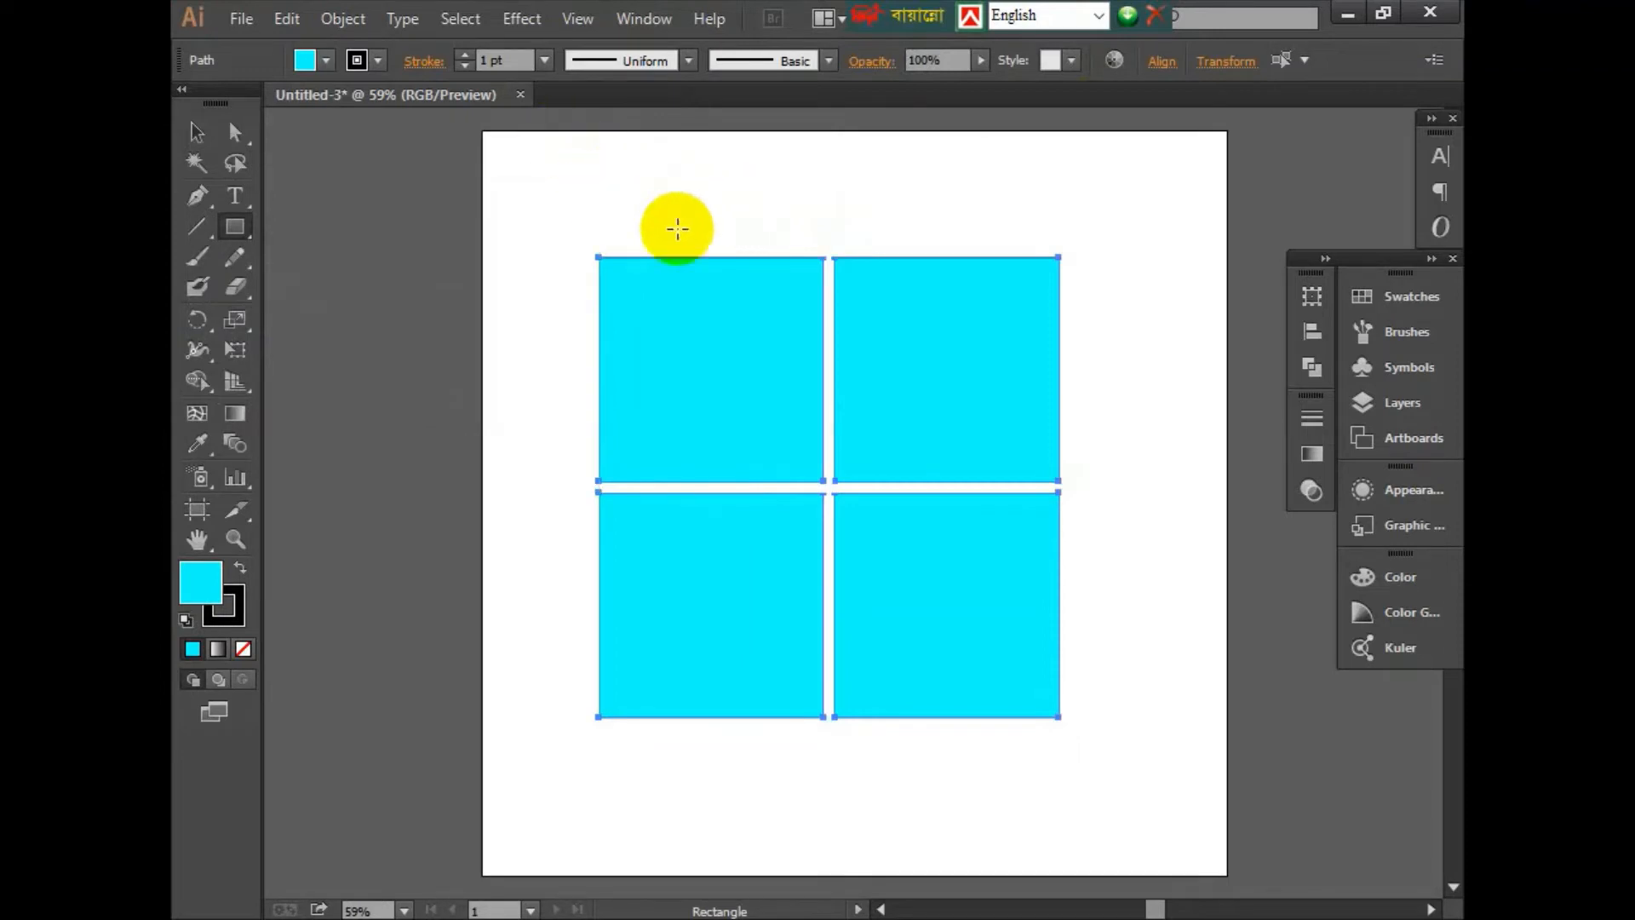
Step: Select all four cyan squares and group them
left_click(196, 131)
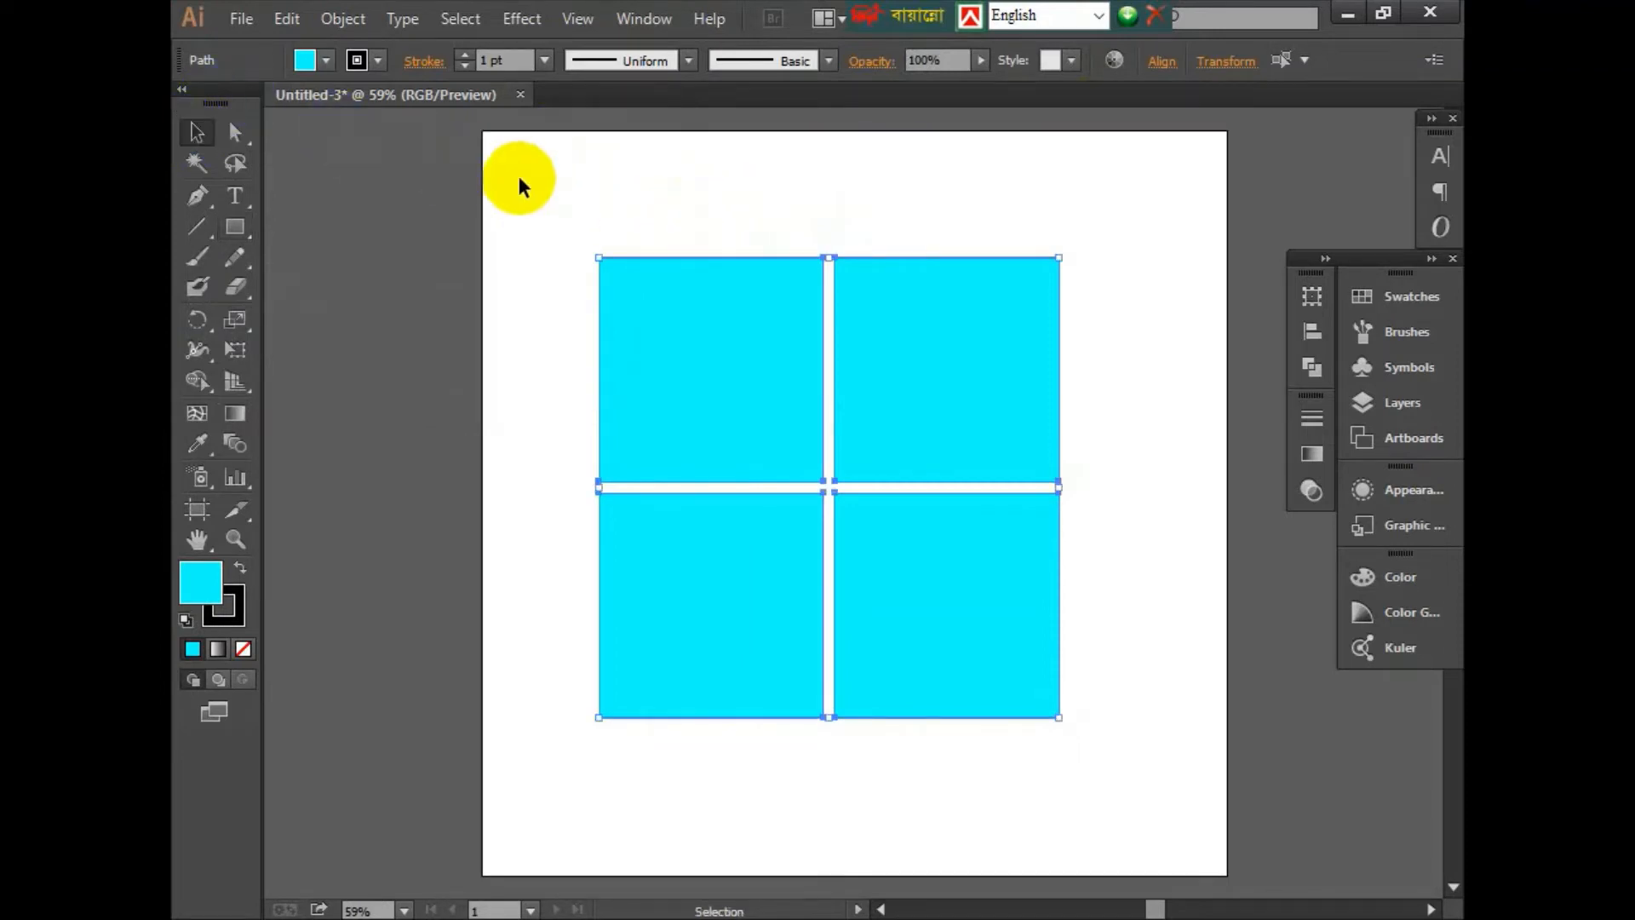
left_click_drag(559, 182, 1116, 770)
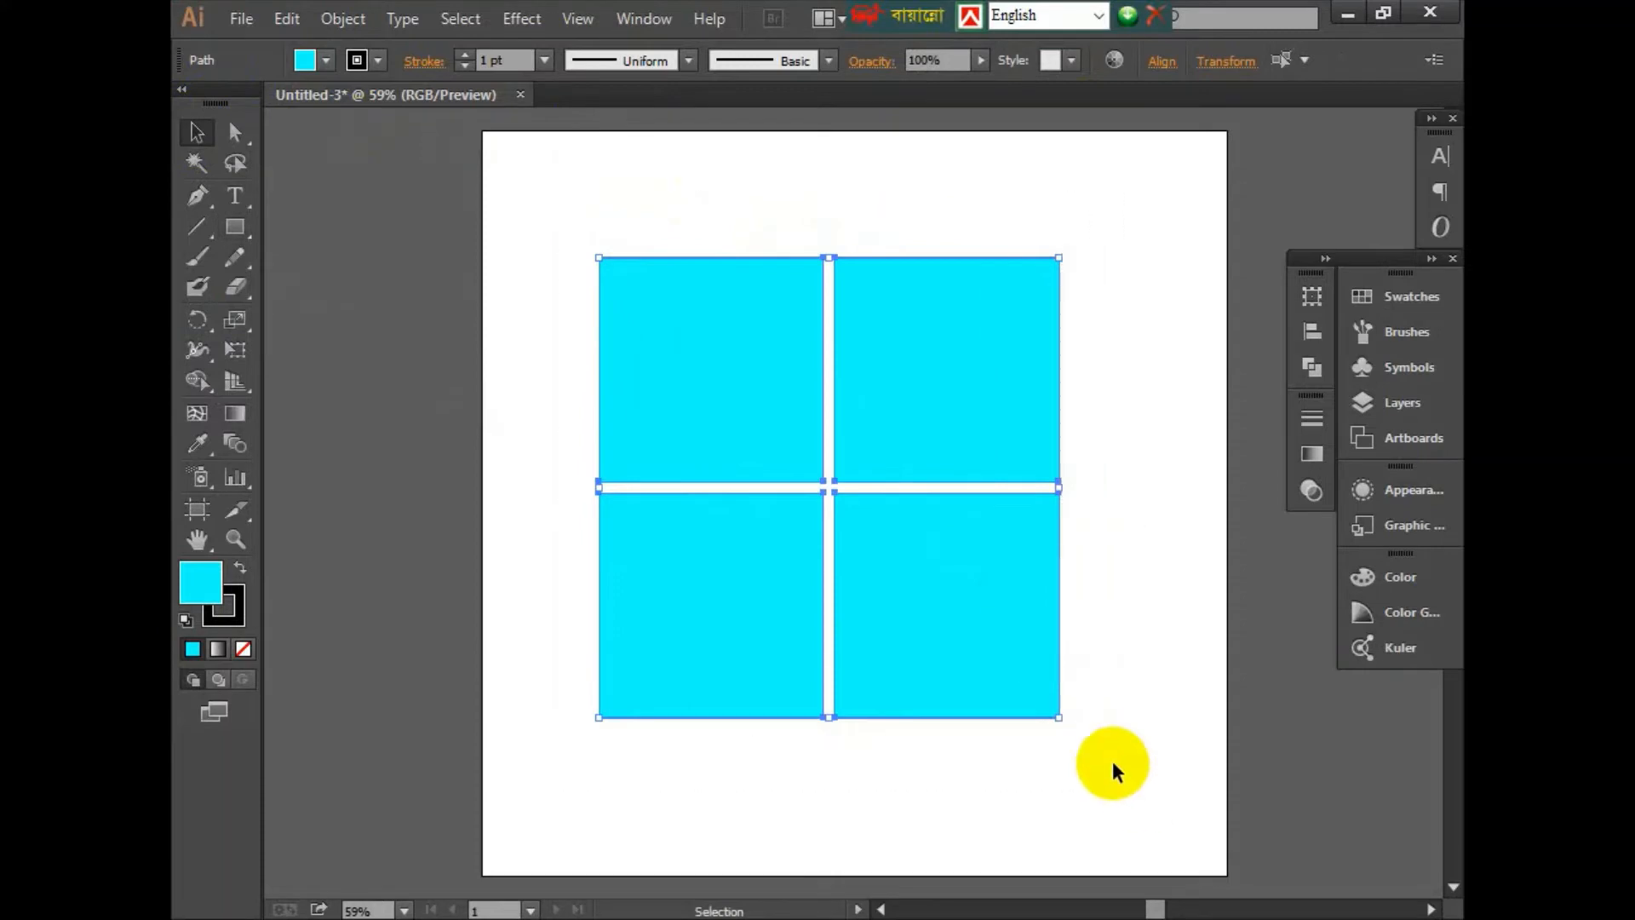
right_click(886, 360)
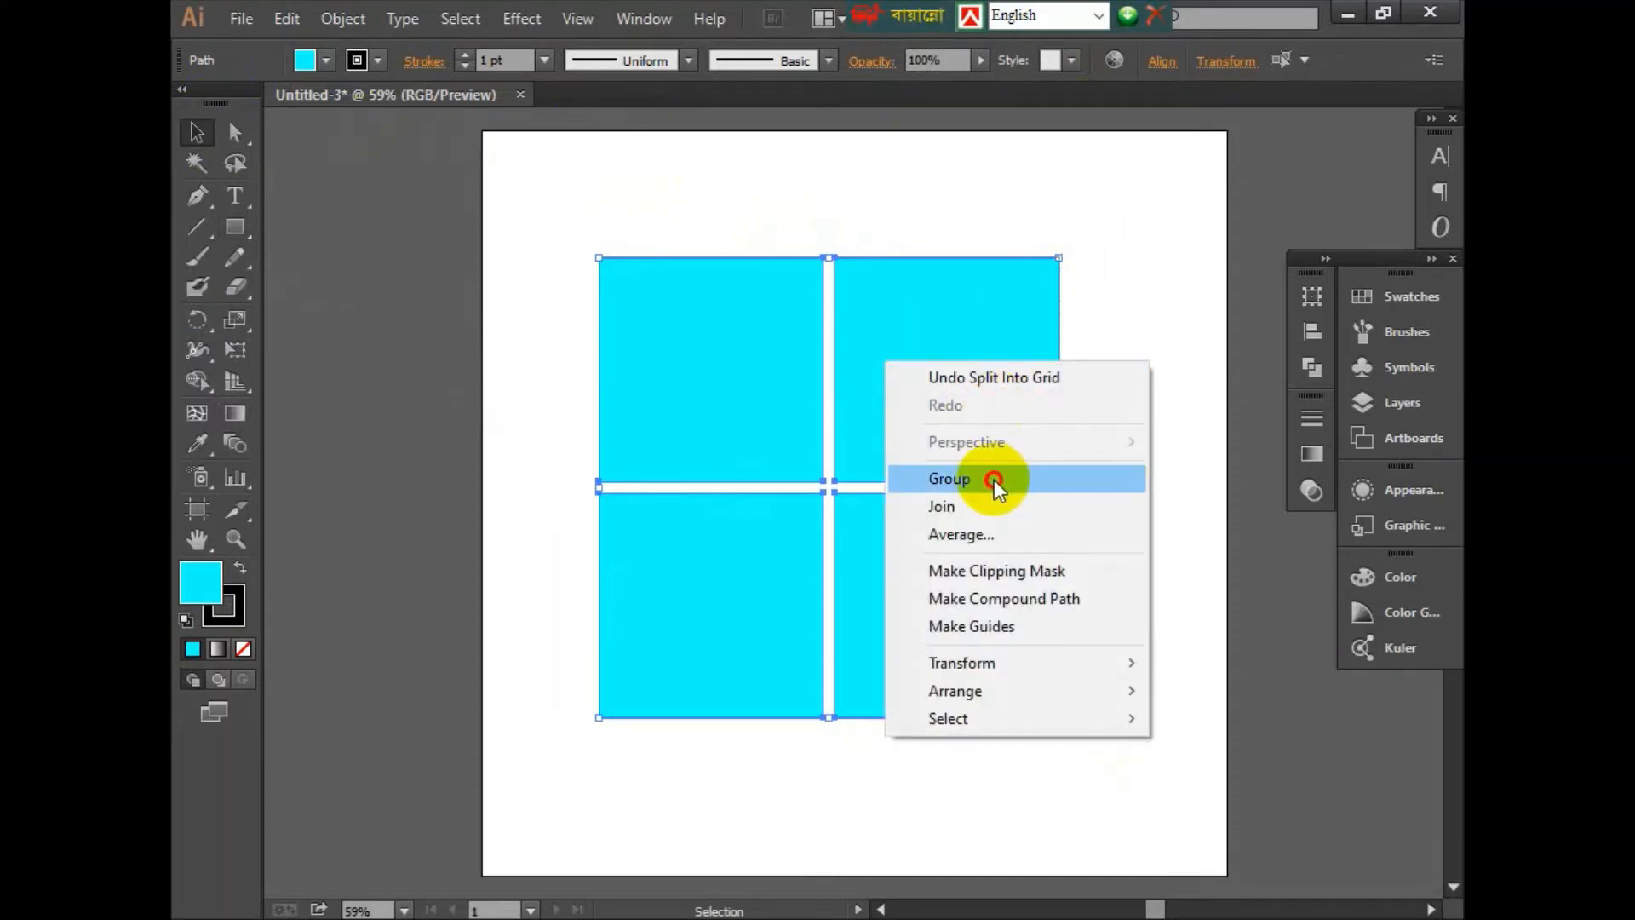
left_click(950, 479)
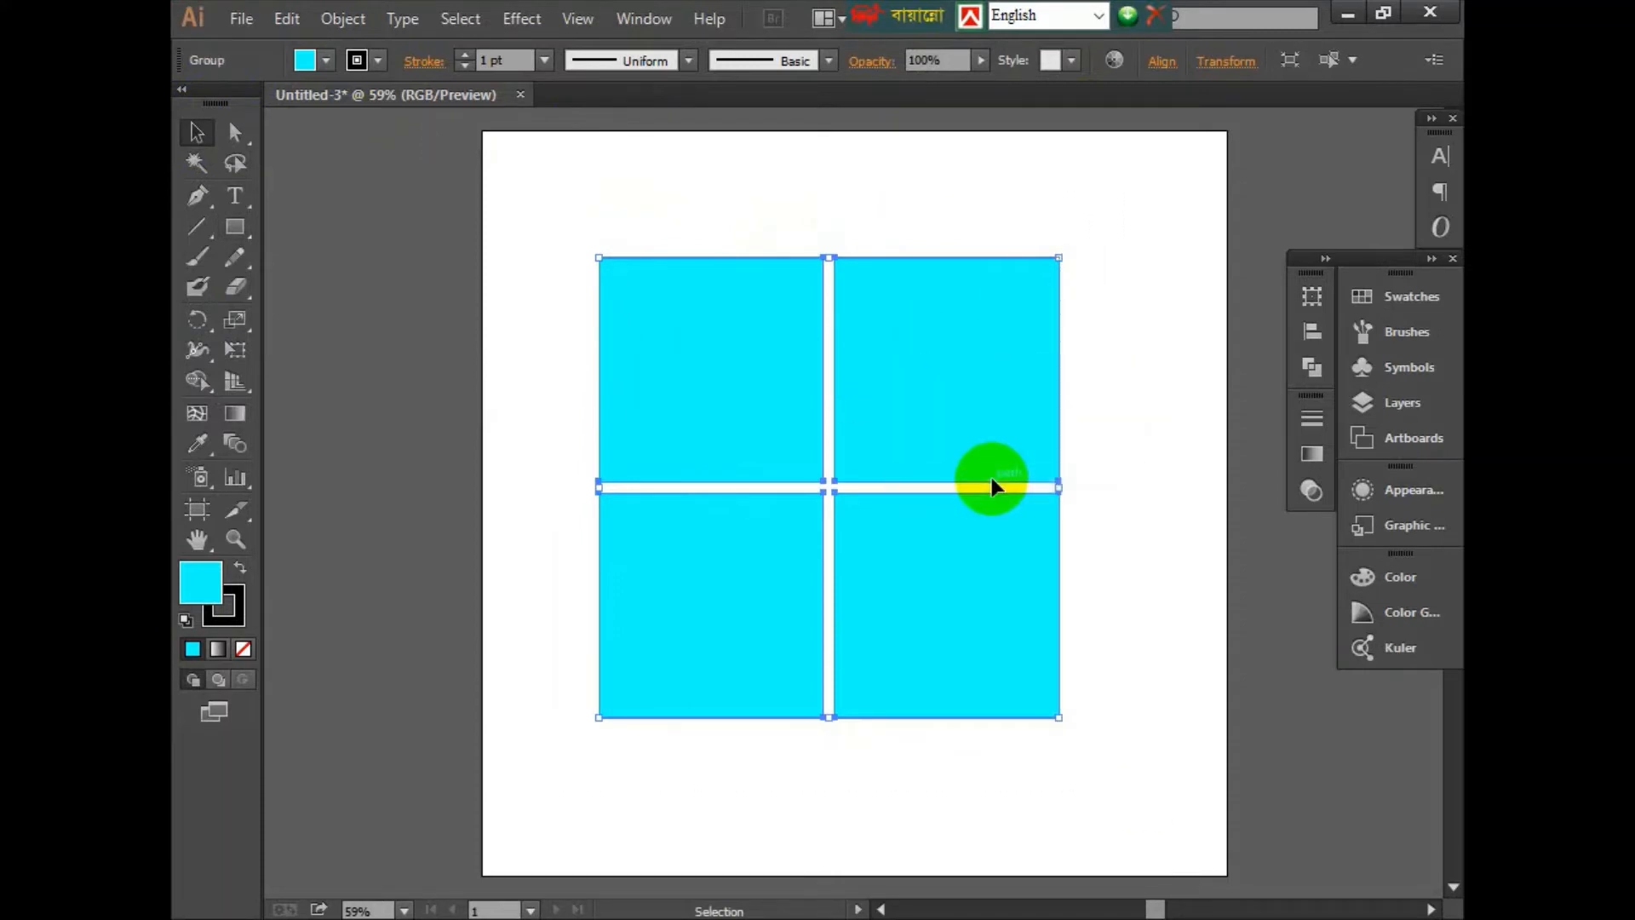
Step: Apply a horizontal Flag warp with a -12% bend to the grouped squares
left_click(522, 19)
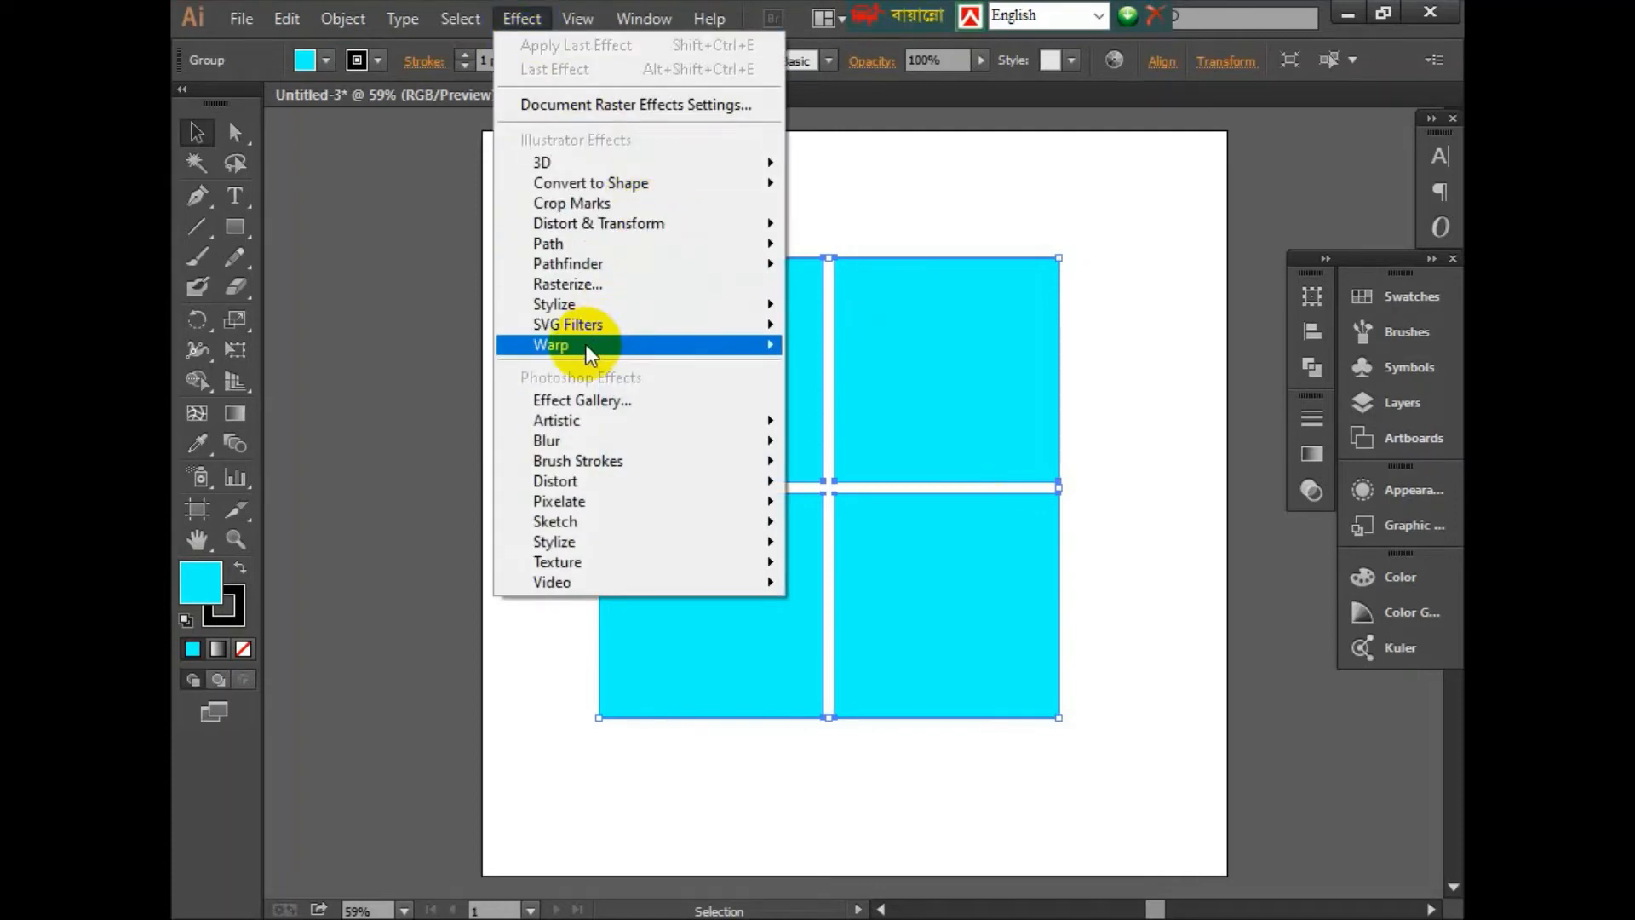
mouse_move(581, 345)
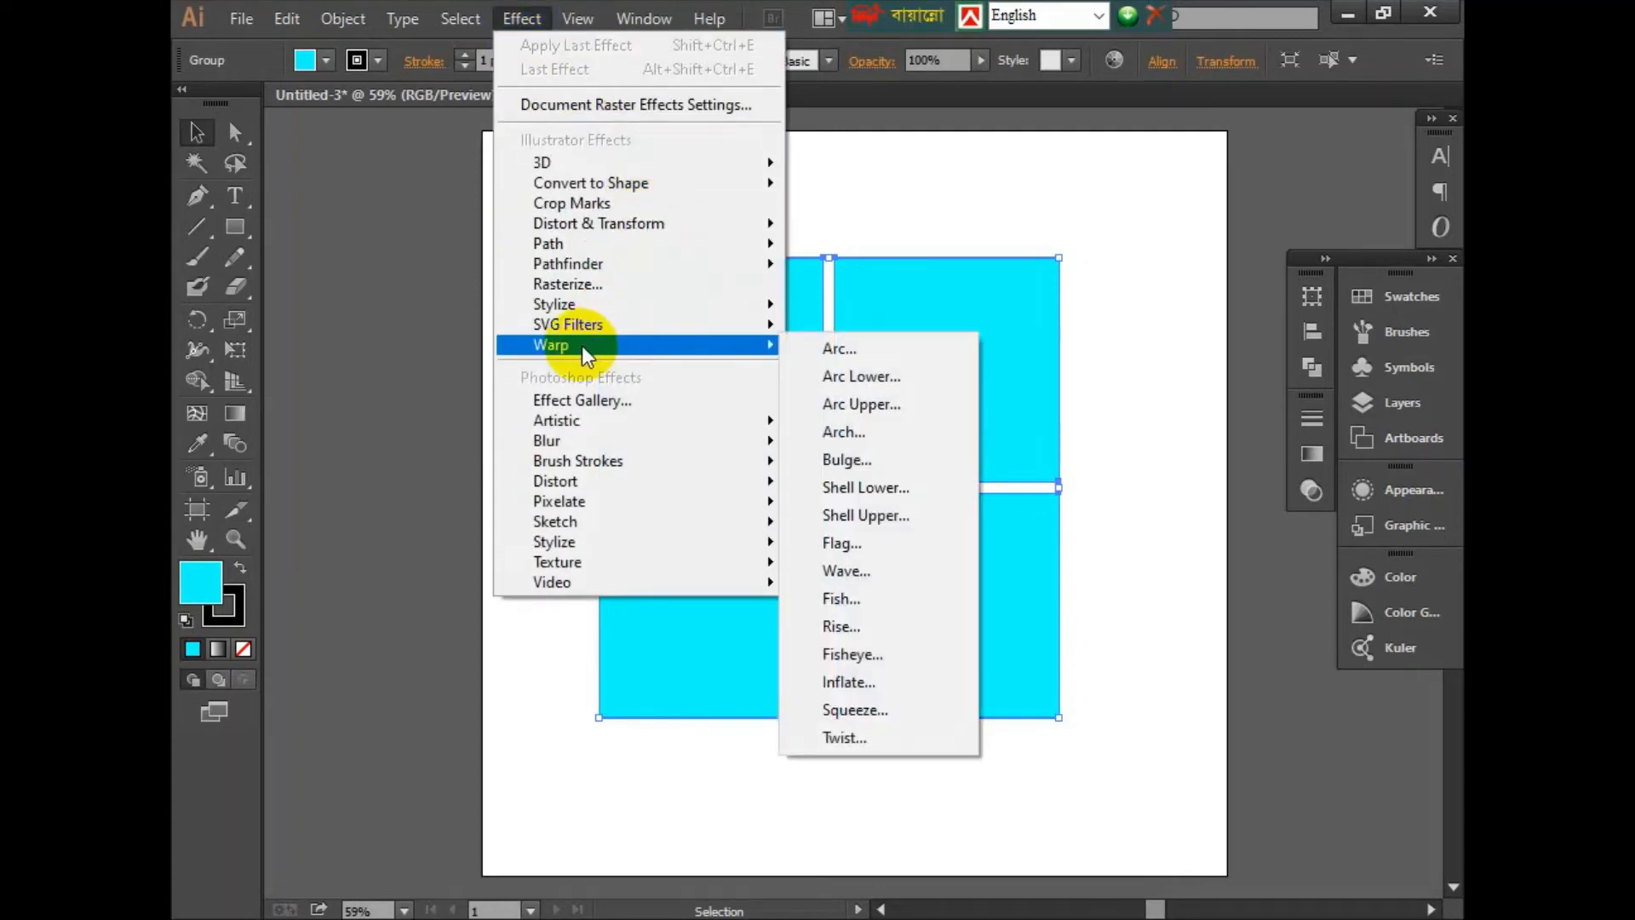
left_click(908, 540)
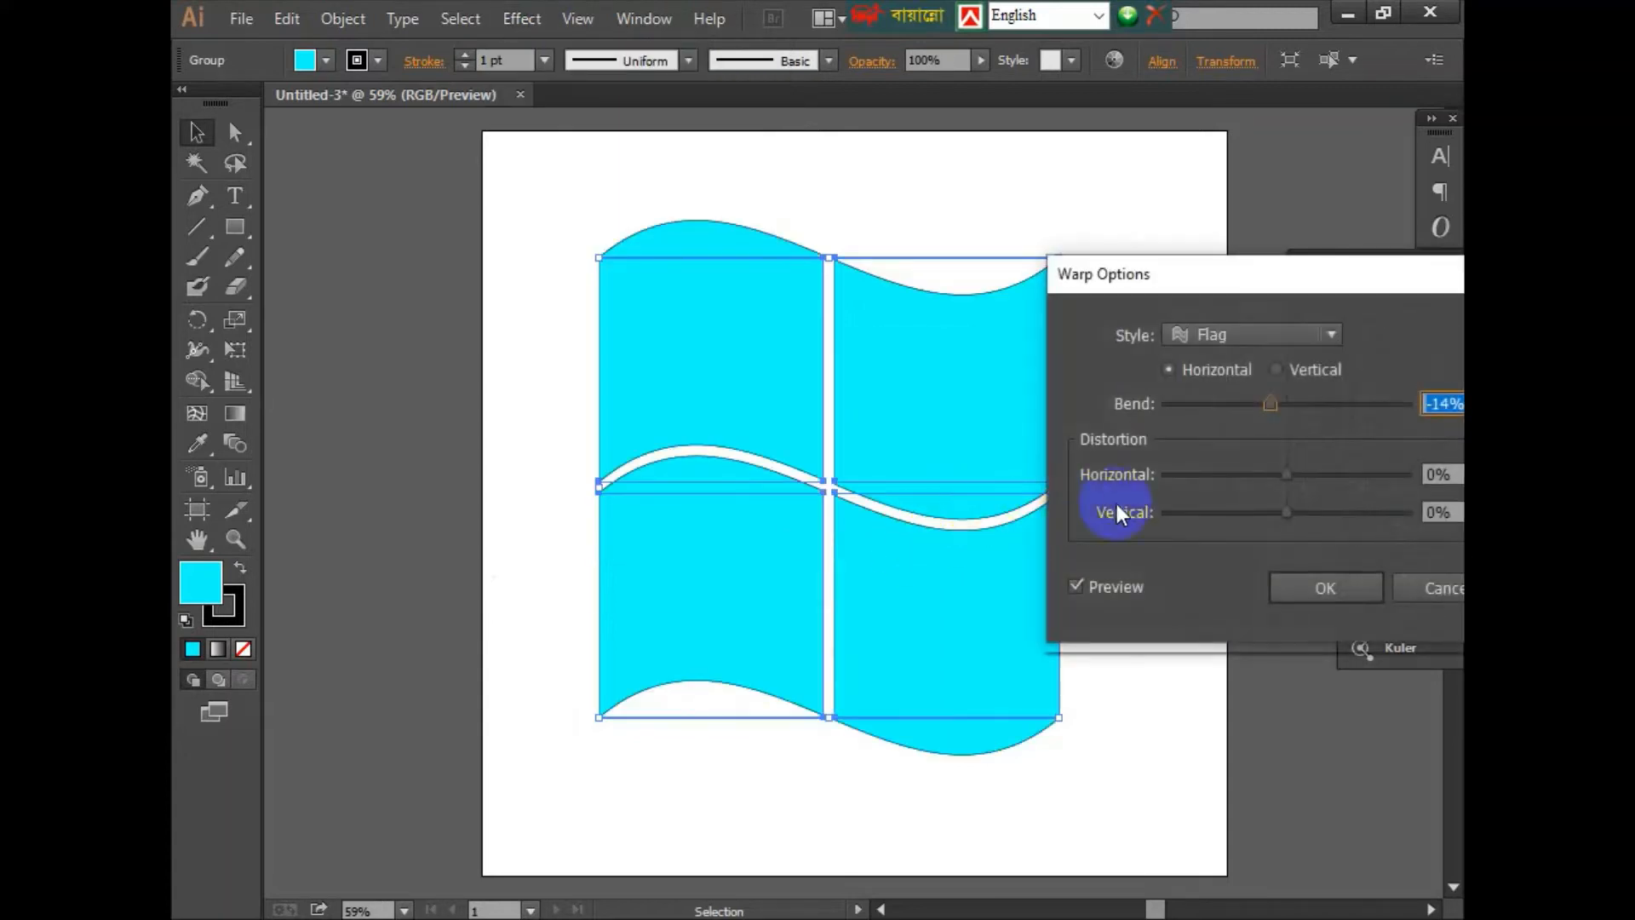
mouse_move(1271, 404)
left_mouse_down()
mouse_move(1373, 406)
mouse_move(1211, 406)
mouse_move(1270, 409)
left_mouse_up()
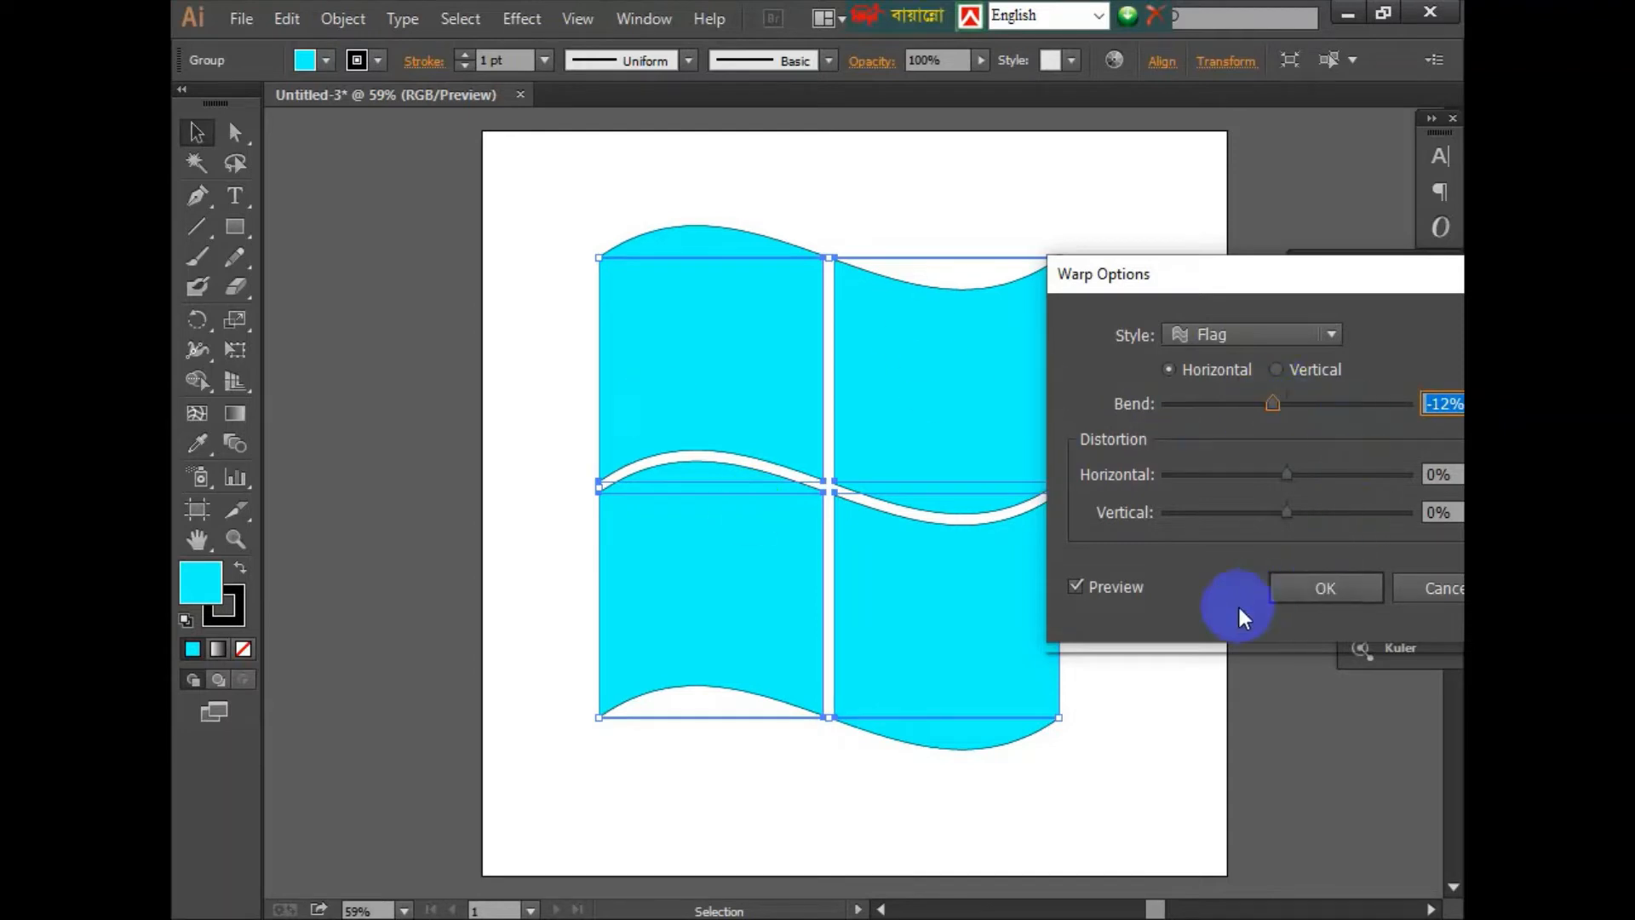
left_click(1329, 590)
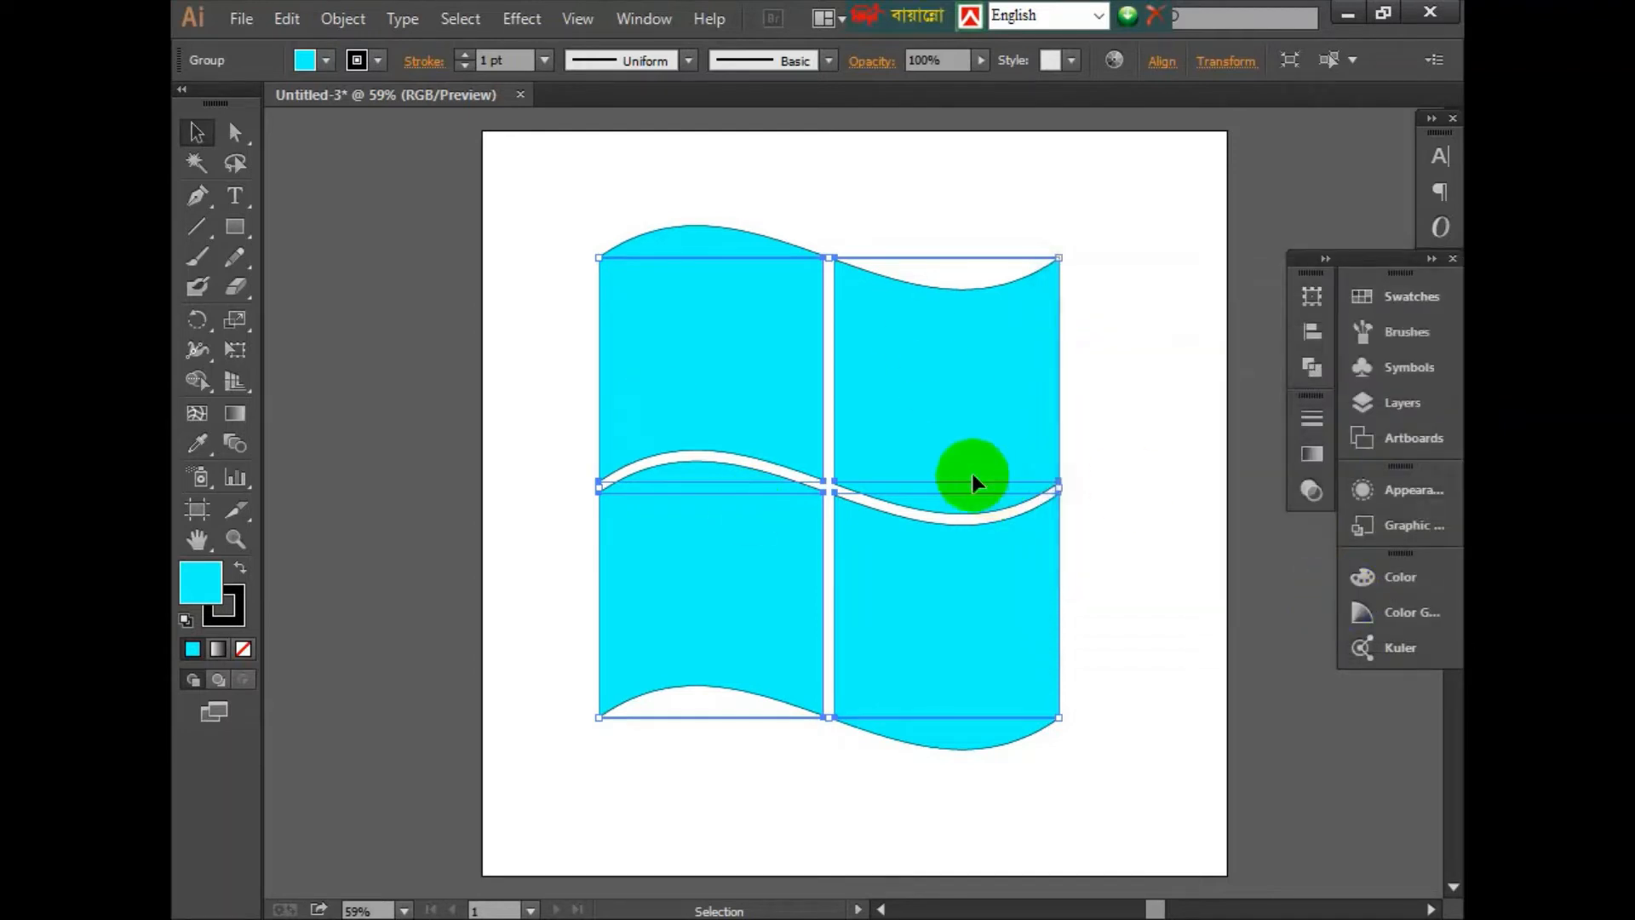
Step: Expand the appearance of the warped group and ungroup it into four separately selectable panes
left_click(341, 17)
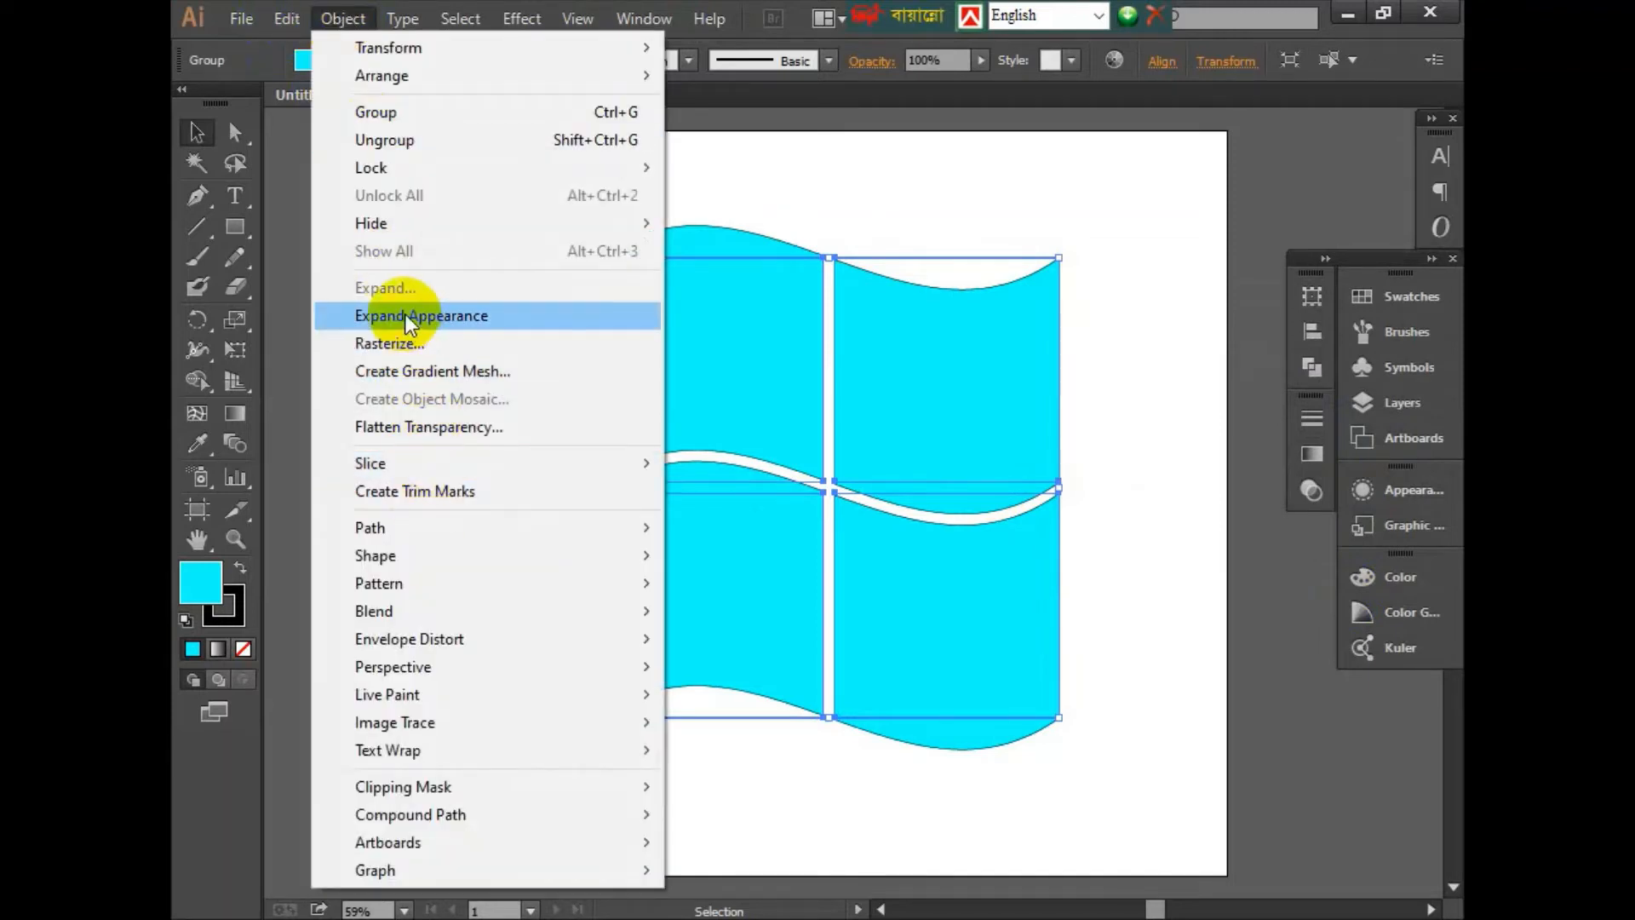
left_click(524, 320)
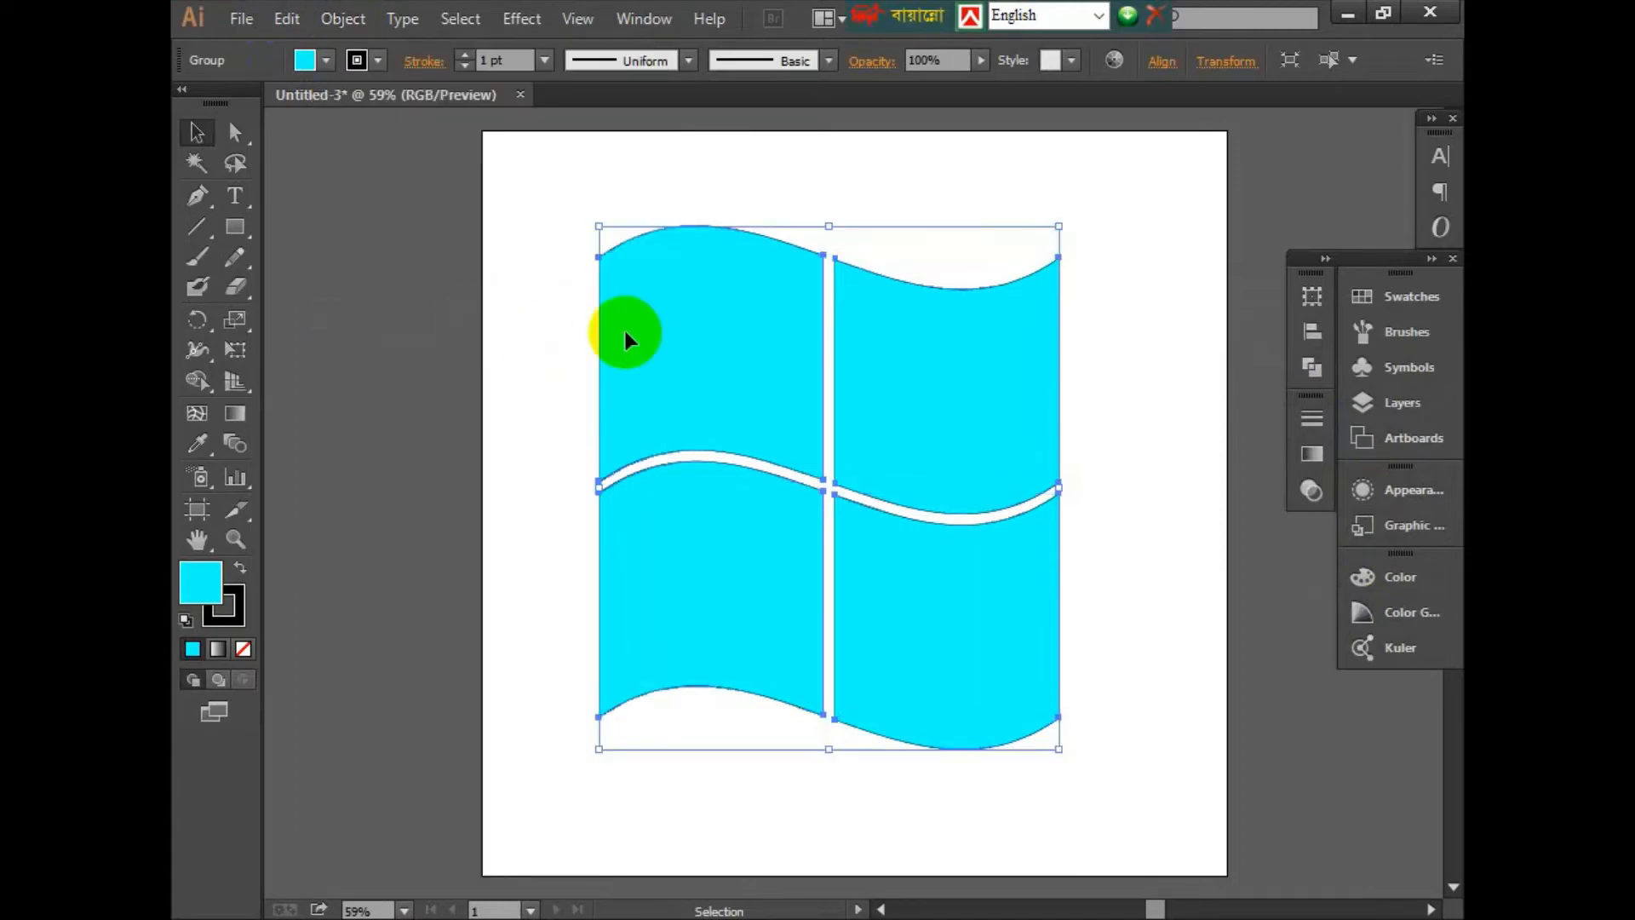
right_click(688, 316)
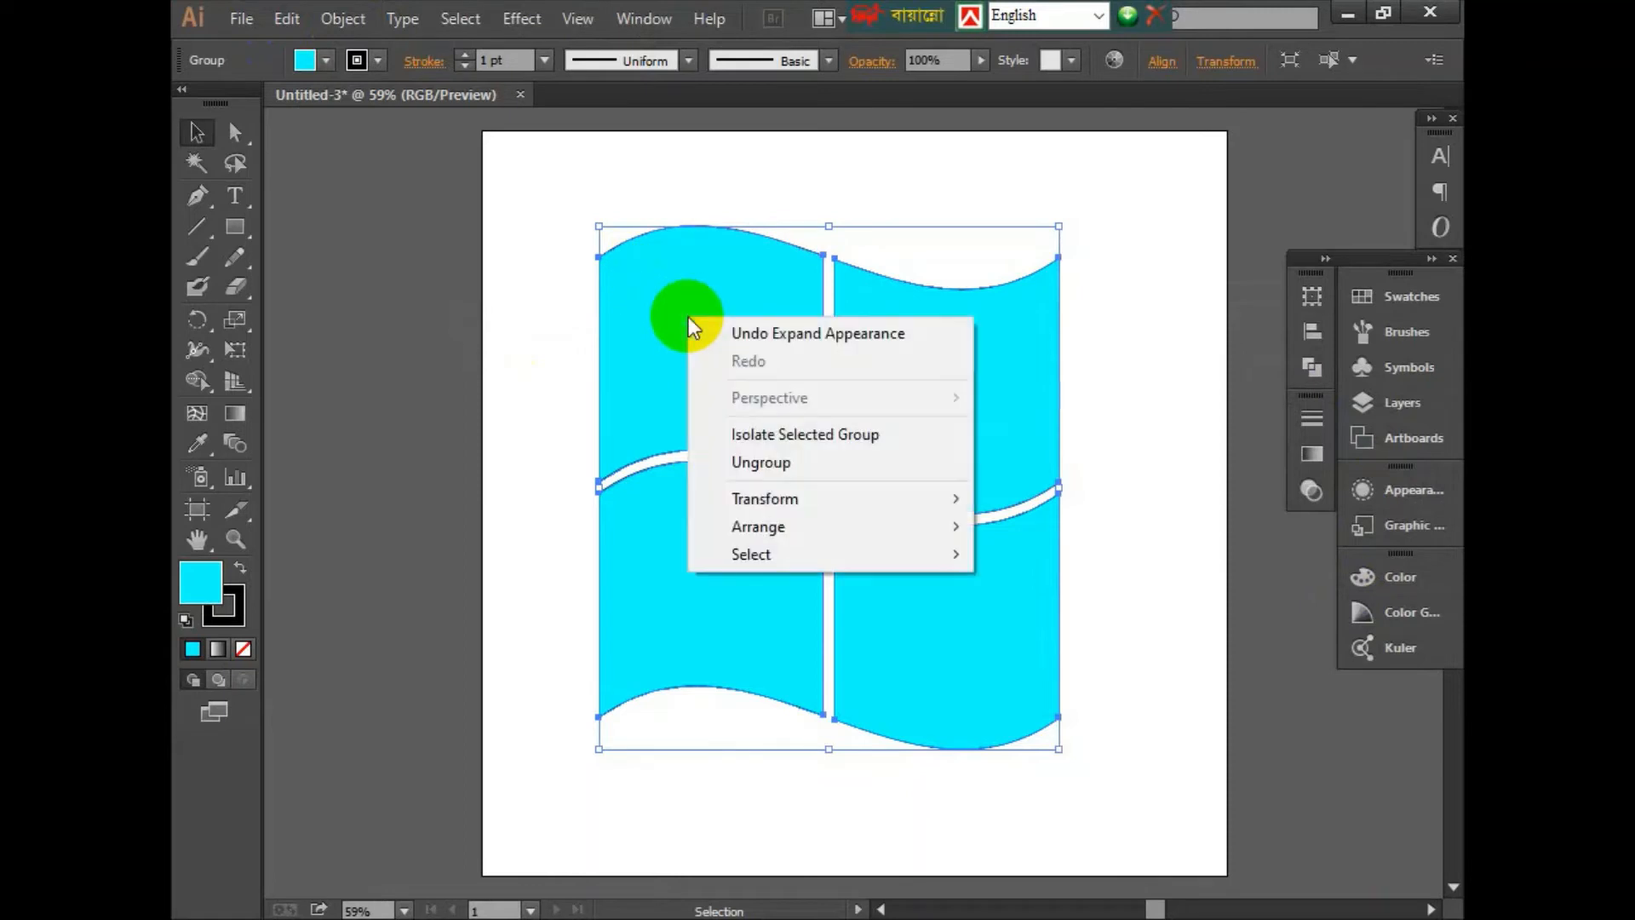
left_click(818, 467)
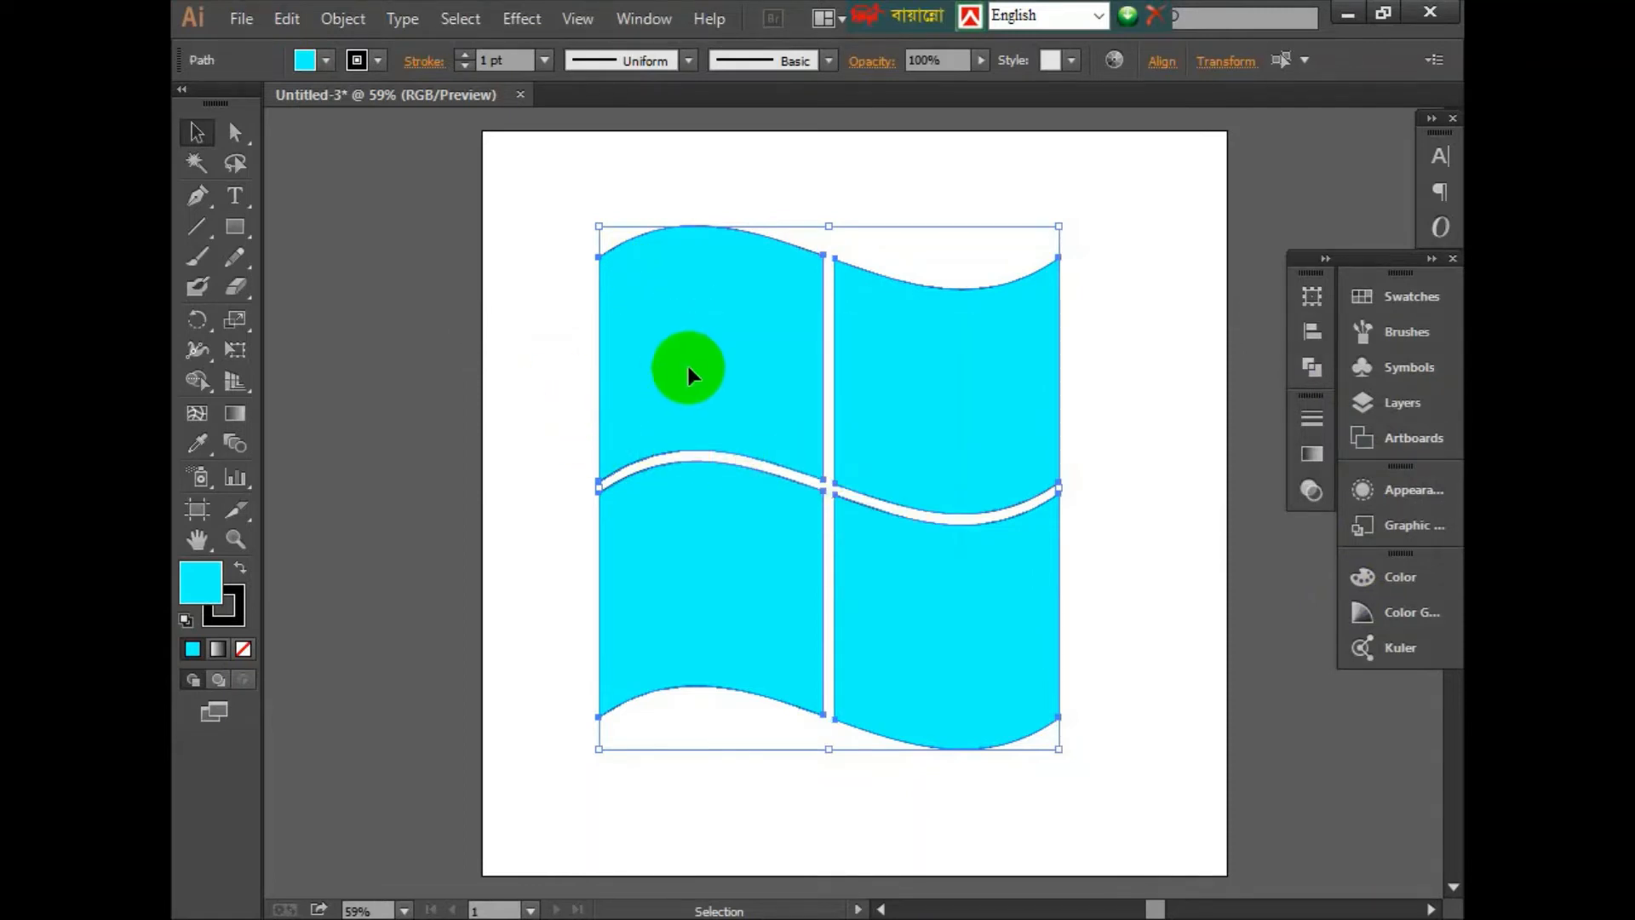
left_click(545, 372)
left_click(685, 369)
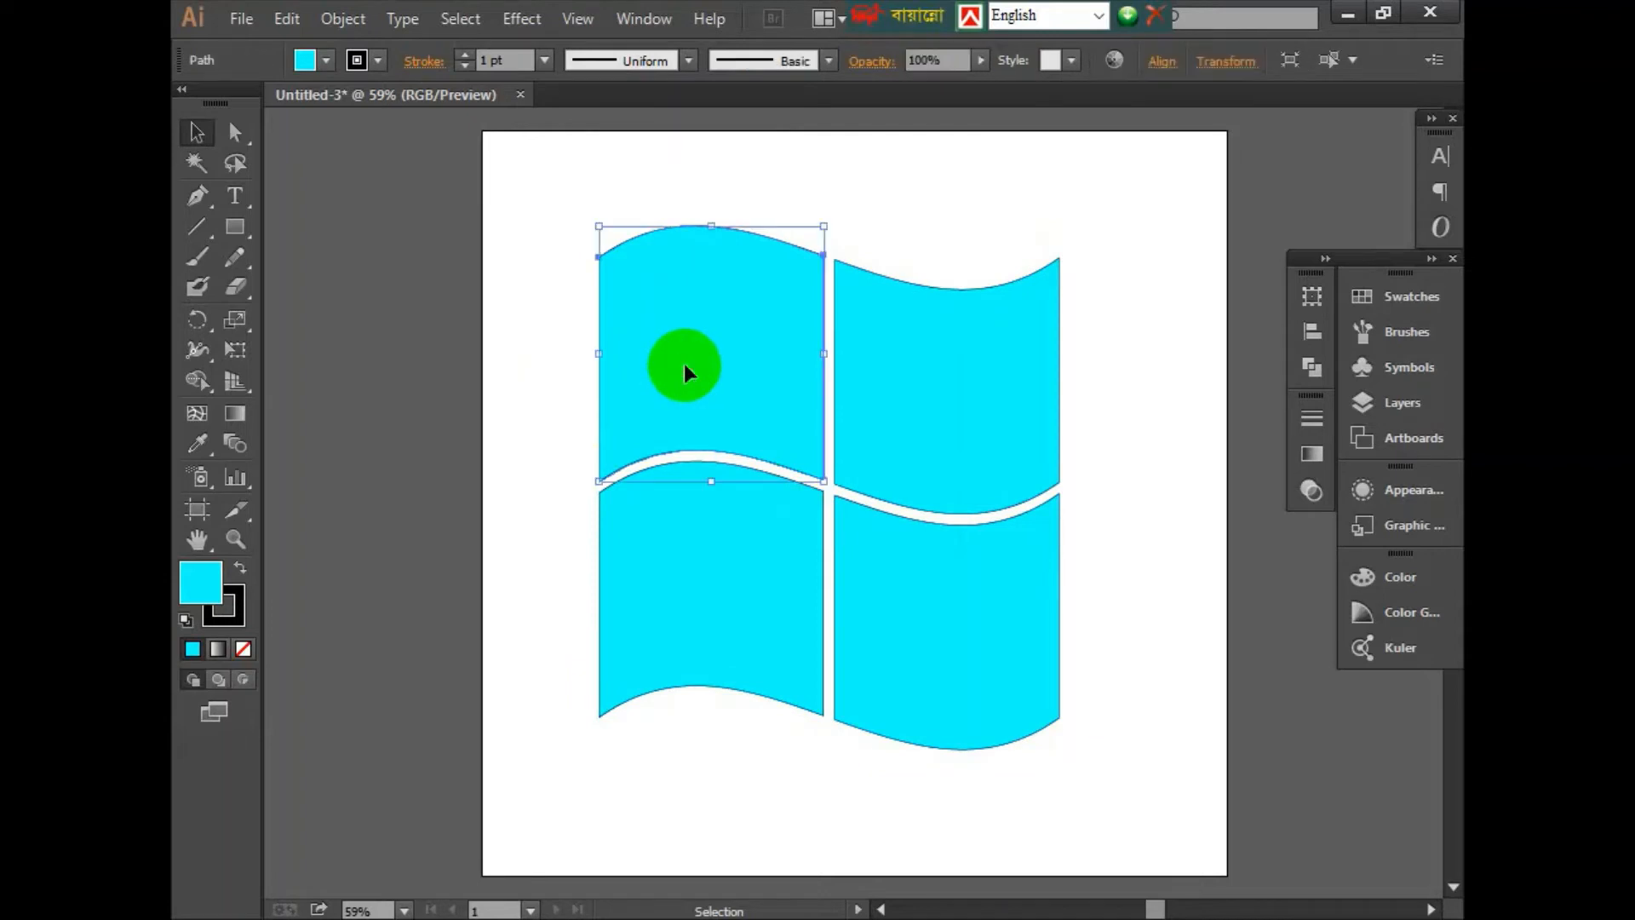
Step: Remove the outline stroke from all four panes
left_click_drag(557, 203, 1106, 753)
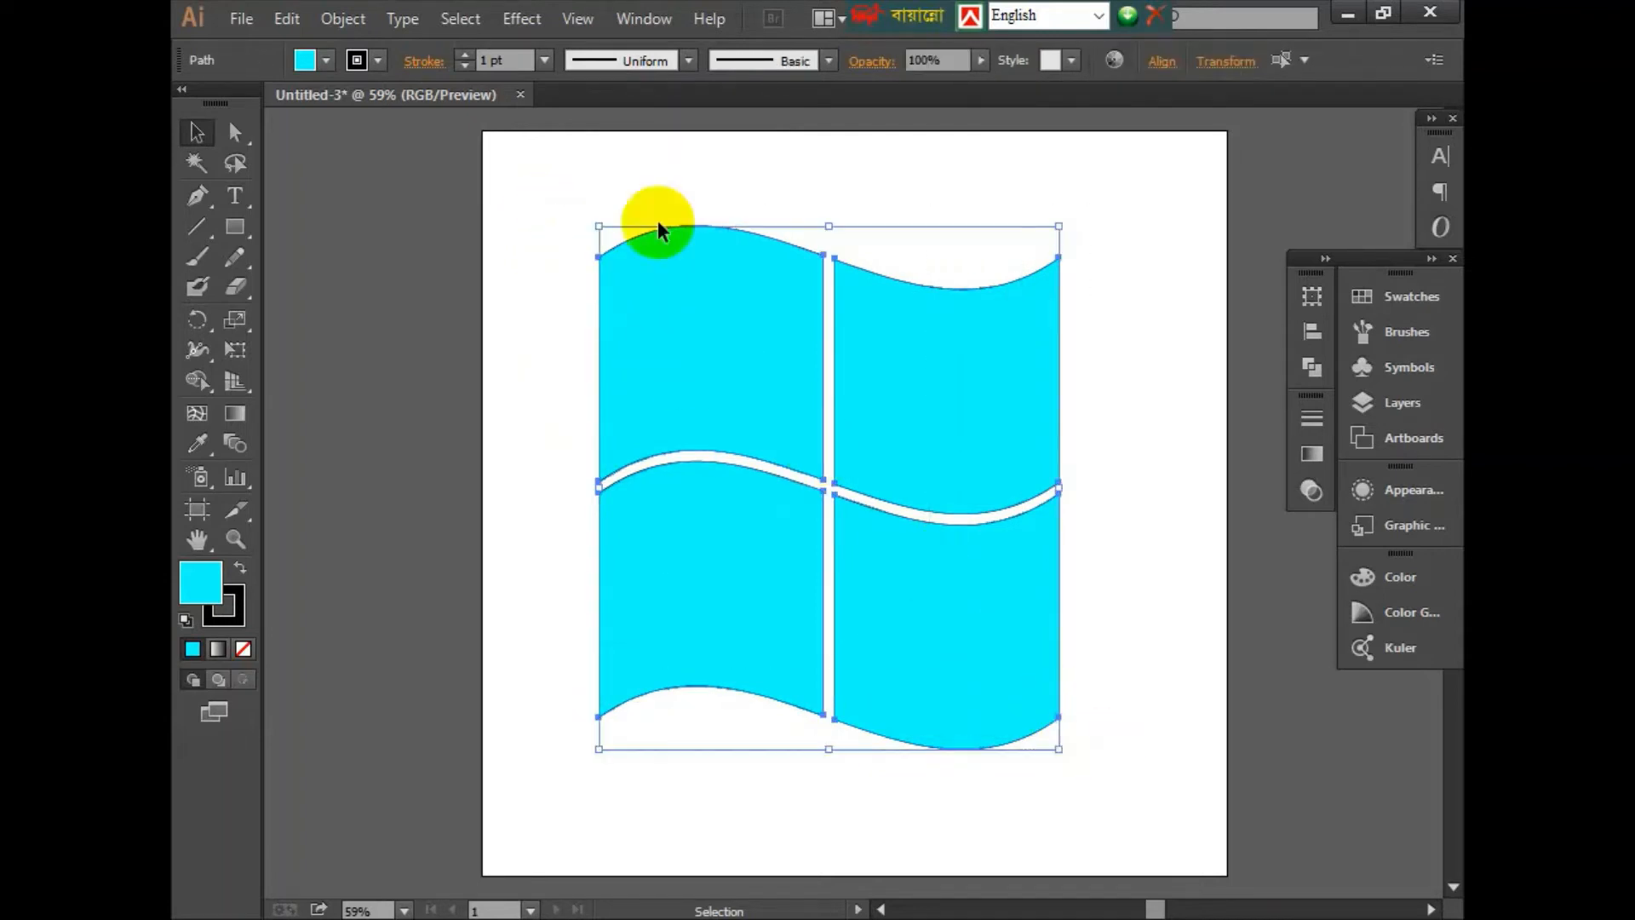
left_click(467, 65)
left_click(581, 397)
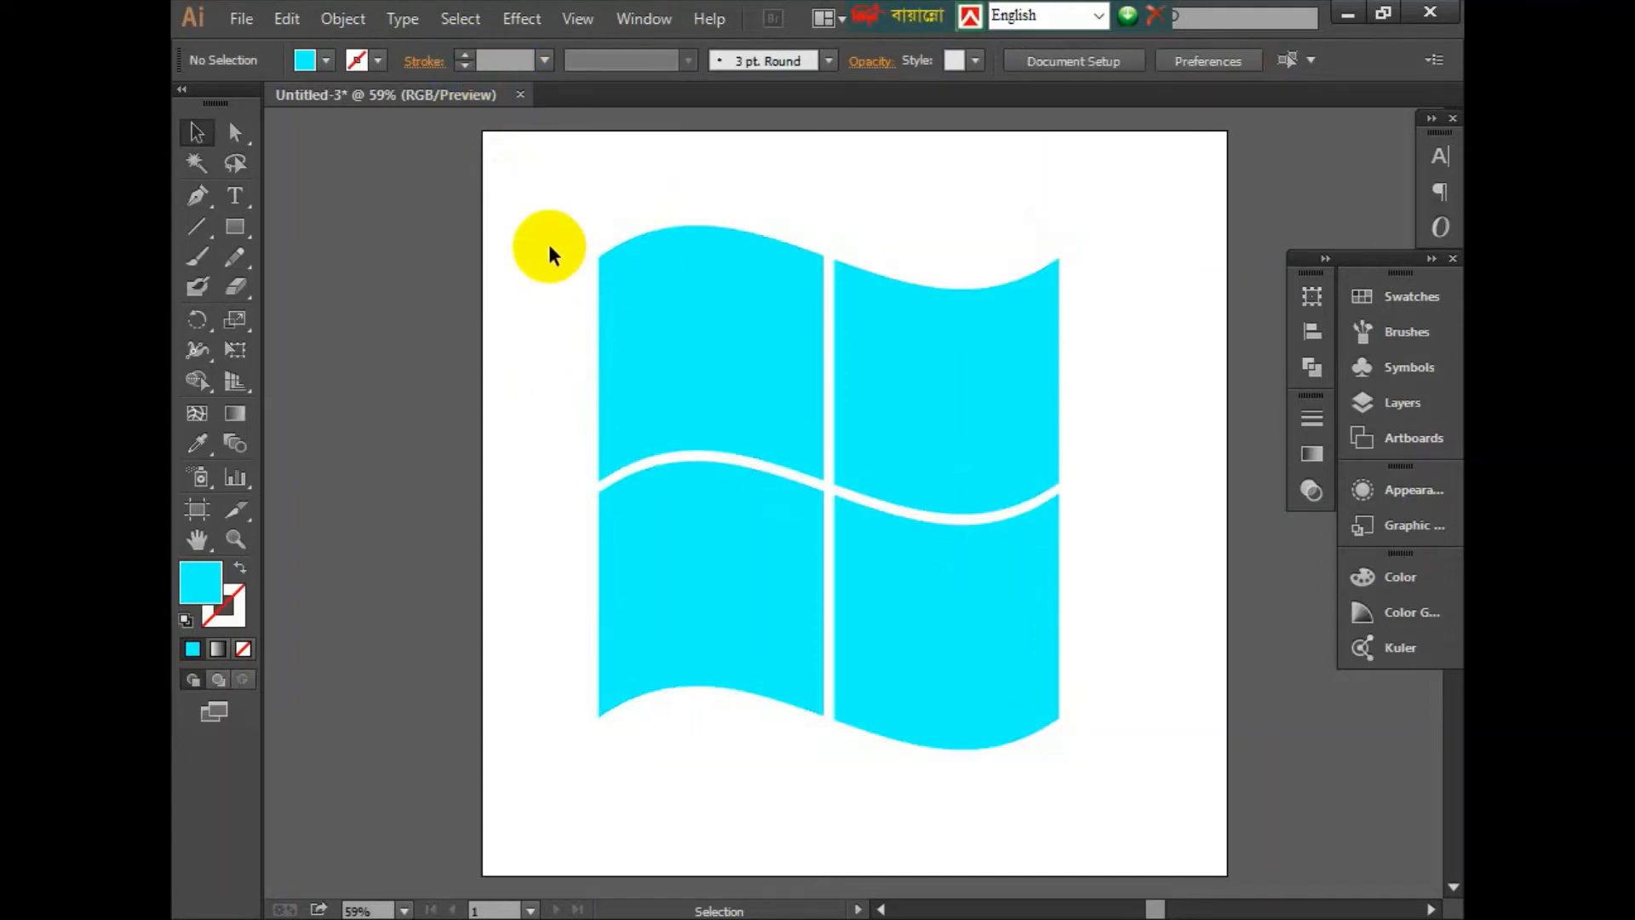
Step: Fill the upper-left pane with red
left_click(639, 277)
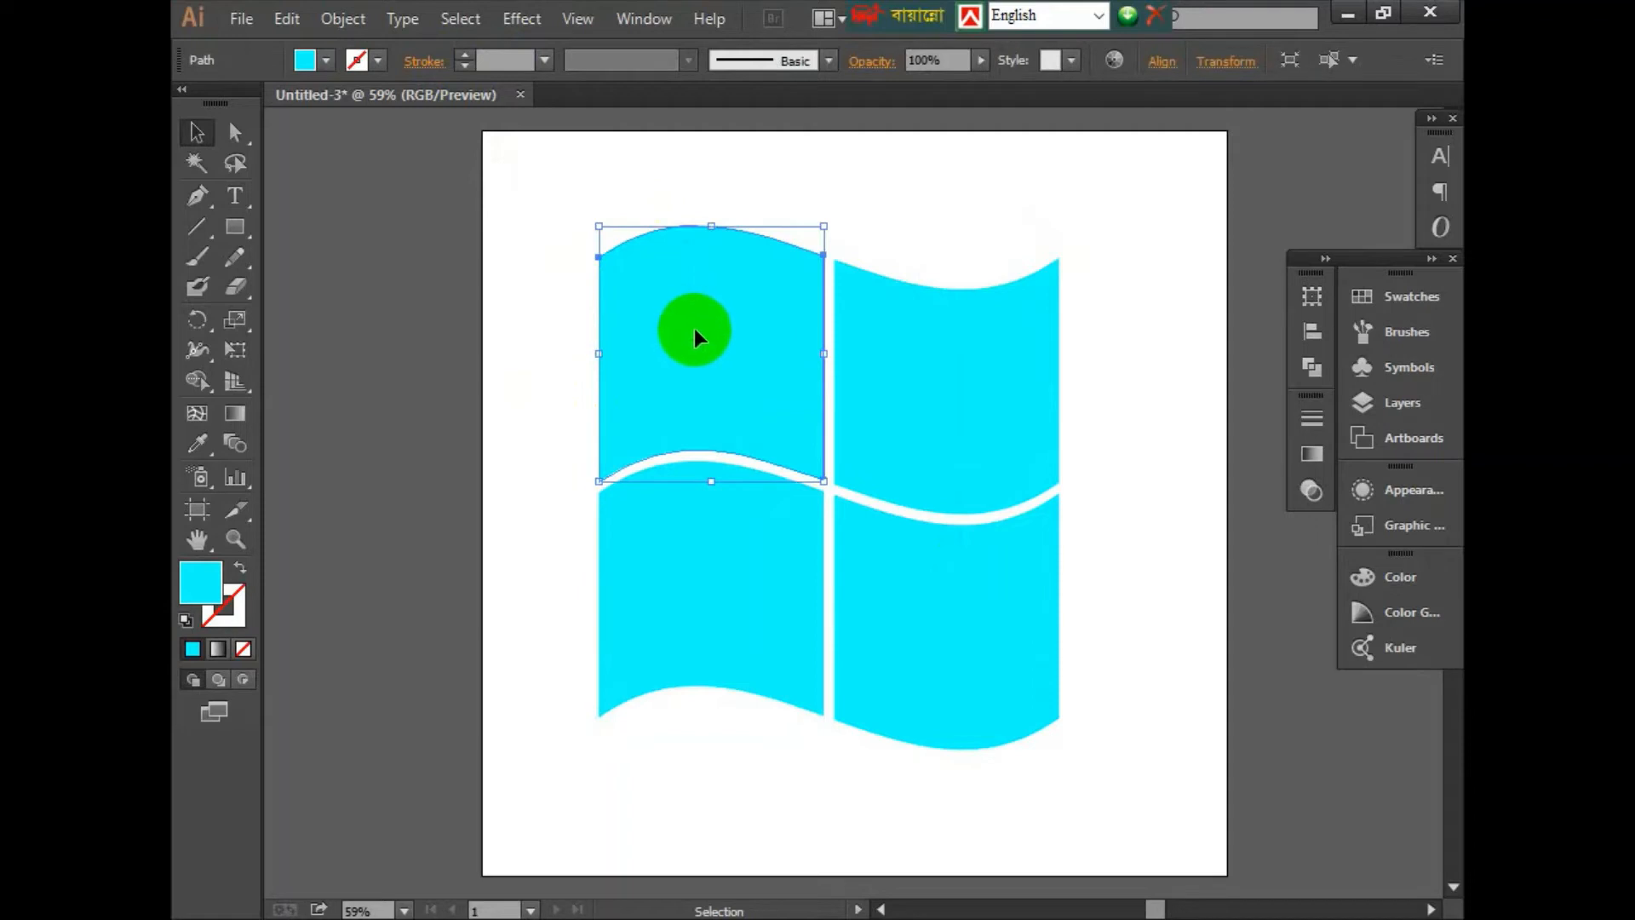
left_click(302, 61)
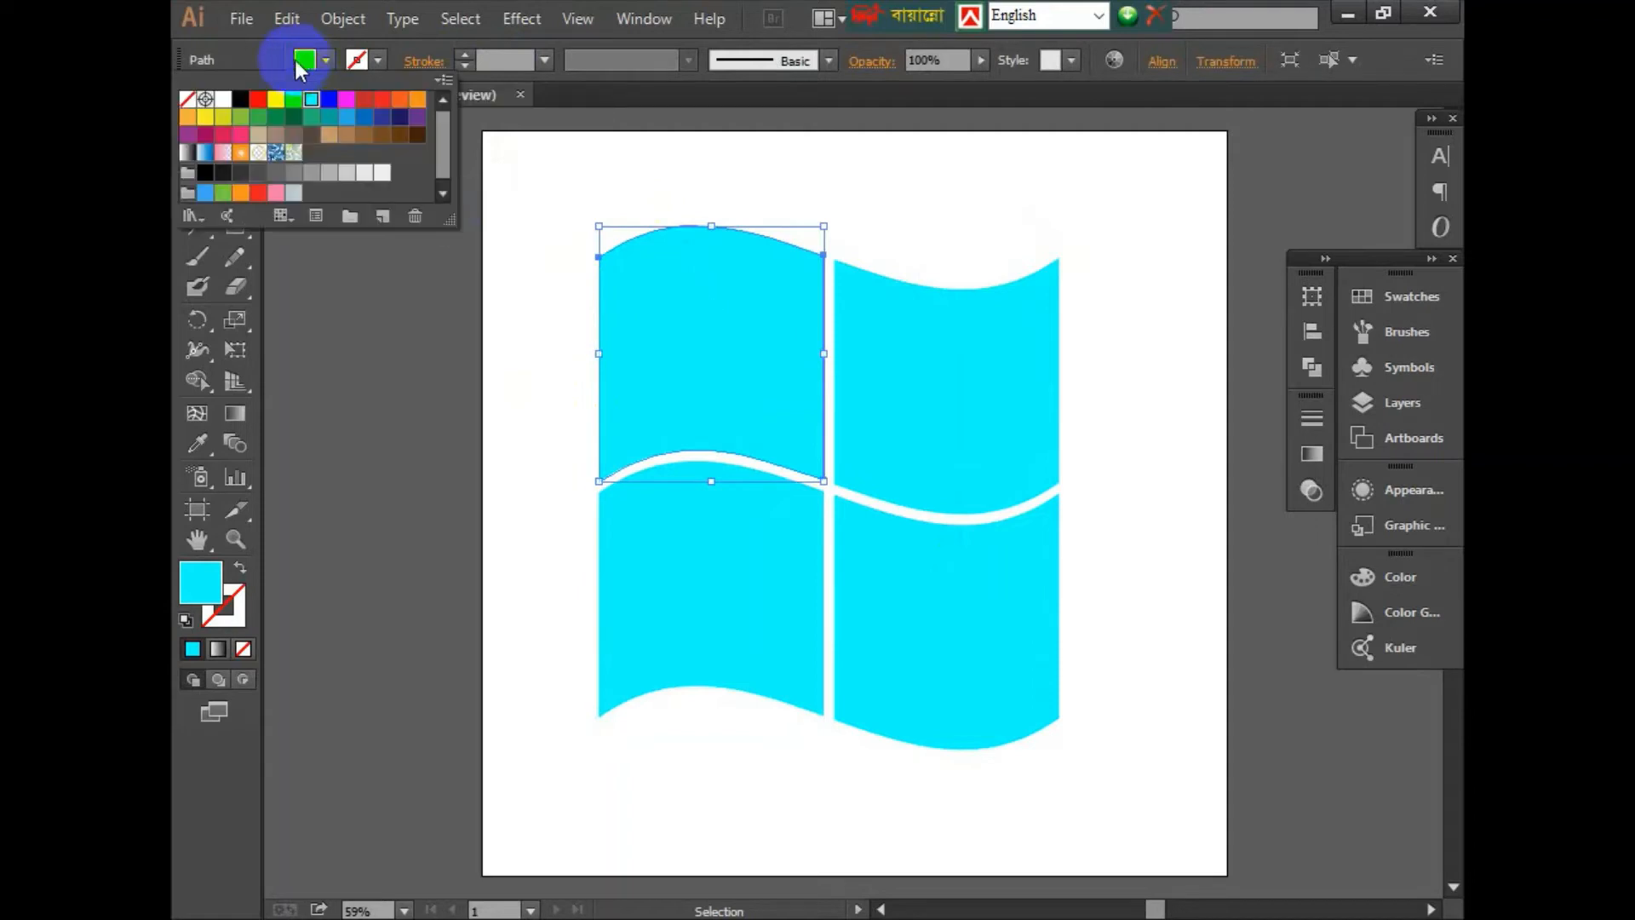
left_click(381, 100)
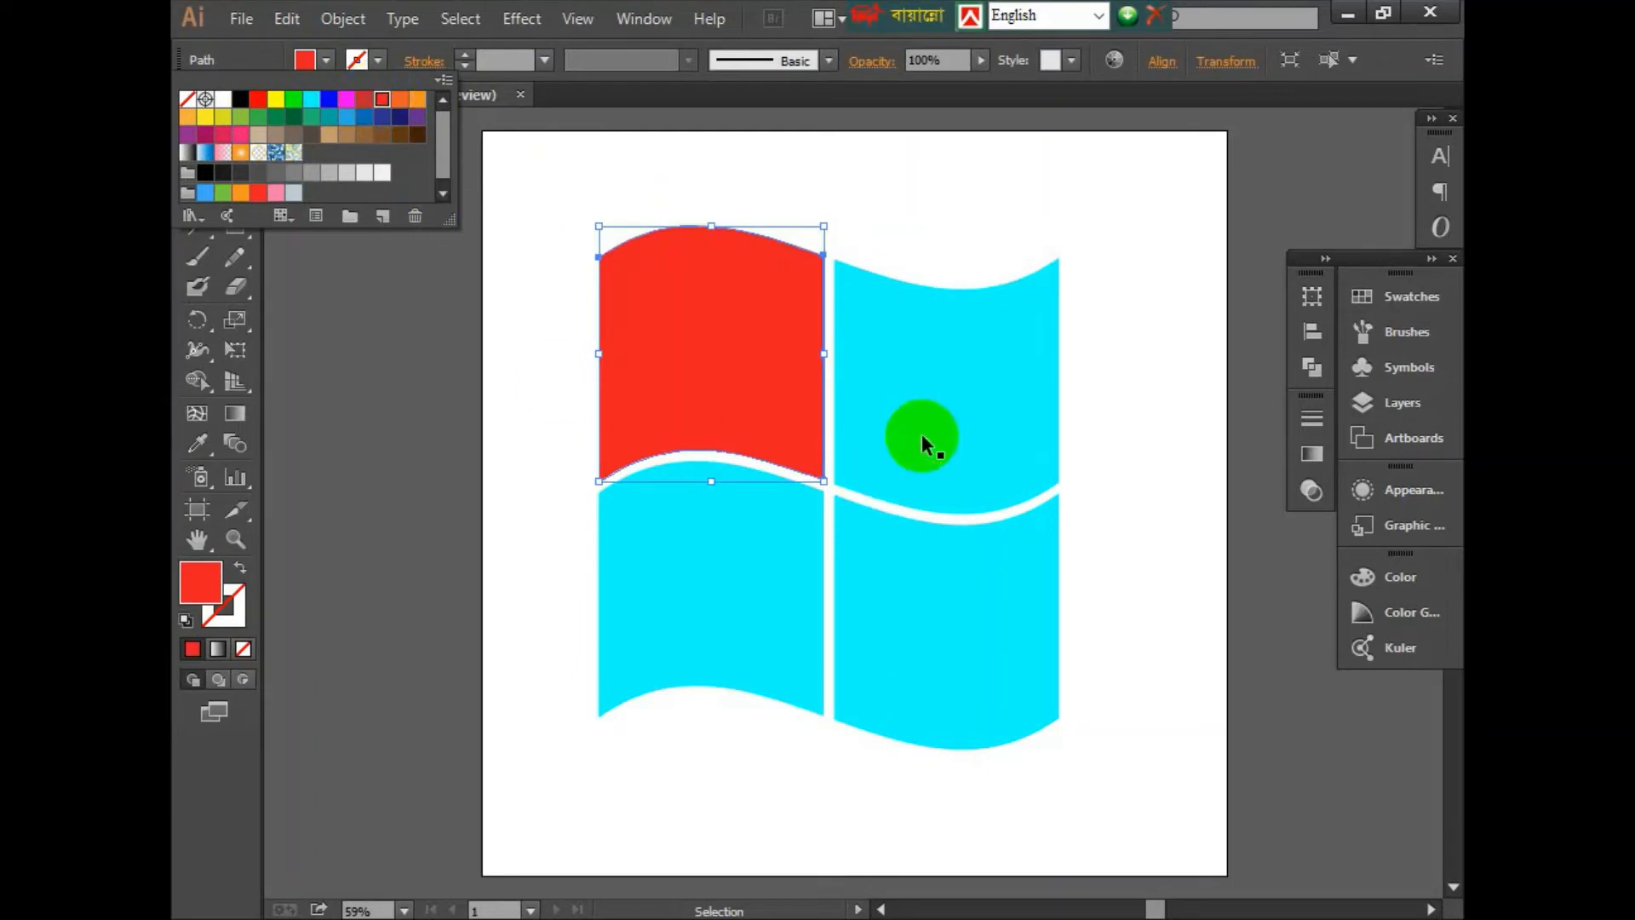
Step: Fill the upper-right pane with dark green and leave isolation mode
left_click(951, 390)
double_click(950, 390)
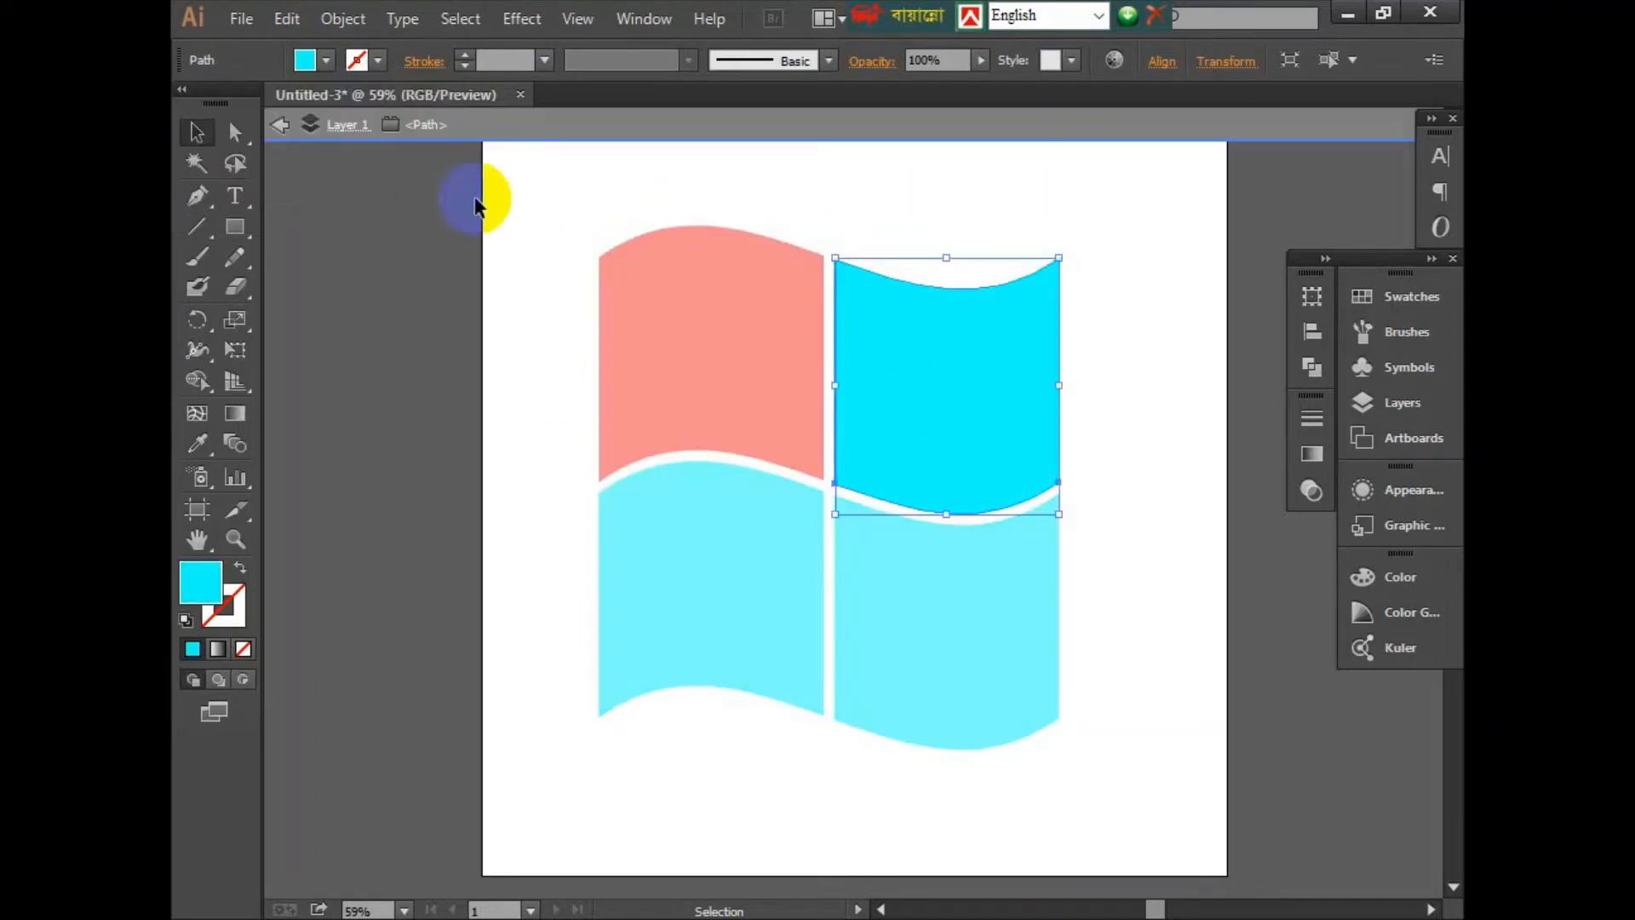
left_click(303, 59)
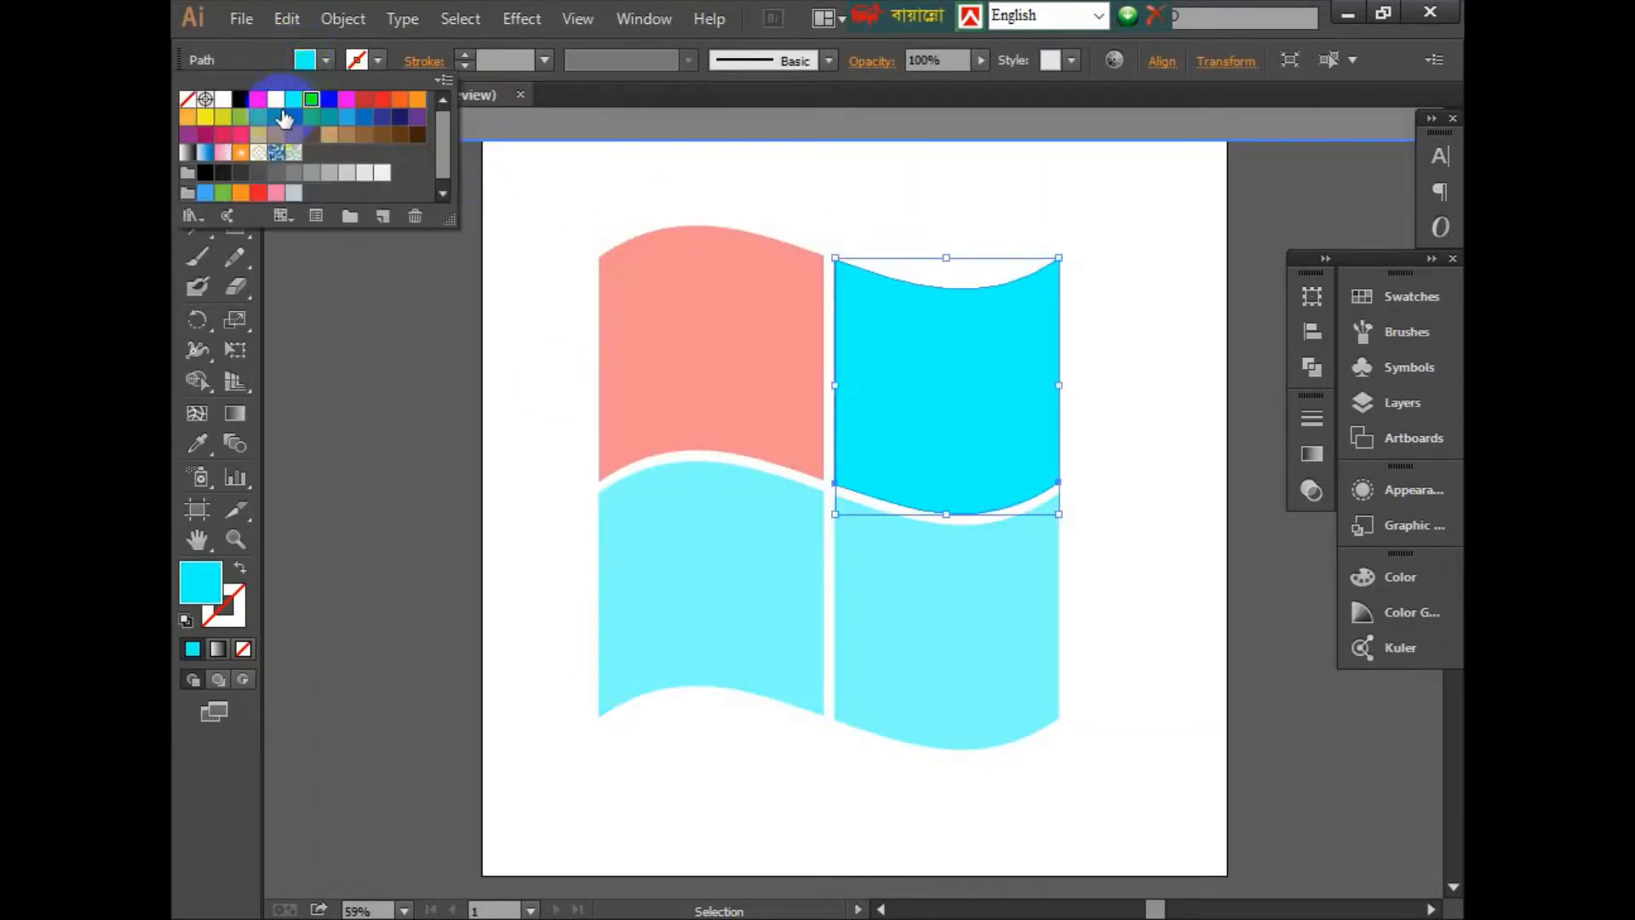
left_click(260, 117)
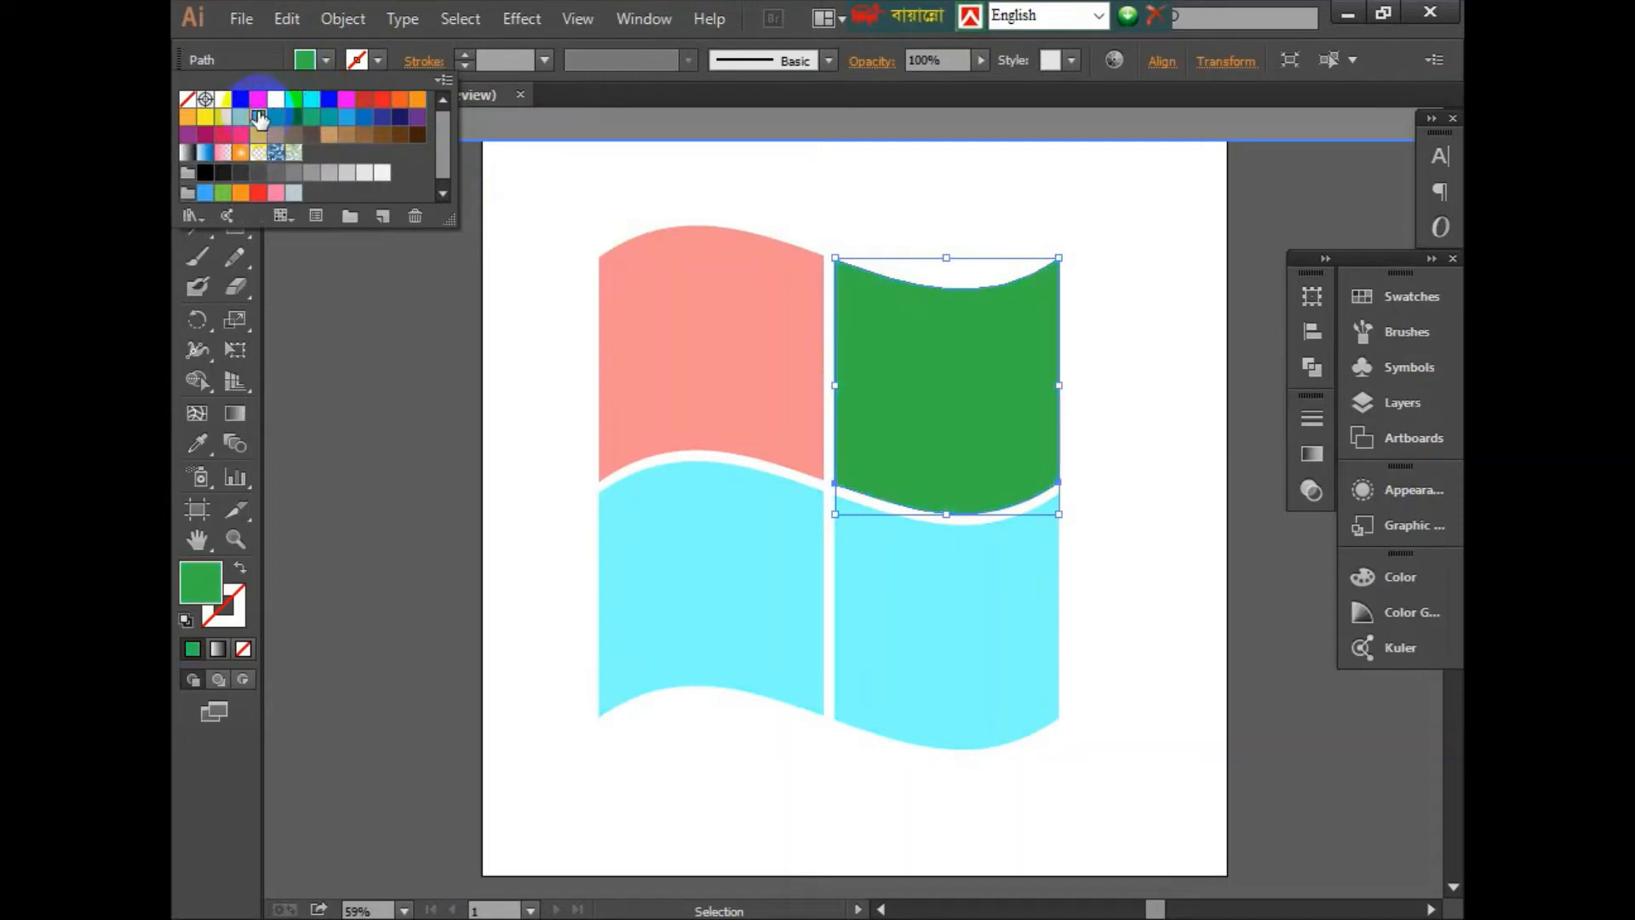
left_click(729, 508)
left_click(707, 590)
left_click(707, 590)
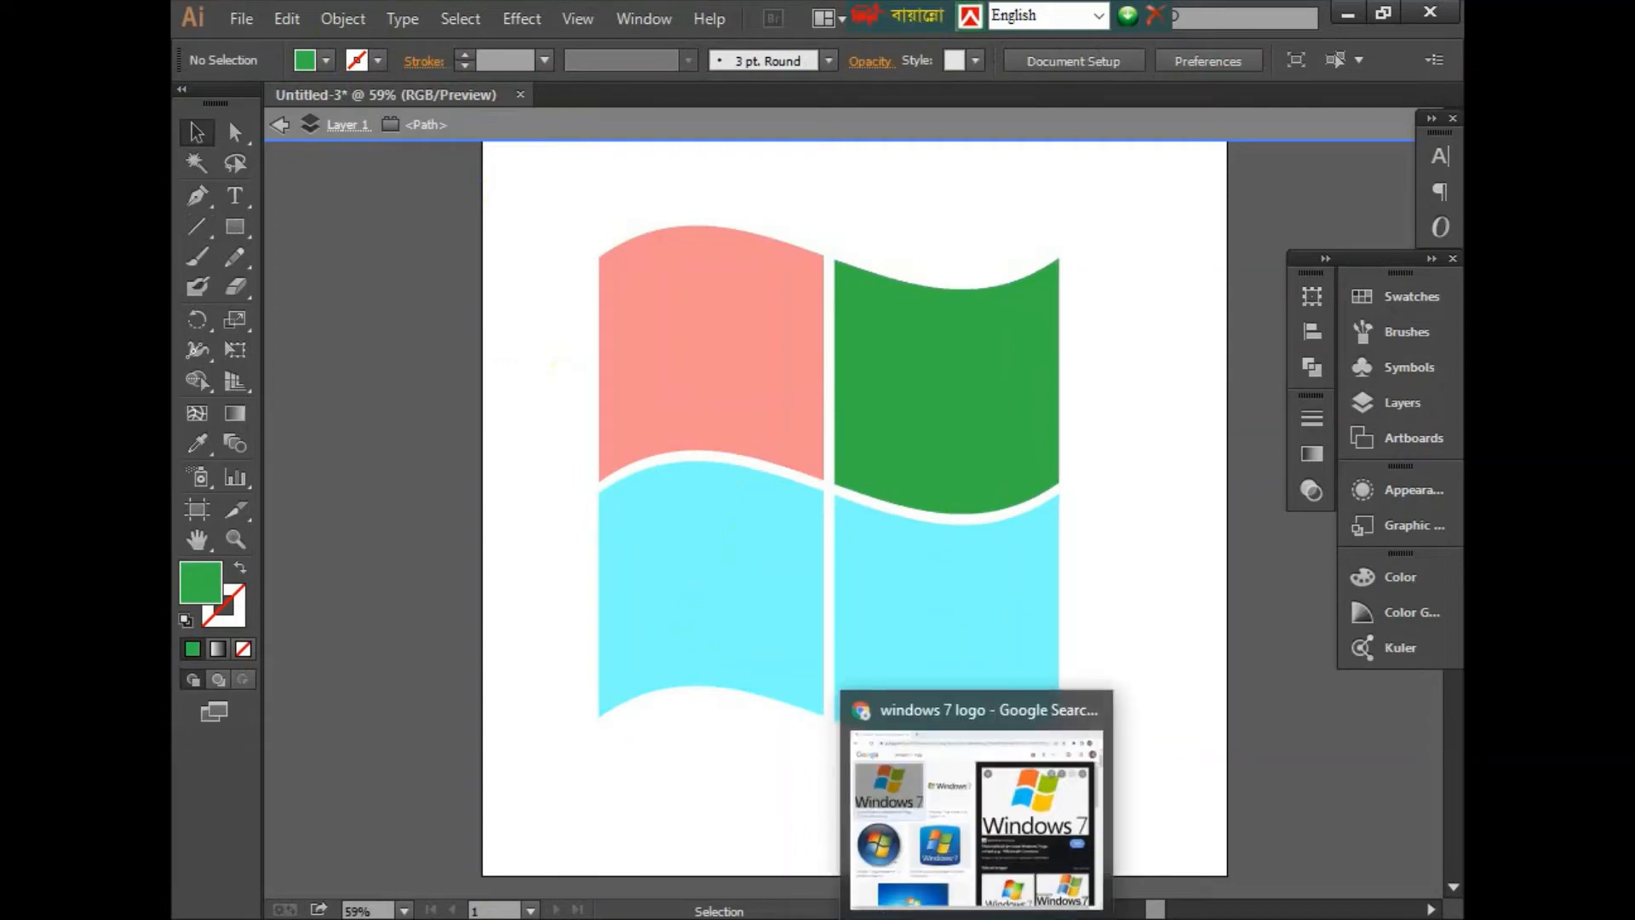
double_click(690, 590)
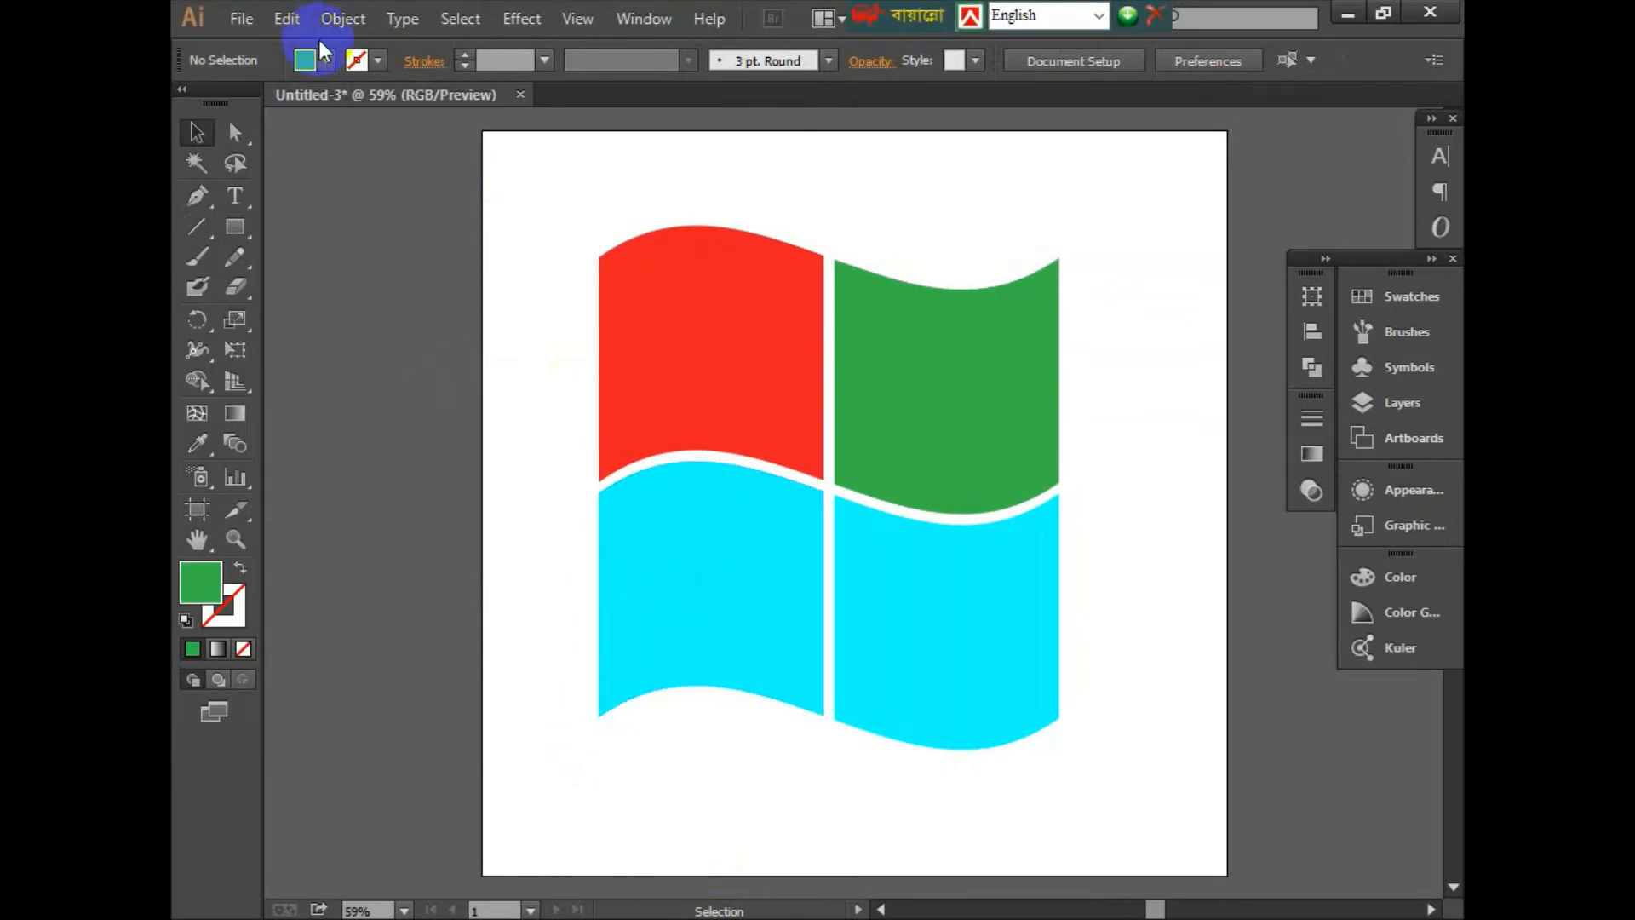
Step: Fill the lower-left pane with light blue and leave isolation mode
left_click(303, 58)
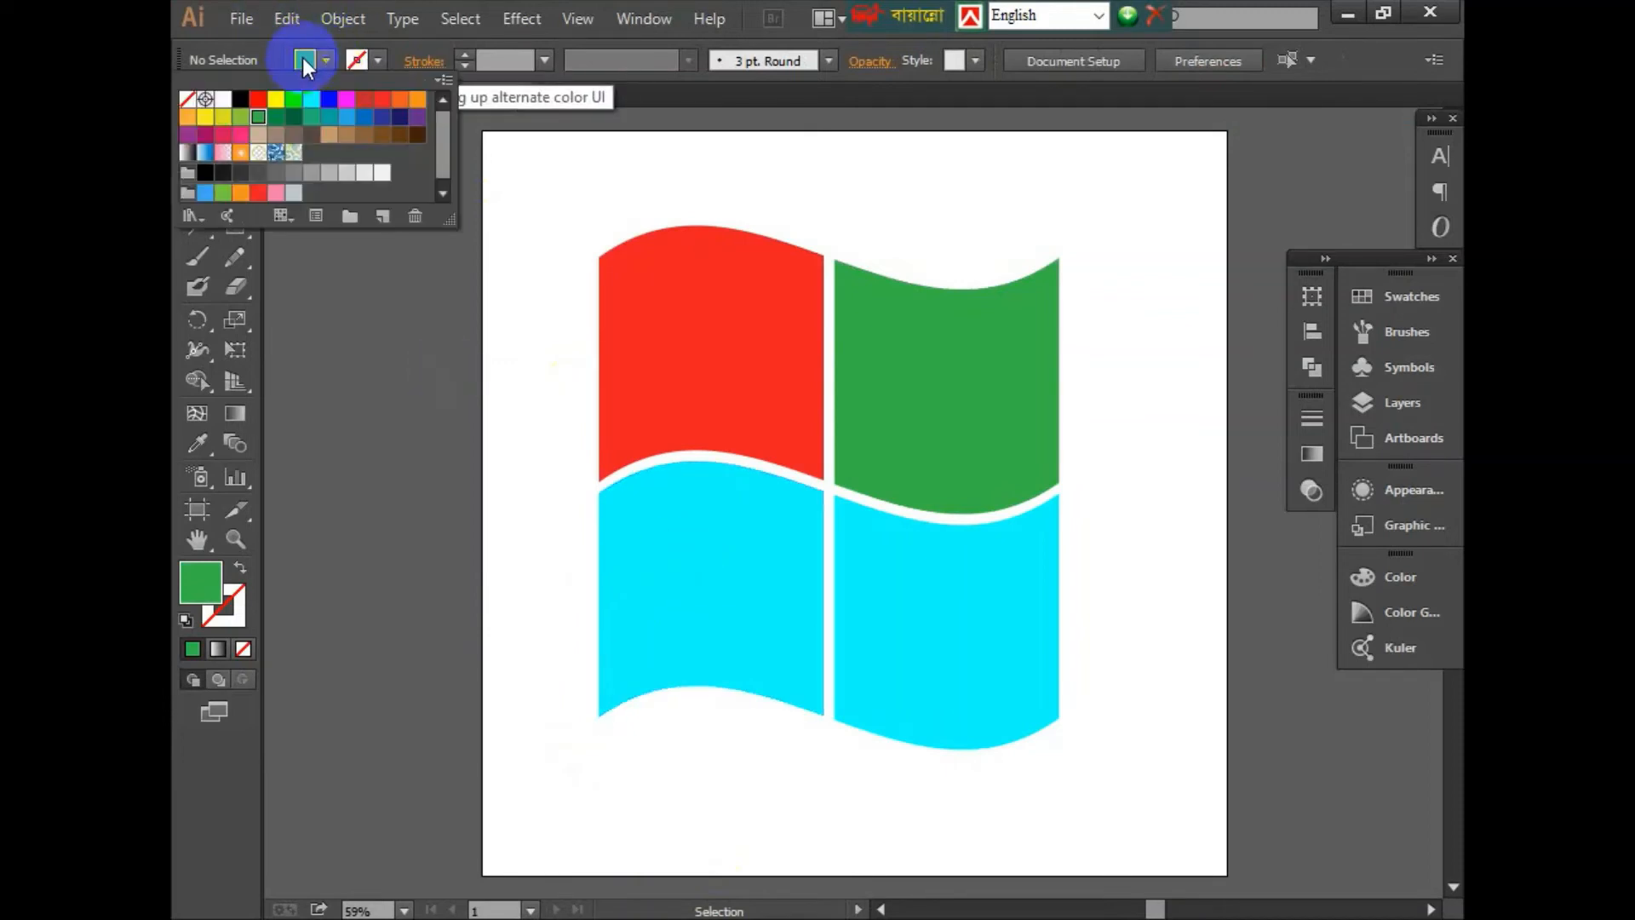
left_click(330, 101)
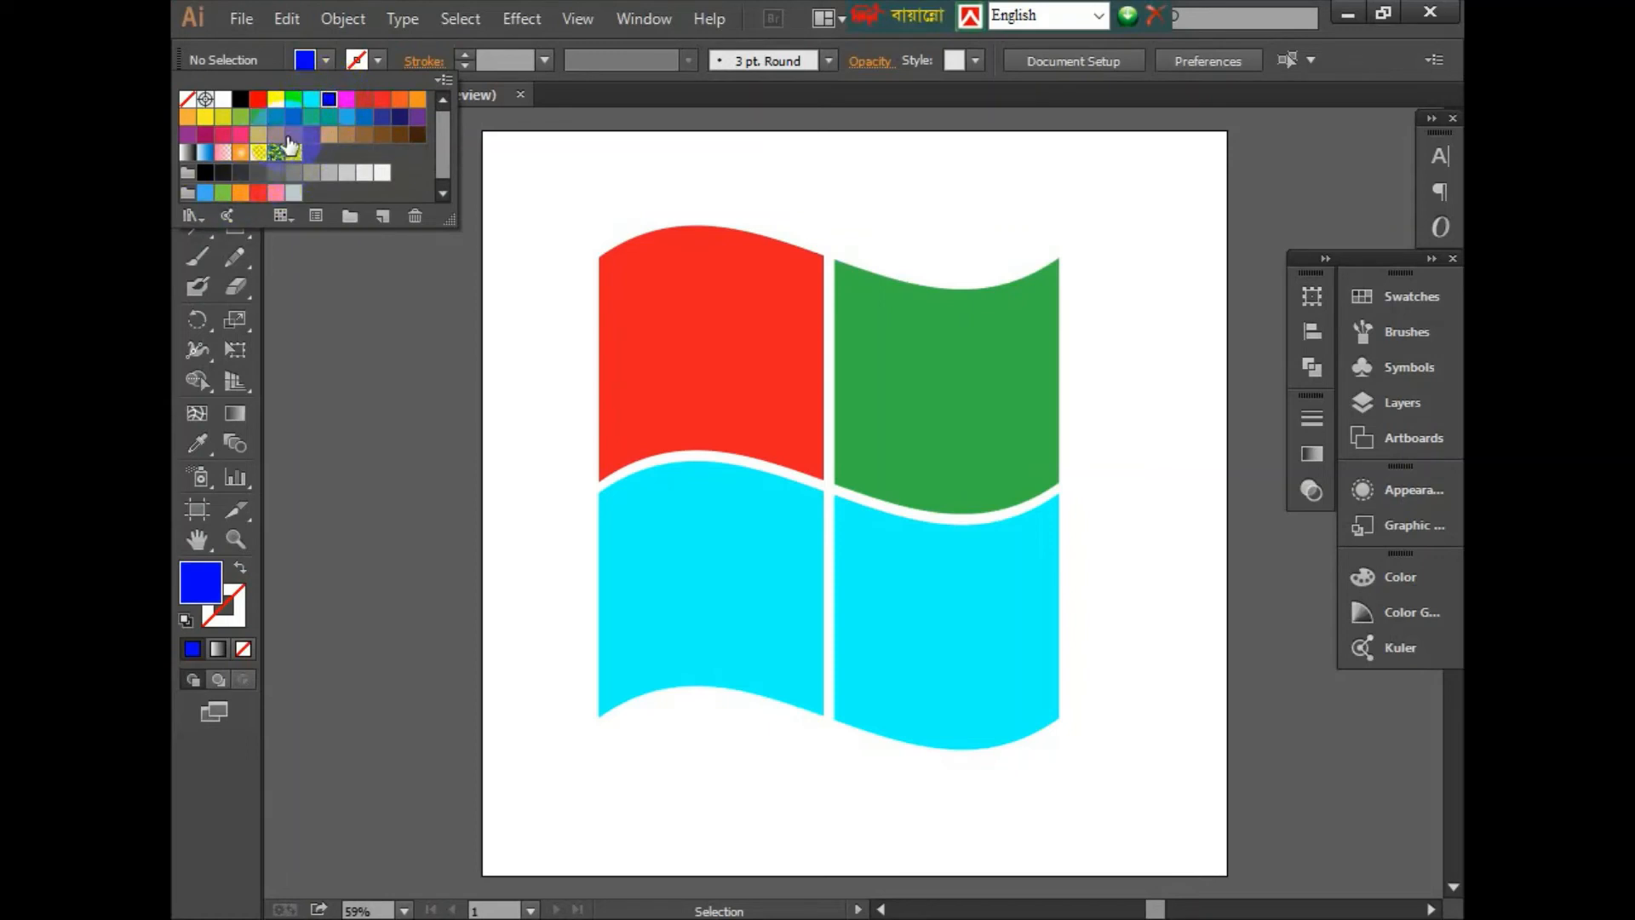
double_click(677, 530)
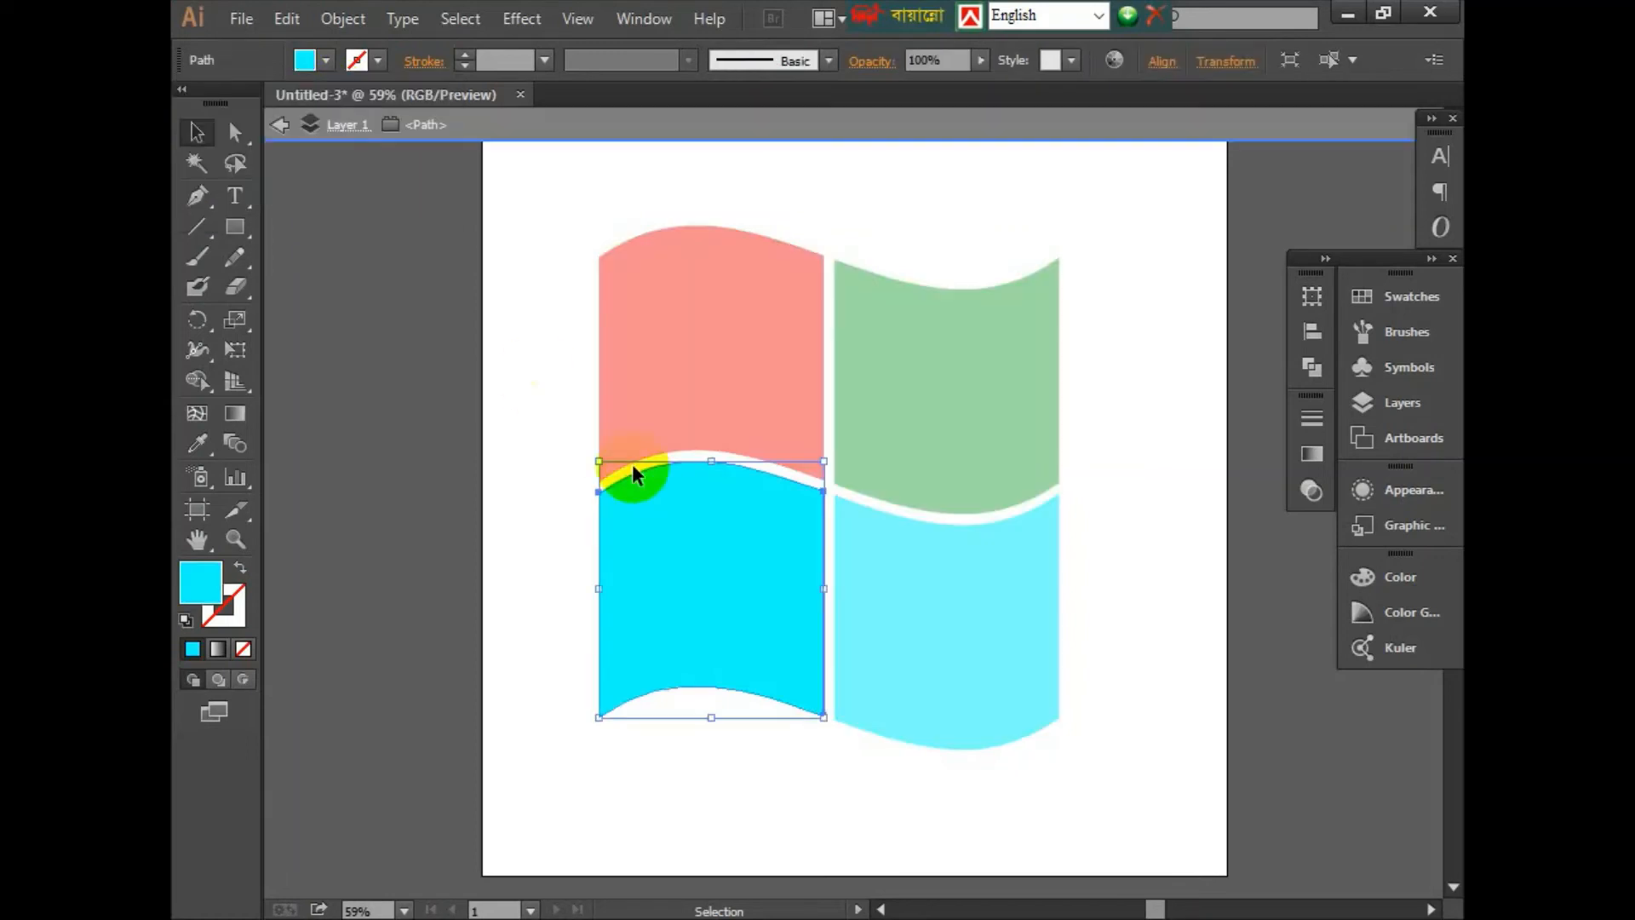
left_click(307, 59)
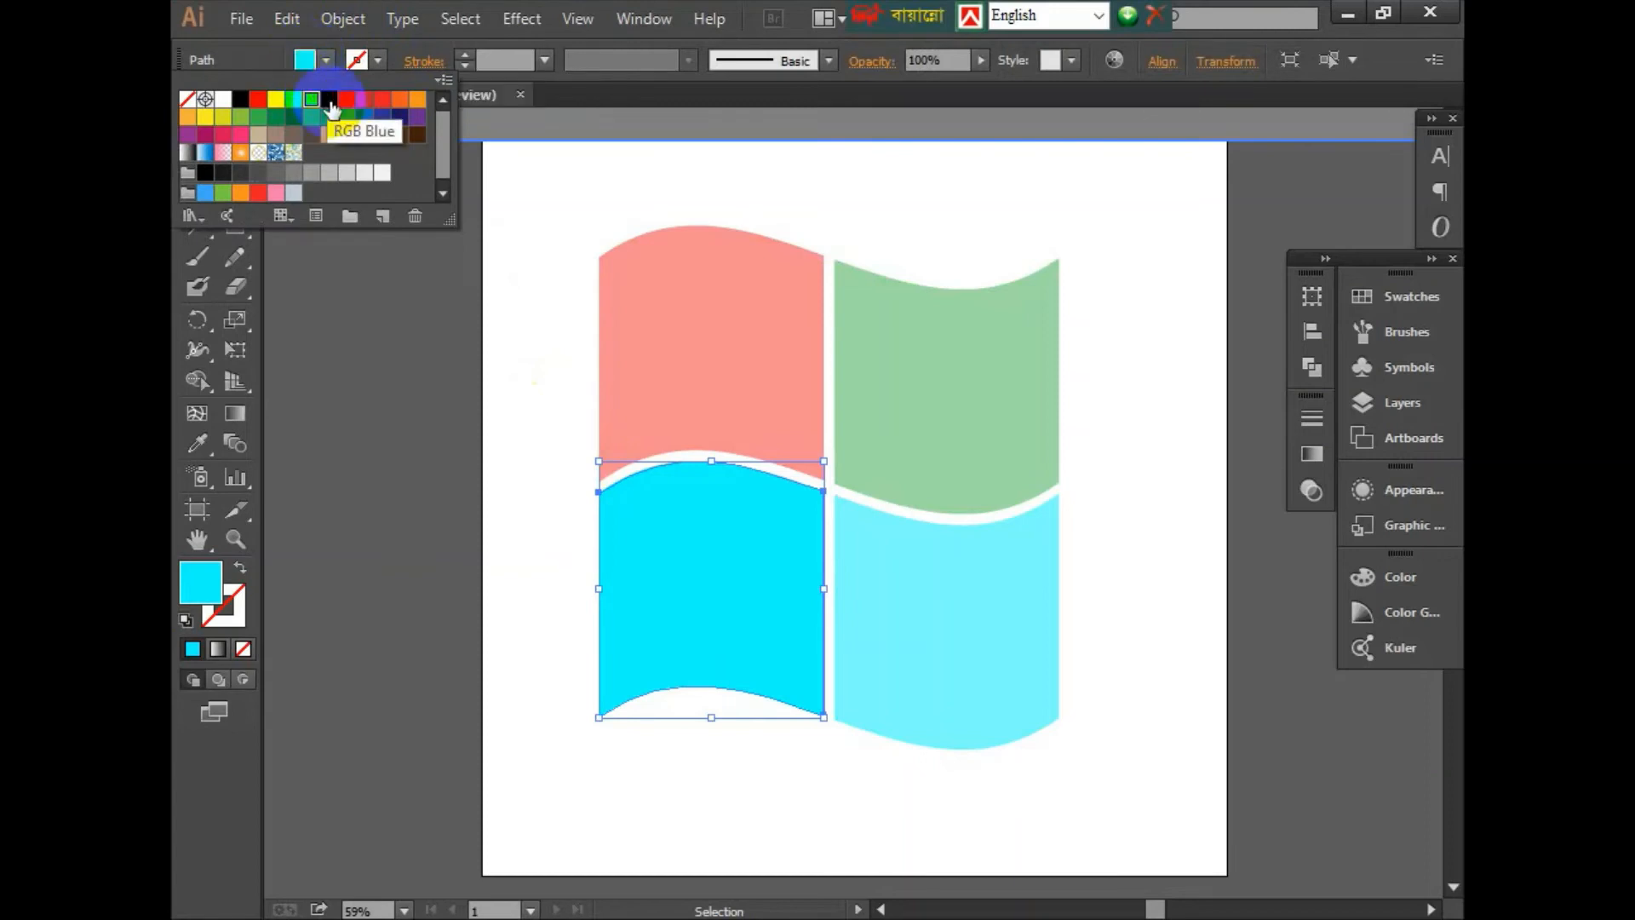
left_click(205, 196)
left_click(948, 617)
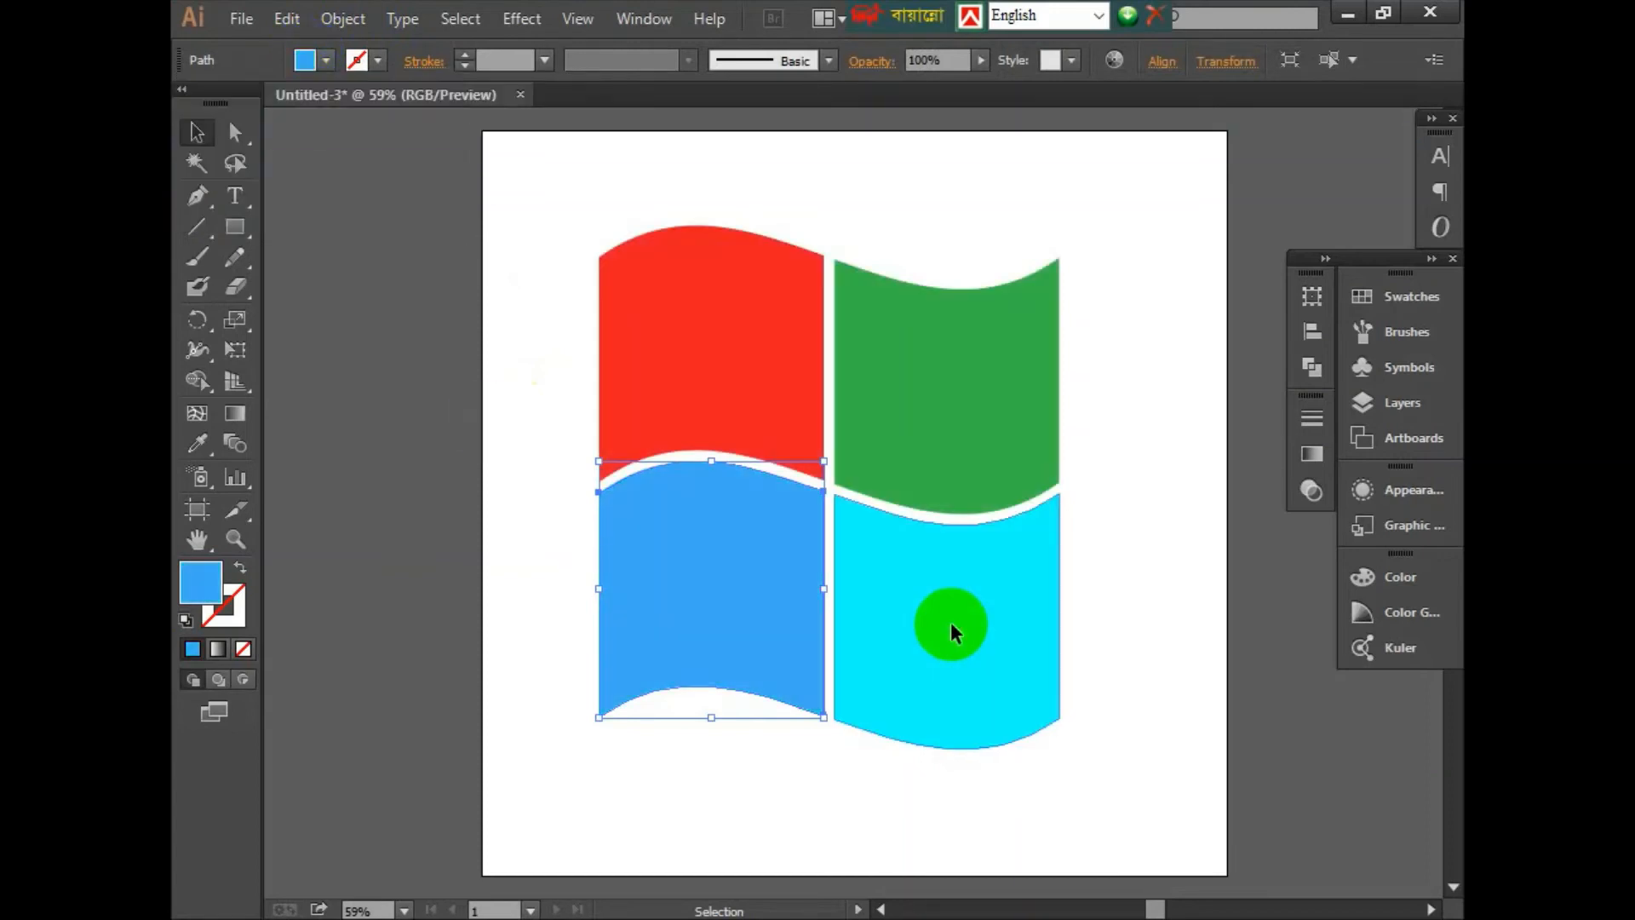
Step: Fill the lower-right pane with orange and deselect it
left_click(950, 622)
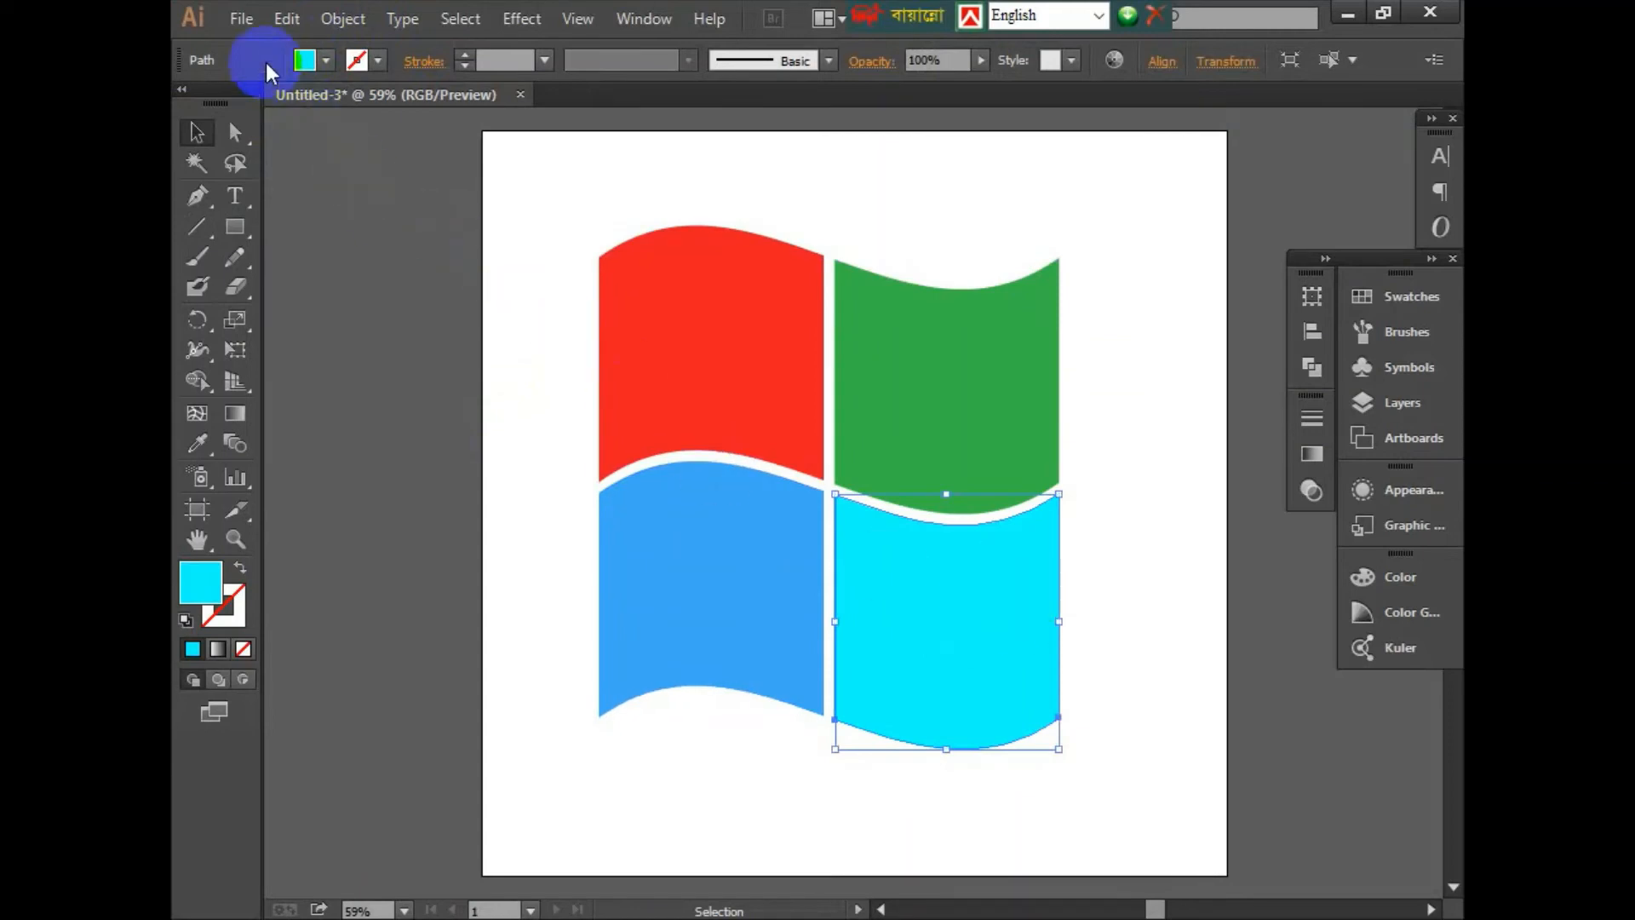
left_click(314, 65)
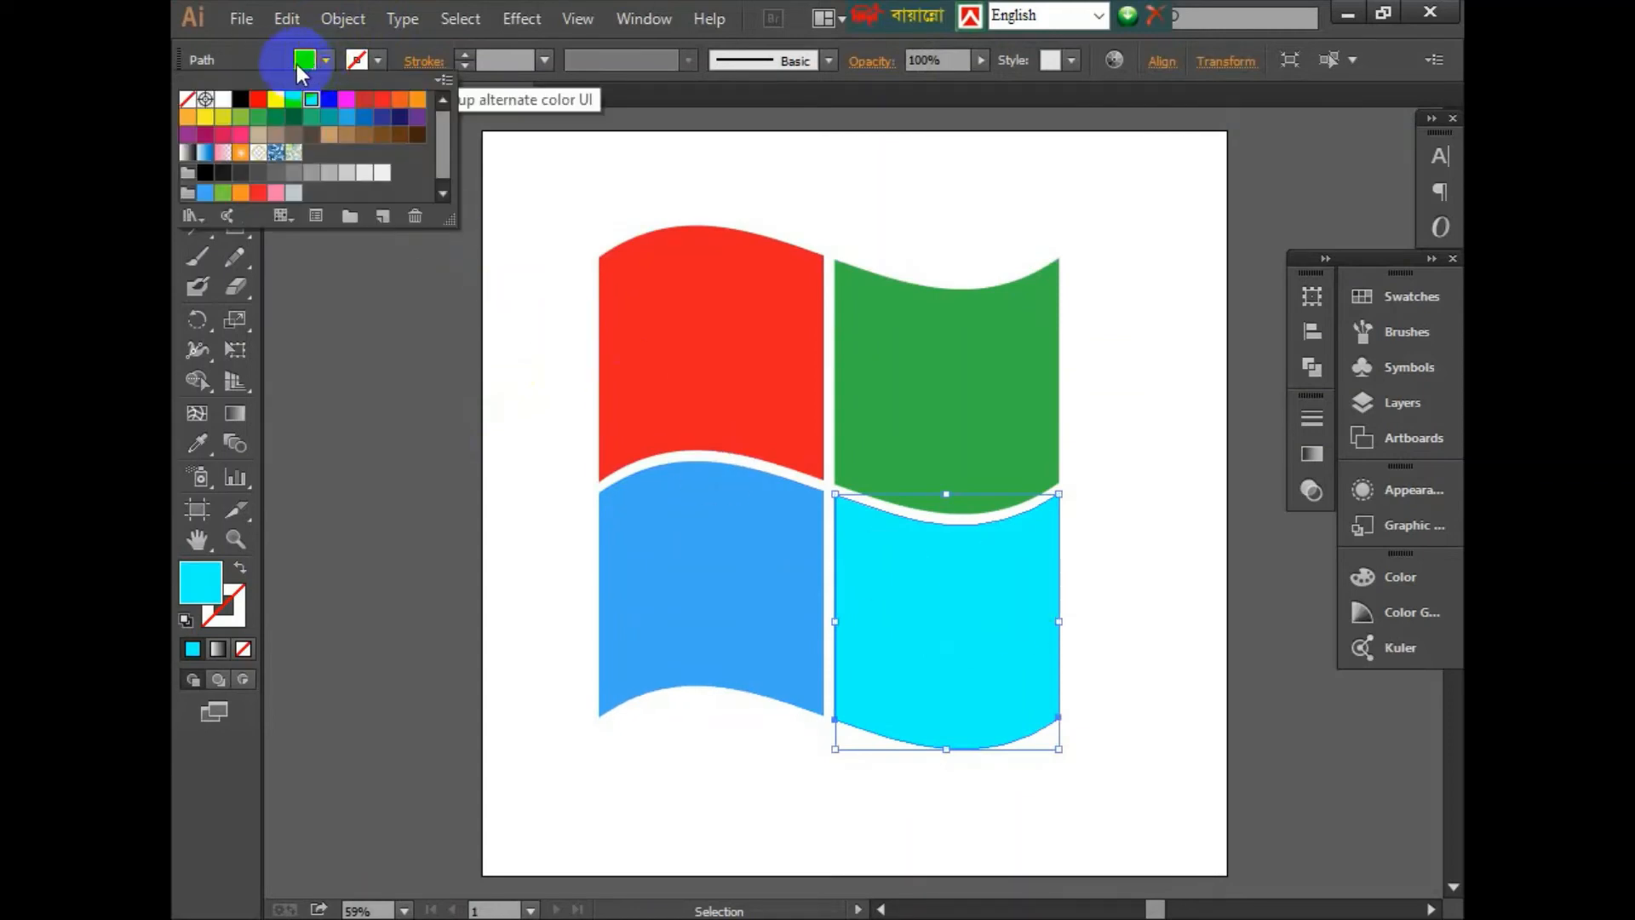
left_click(415, 102)
left_click(666, 680)
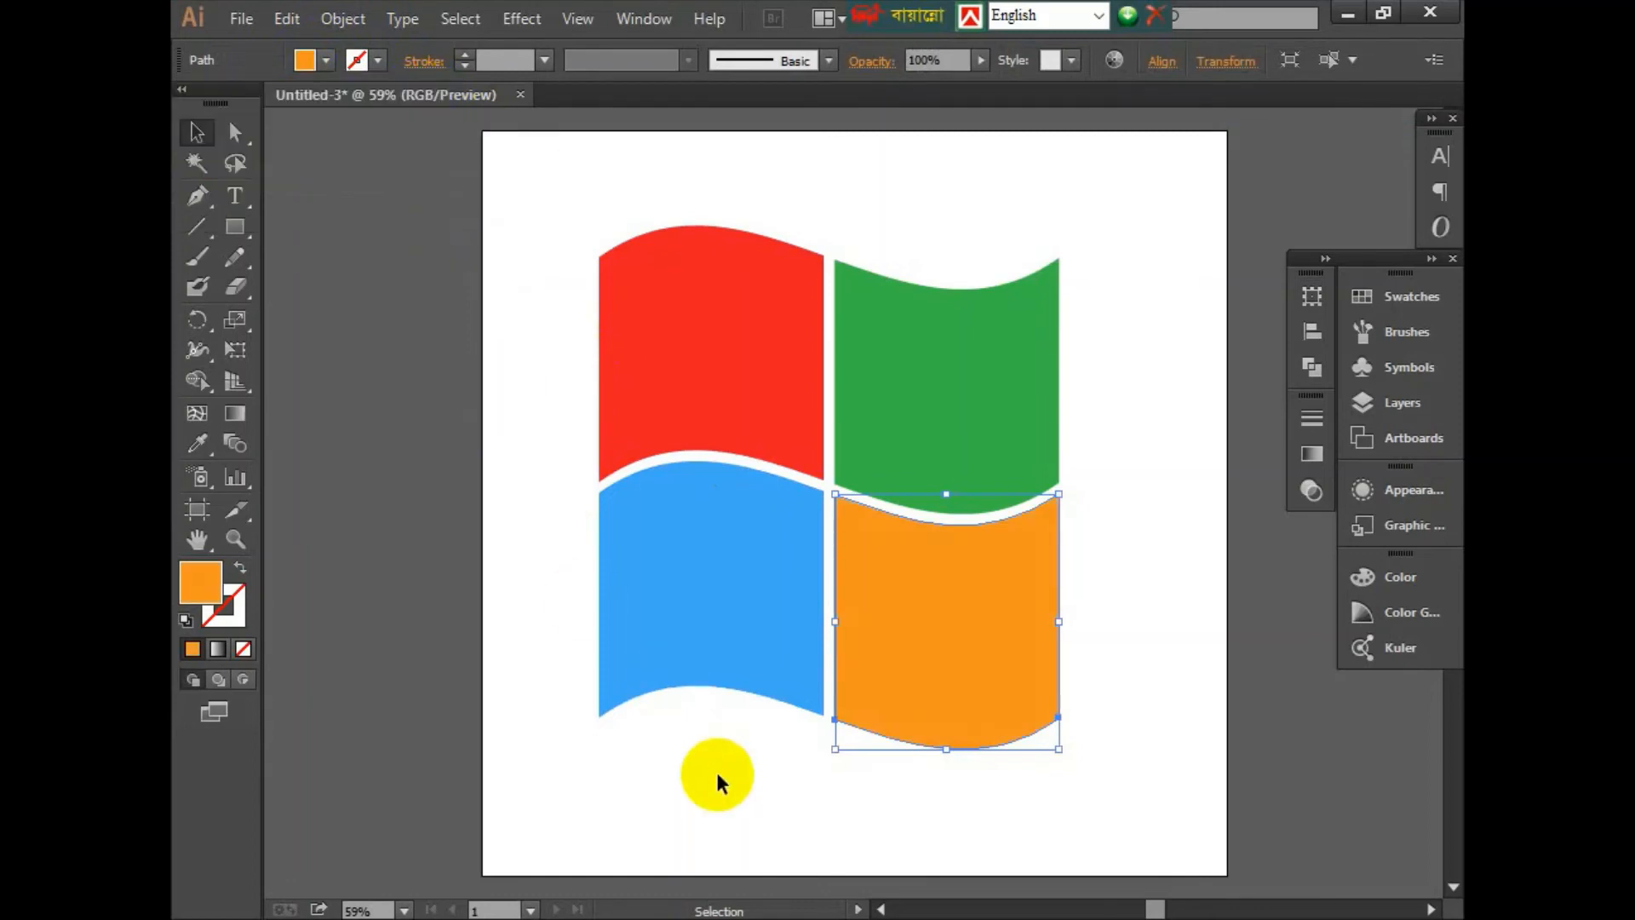
left_click(716, 771)
Step: Select all four coloured panes and rotate them together slightly clockwise
left_click(640, 303)
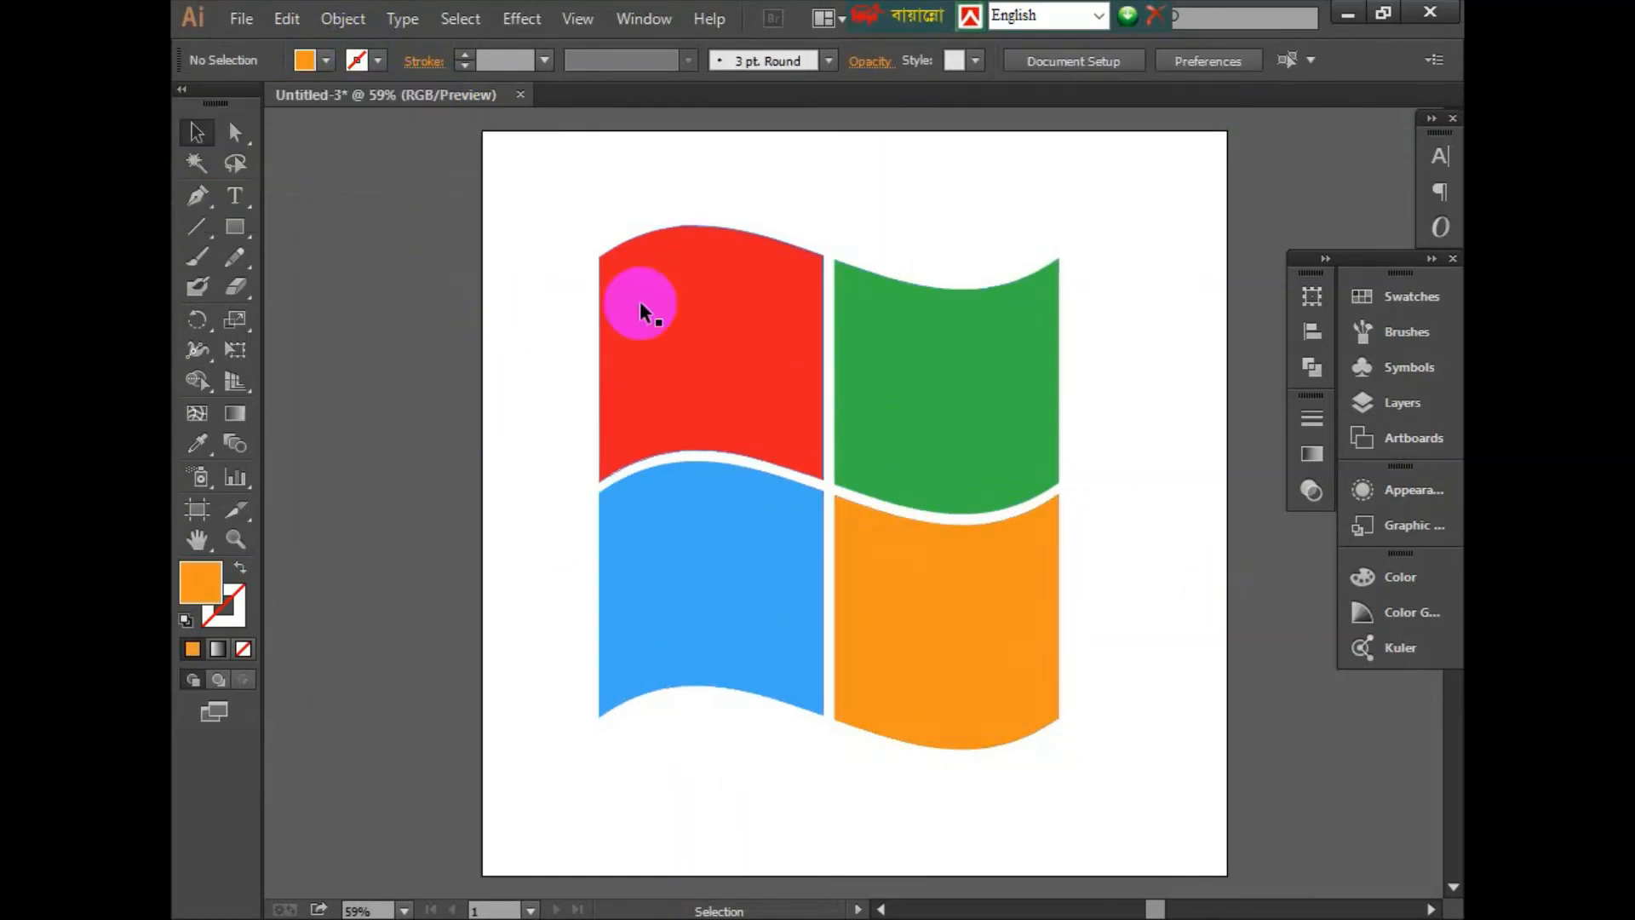
left_click_drag(574, 218, 1106, 773)
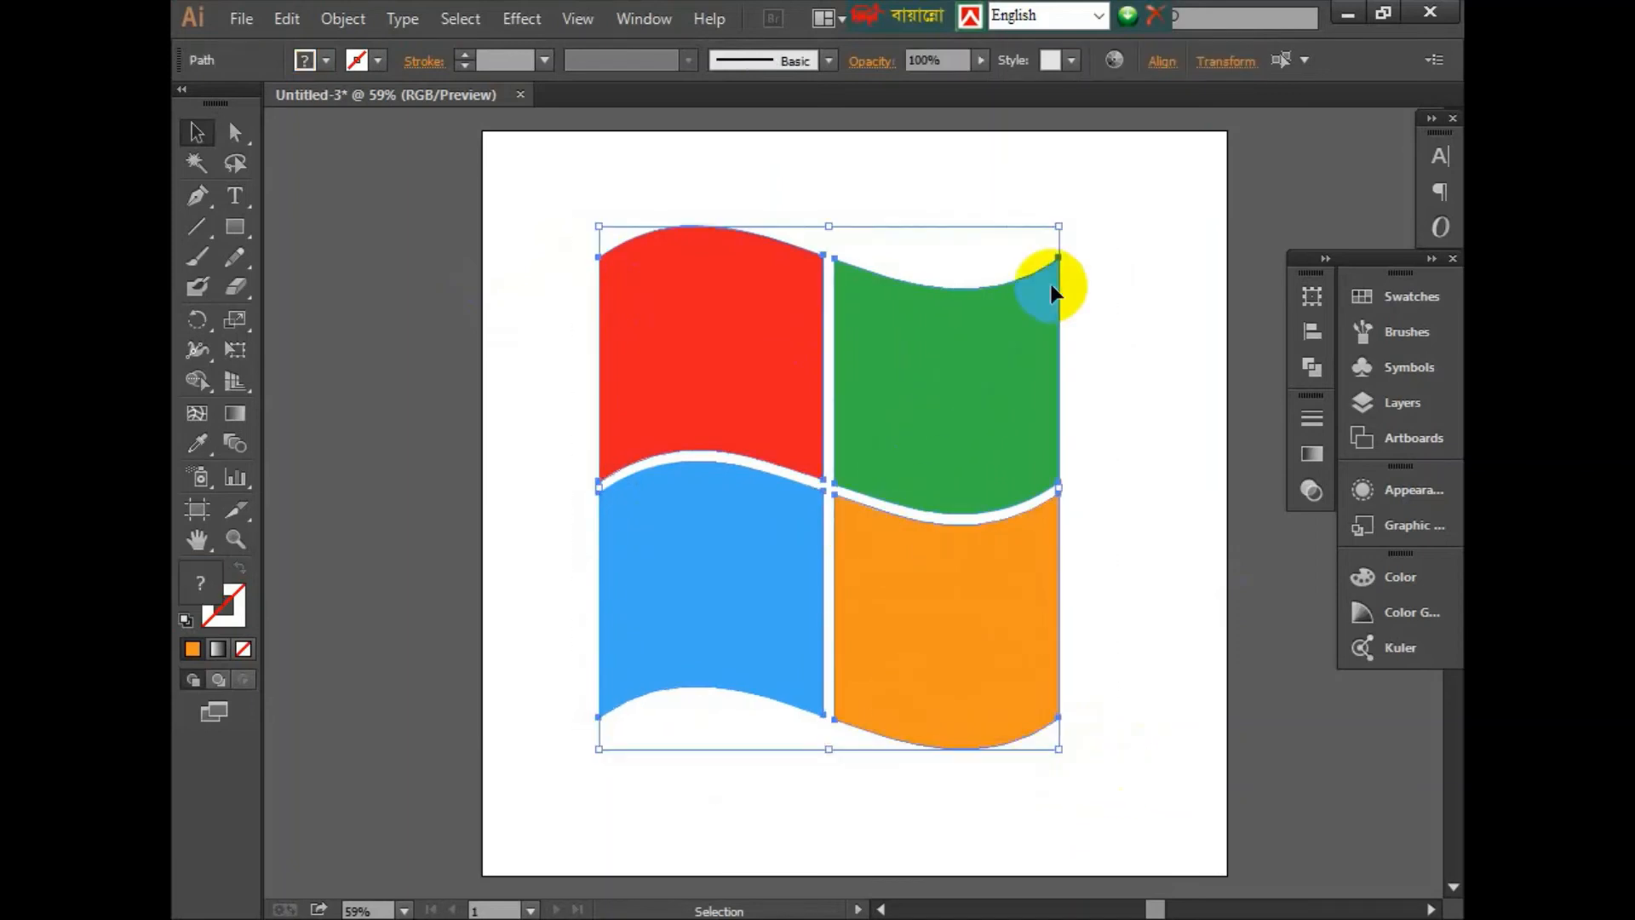
left_click_drag(1066, 213, 1140, 308)
left_click_drag(1129, 288, 1128, 281)
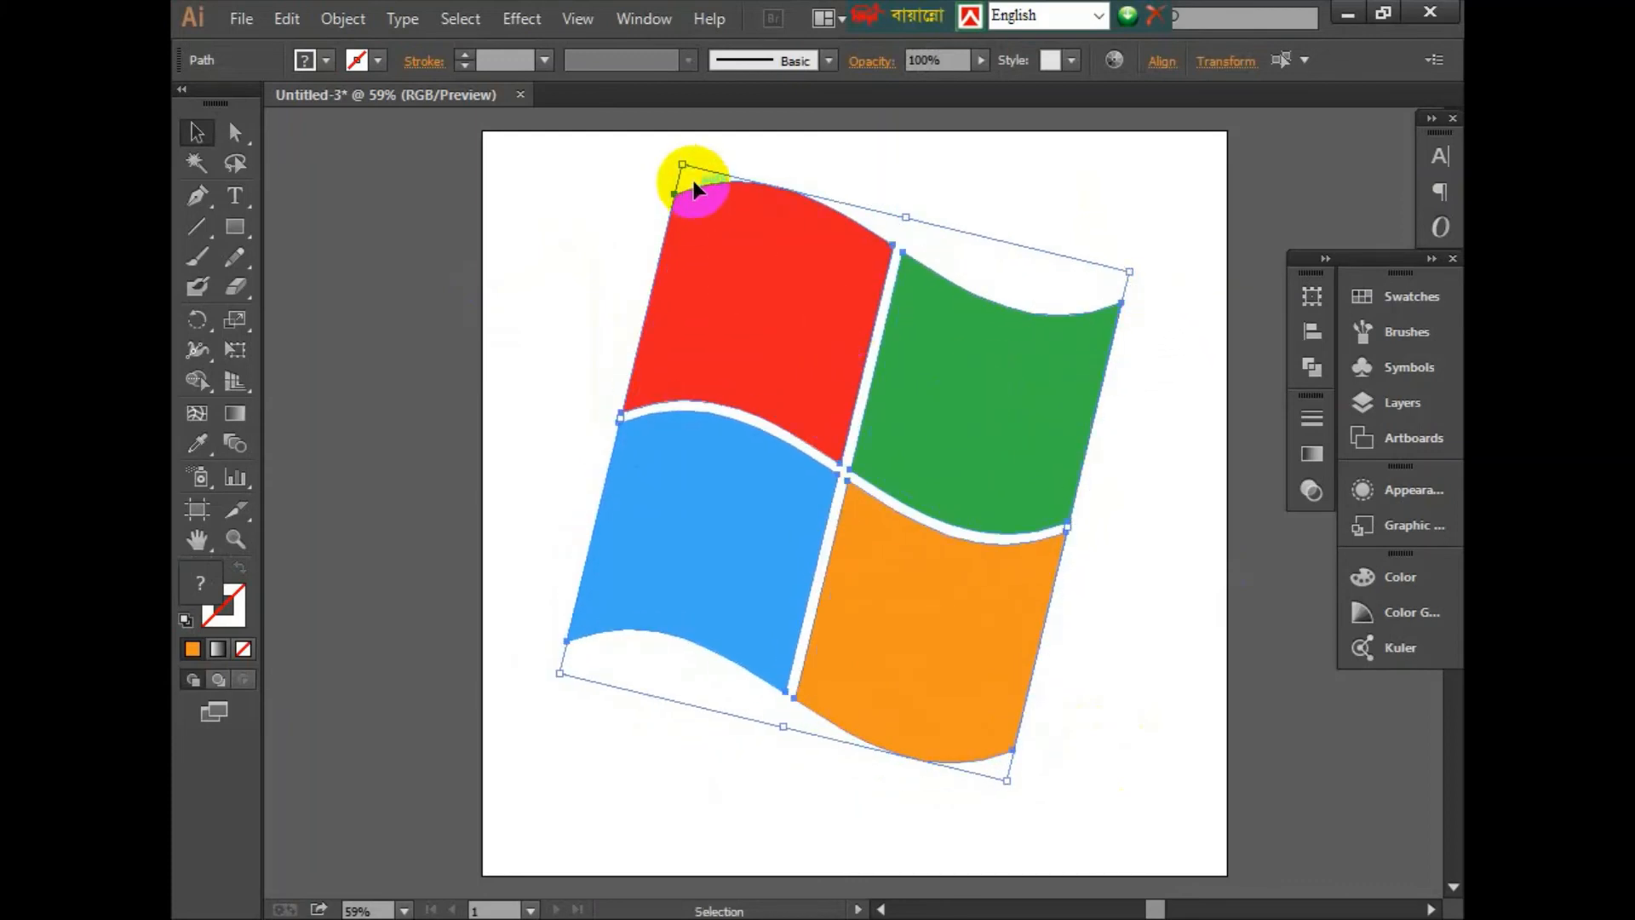
Step: Scale the tilted logo down proportionally and move it up on the artboard to leave room below it
left_click_drag(682, 164, 721, 209)
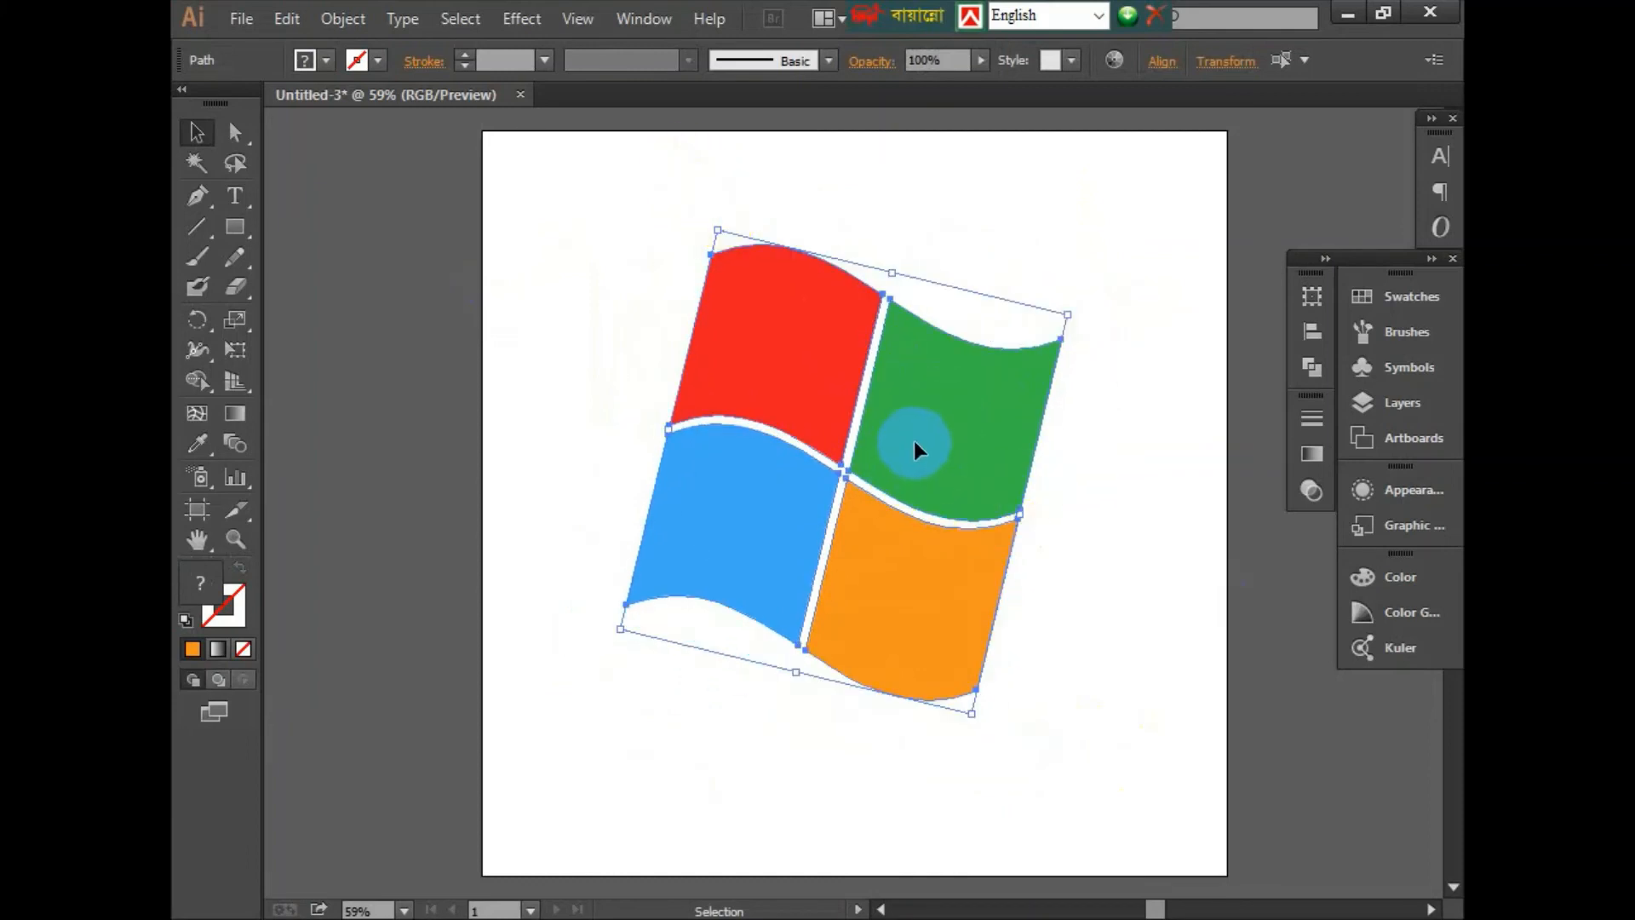
left_click_drag(913, 441, 930, 395)
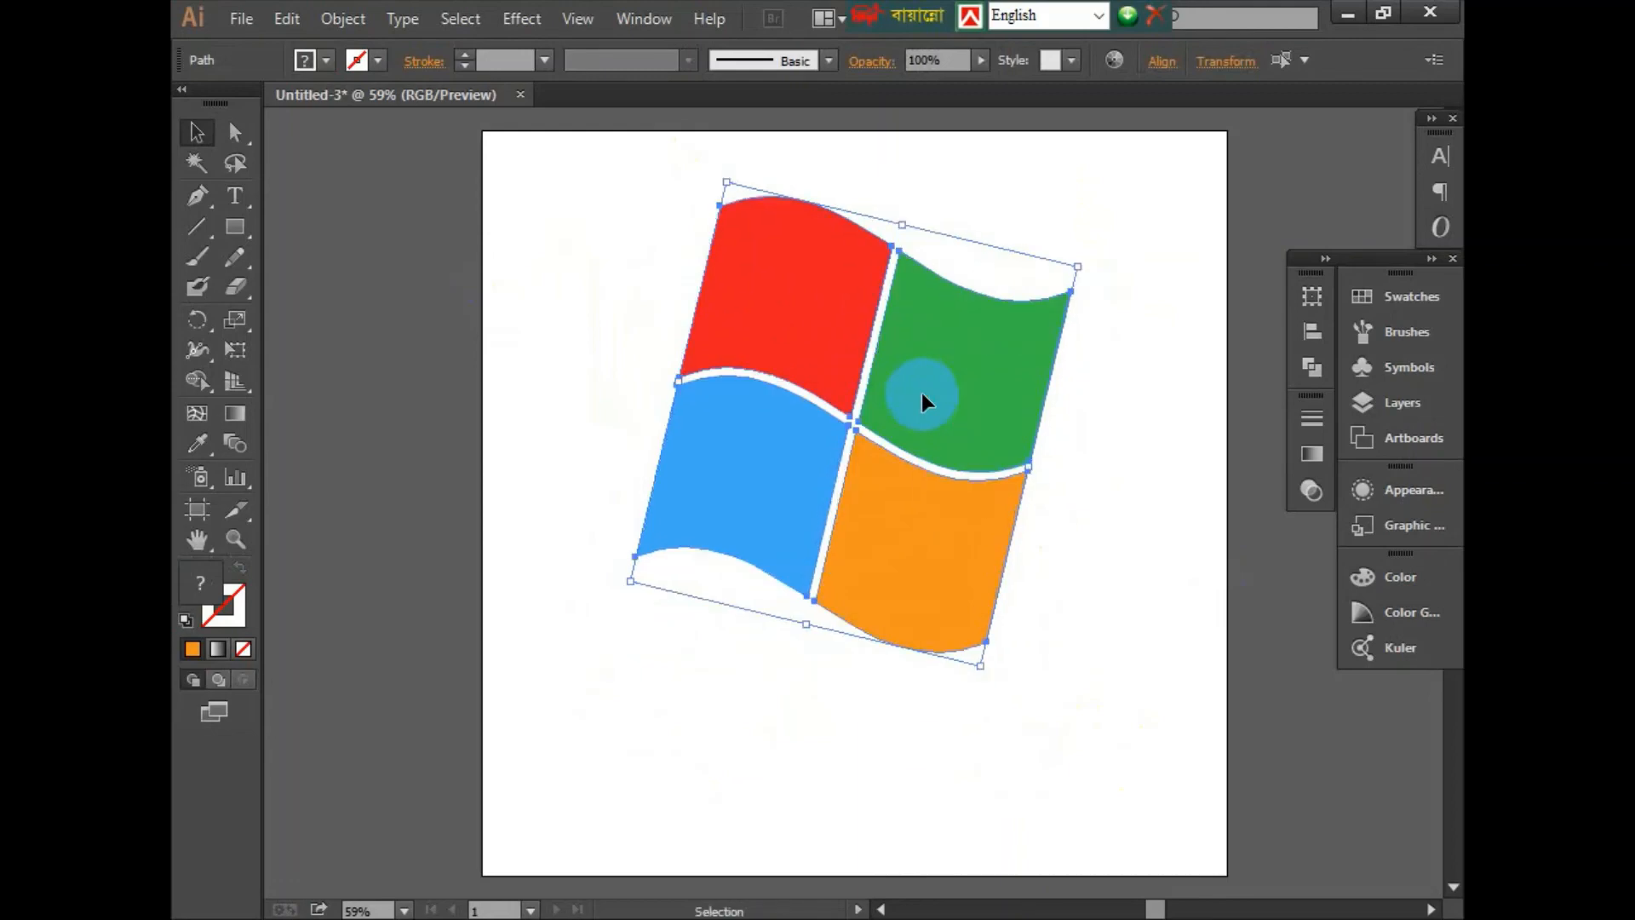
left_click(1137, 520)
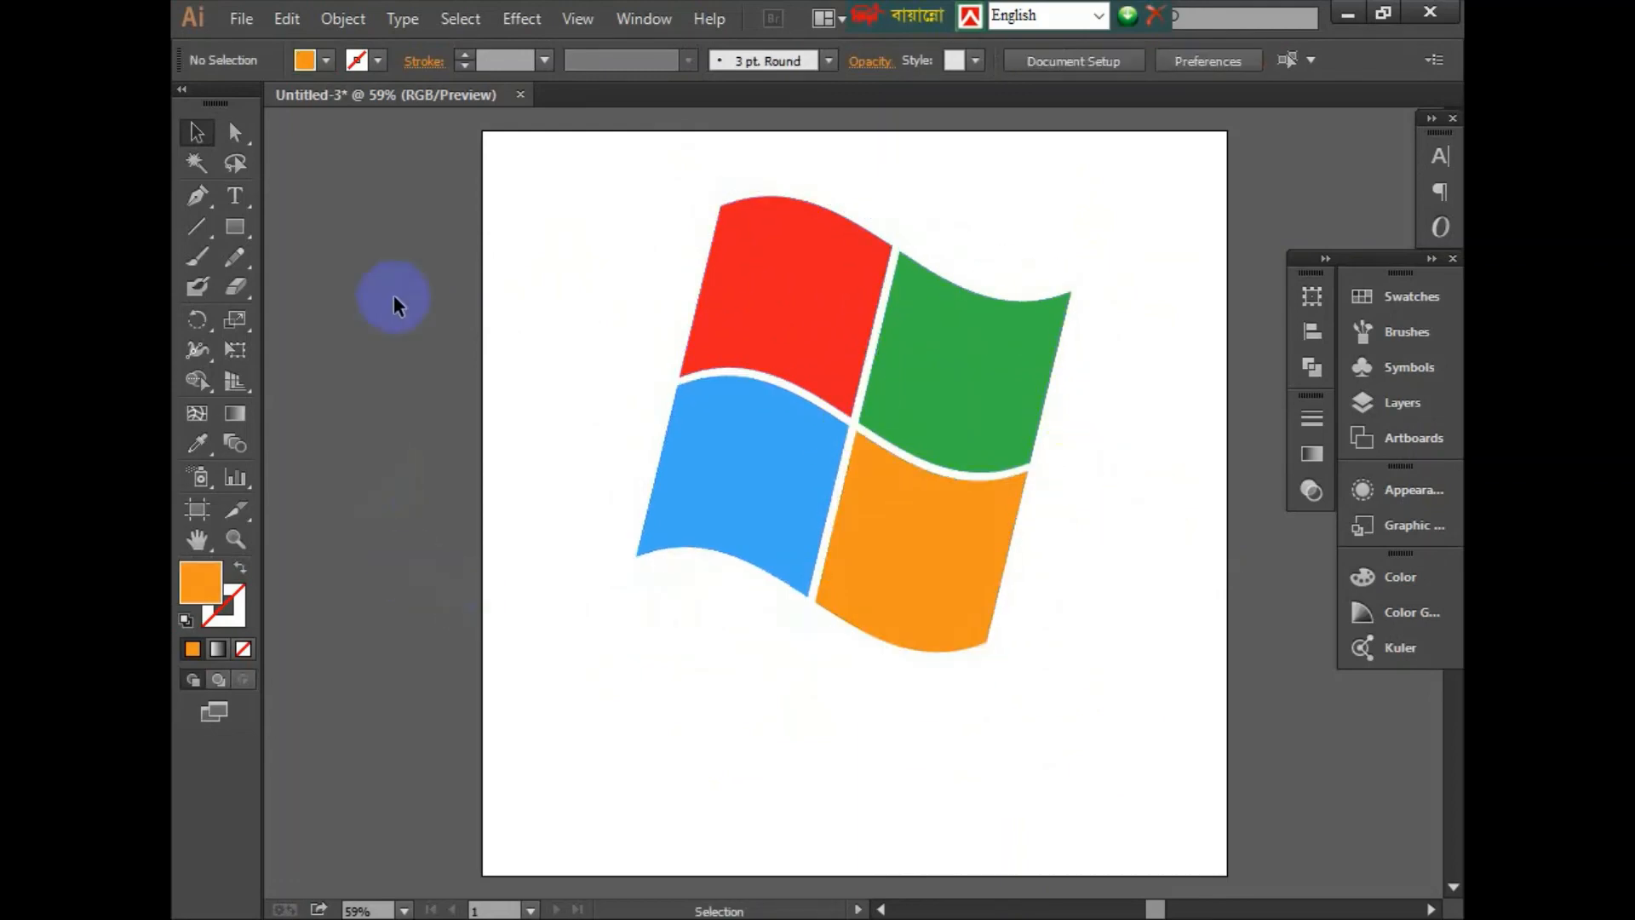
Step: Start a point-text line with a black fill in the empty area below the logo
left_click(236, 196)
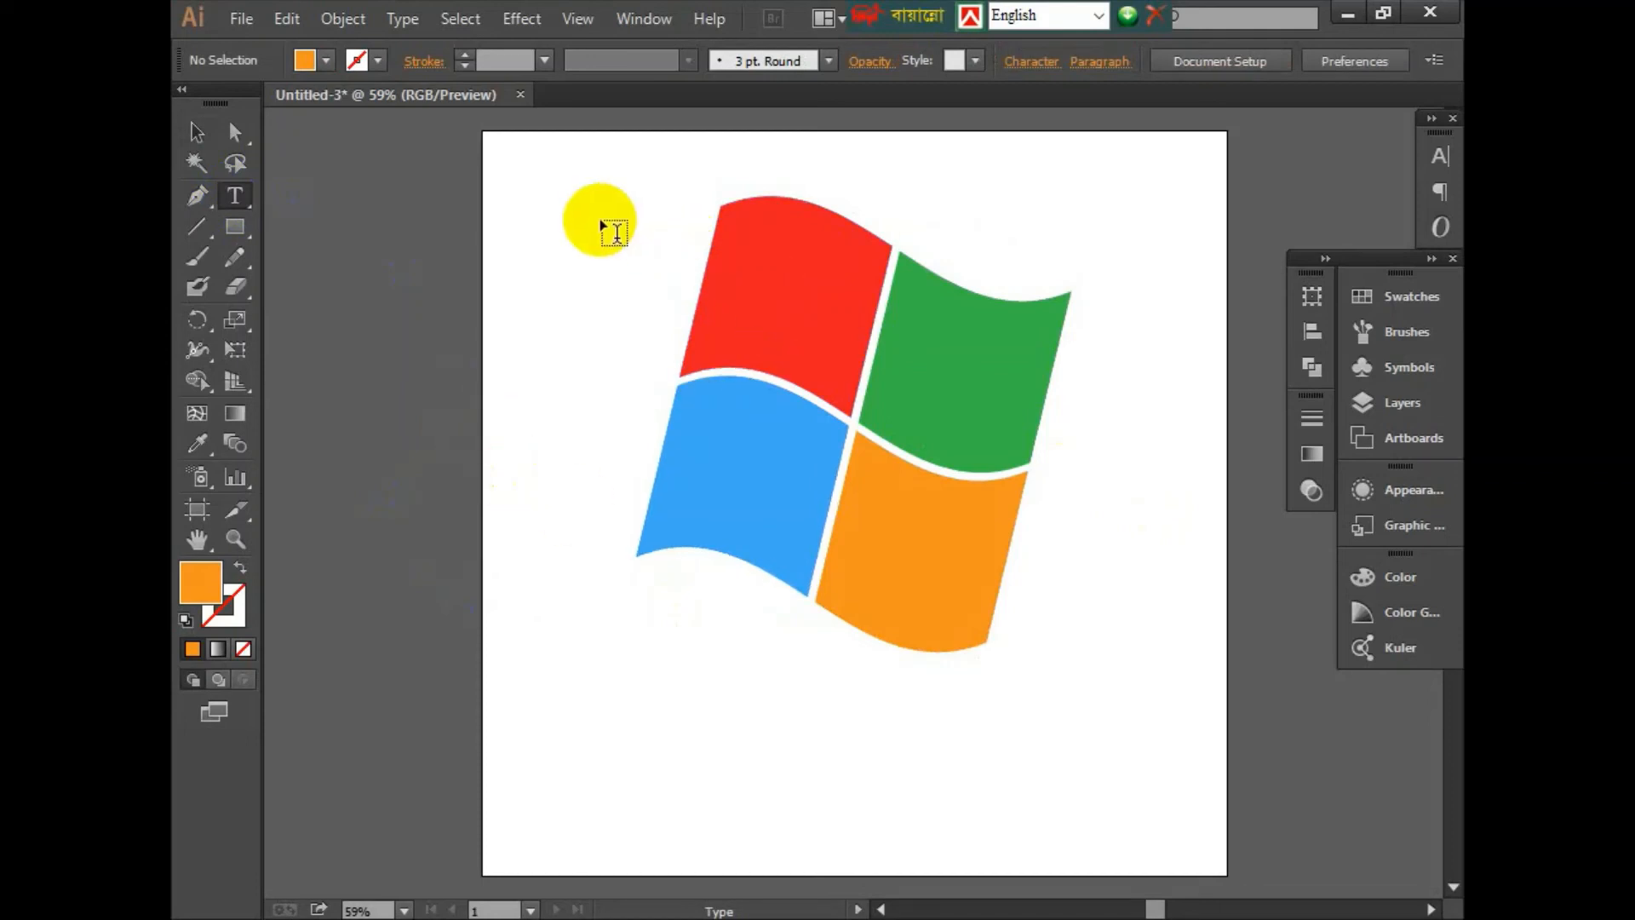
left_click(303, 61)
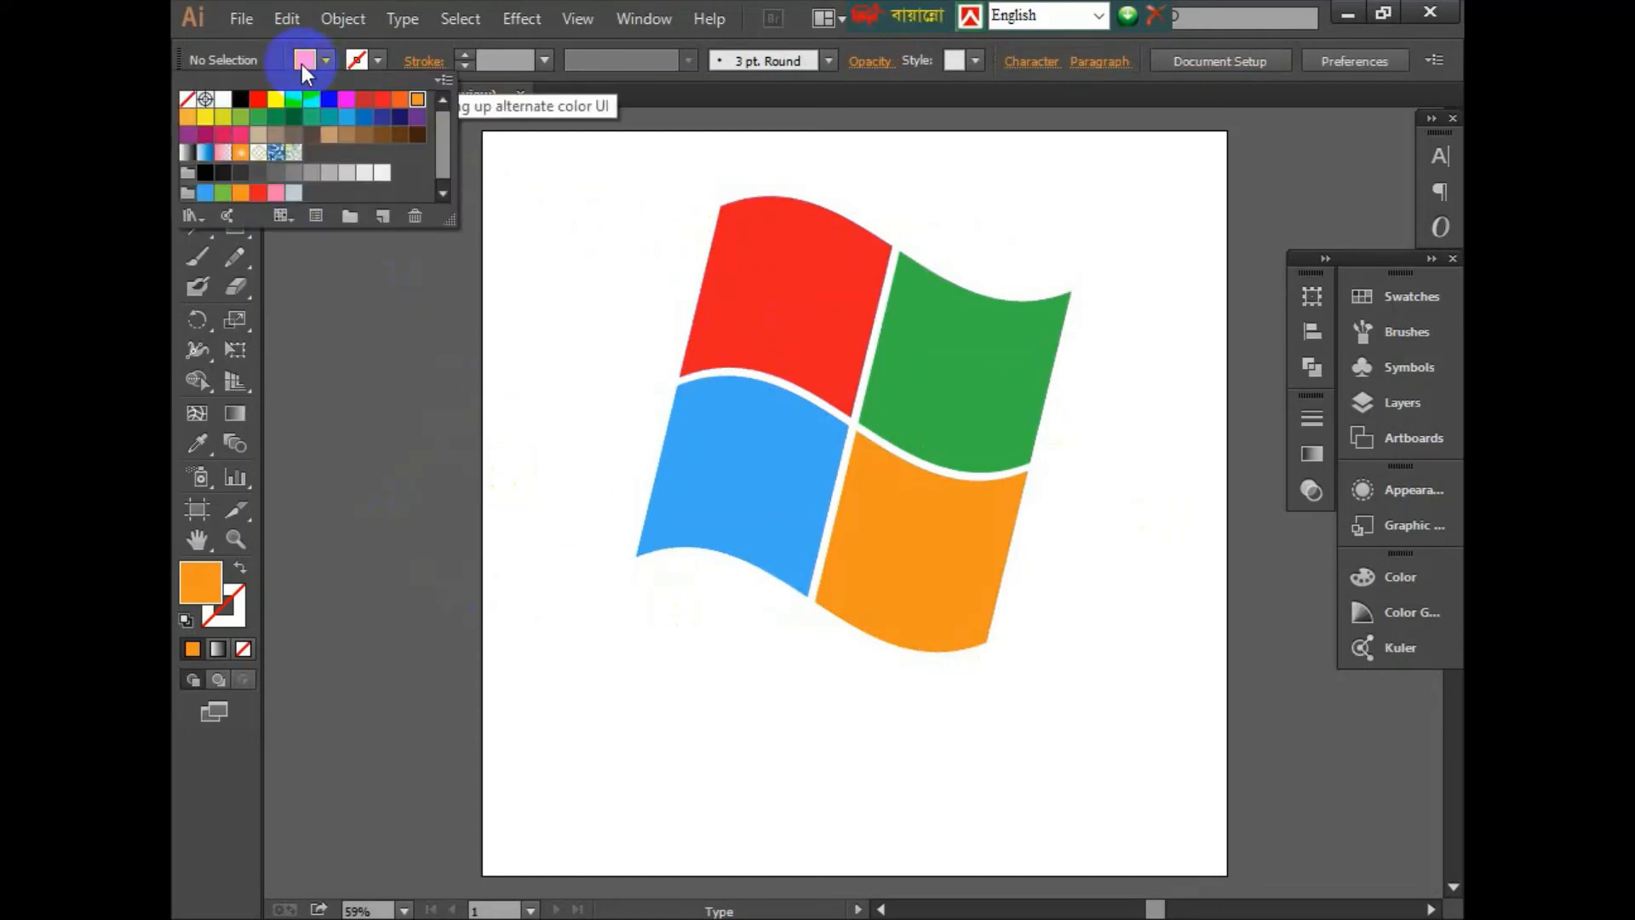
left_click(240, 99)
left_click(736, 709)
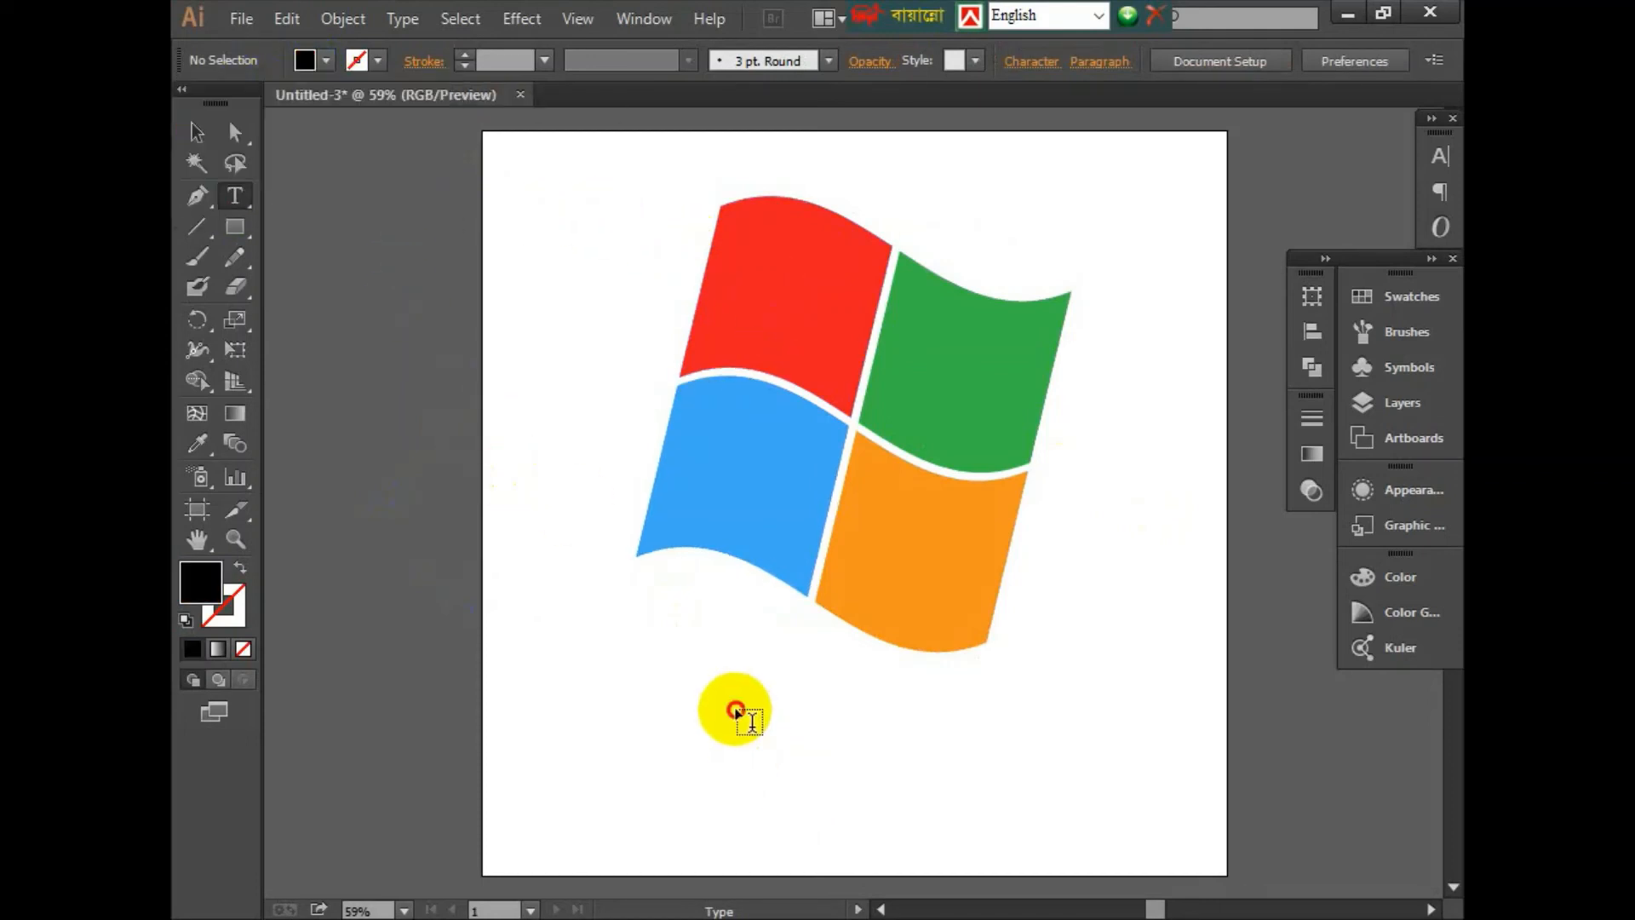
left_click(729, 690)
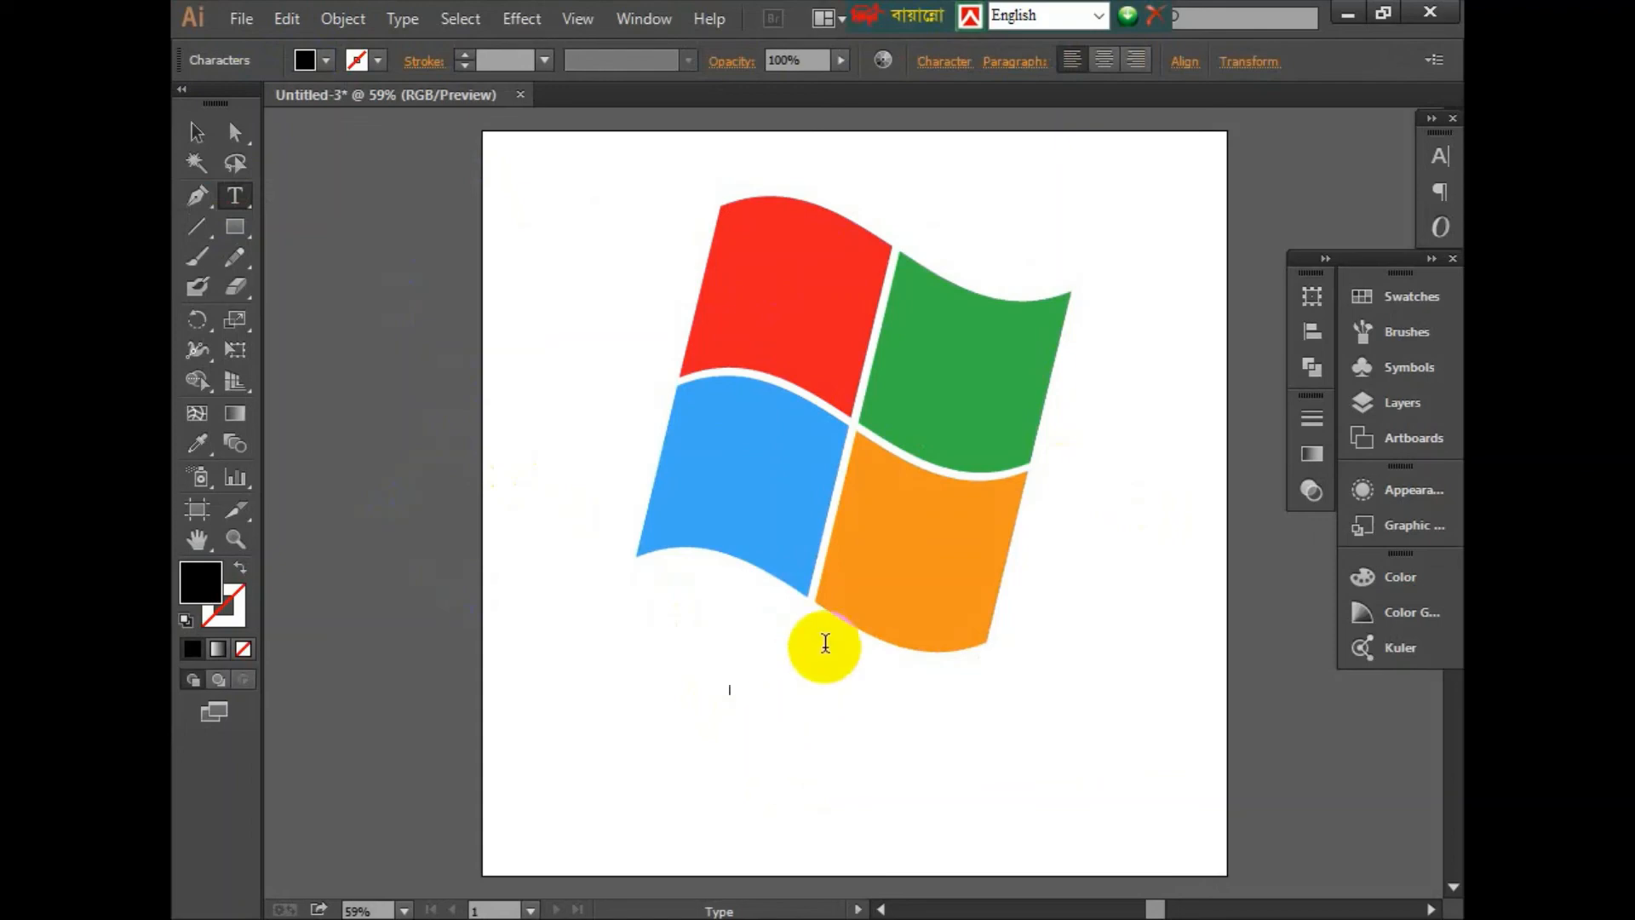
Step: Set the font size to 72 pt and enter the text "Windows 7" below the logo
left_click(934, 61)
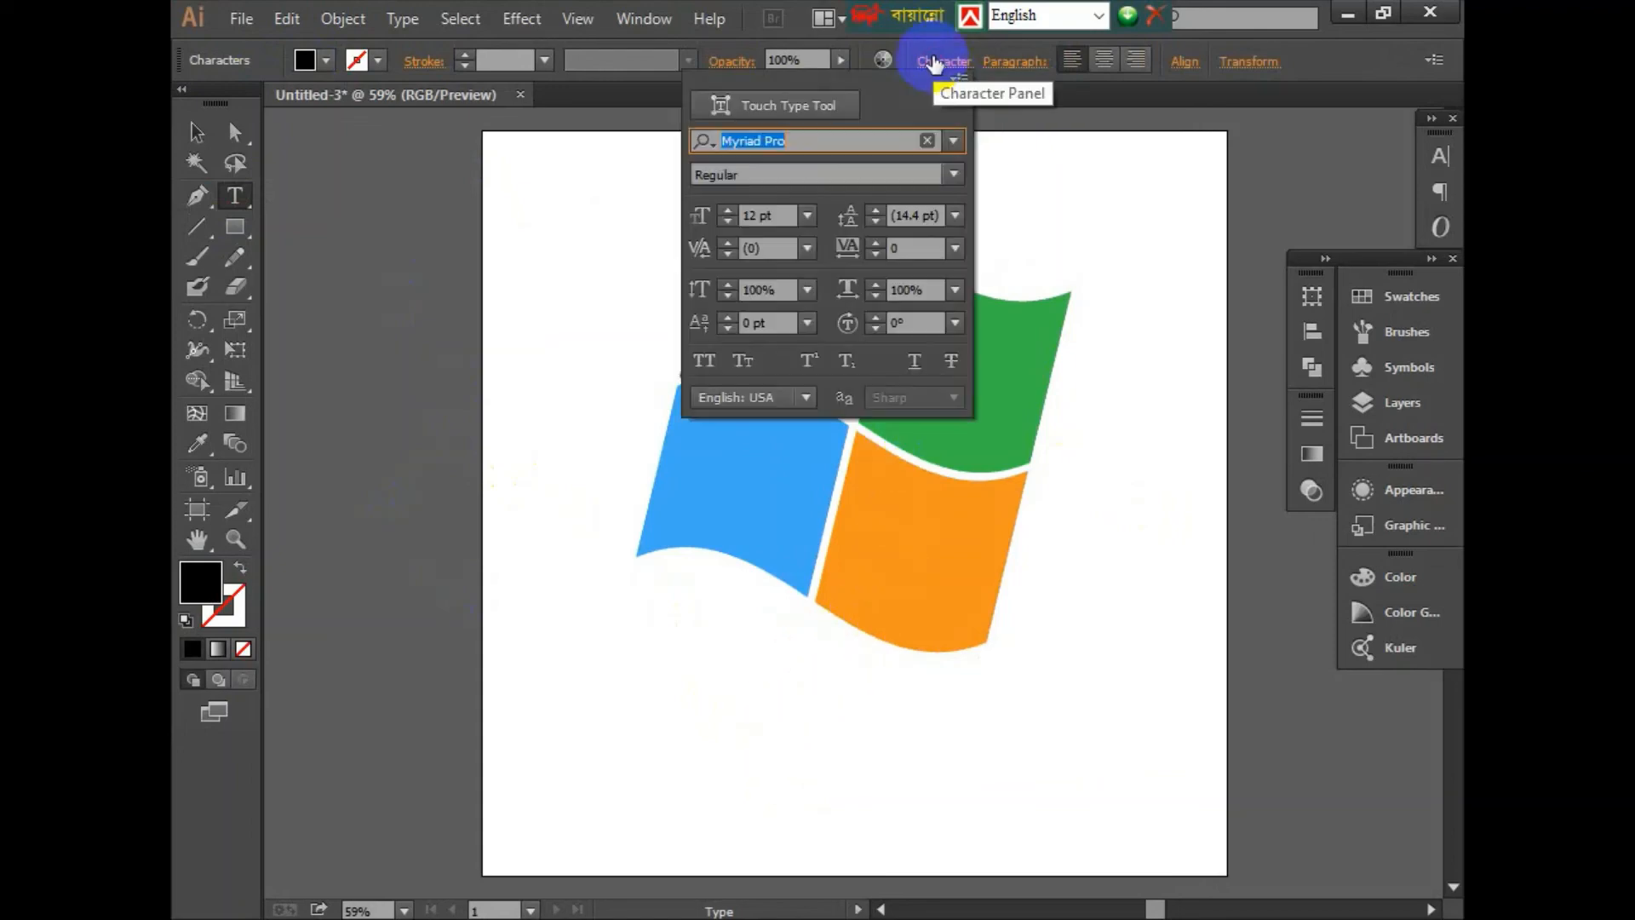
left_click(806, 216)
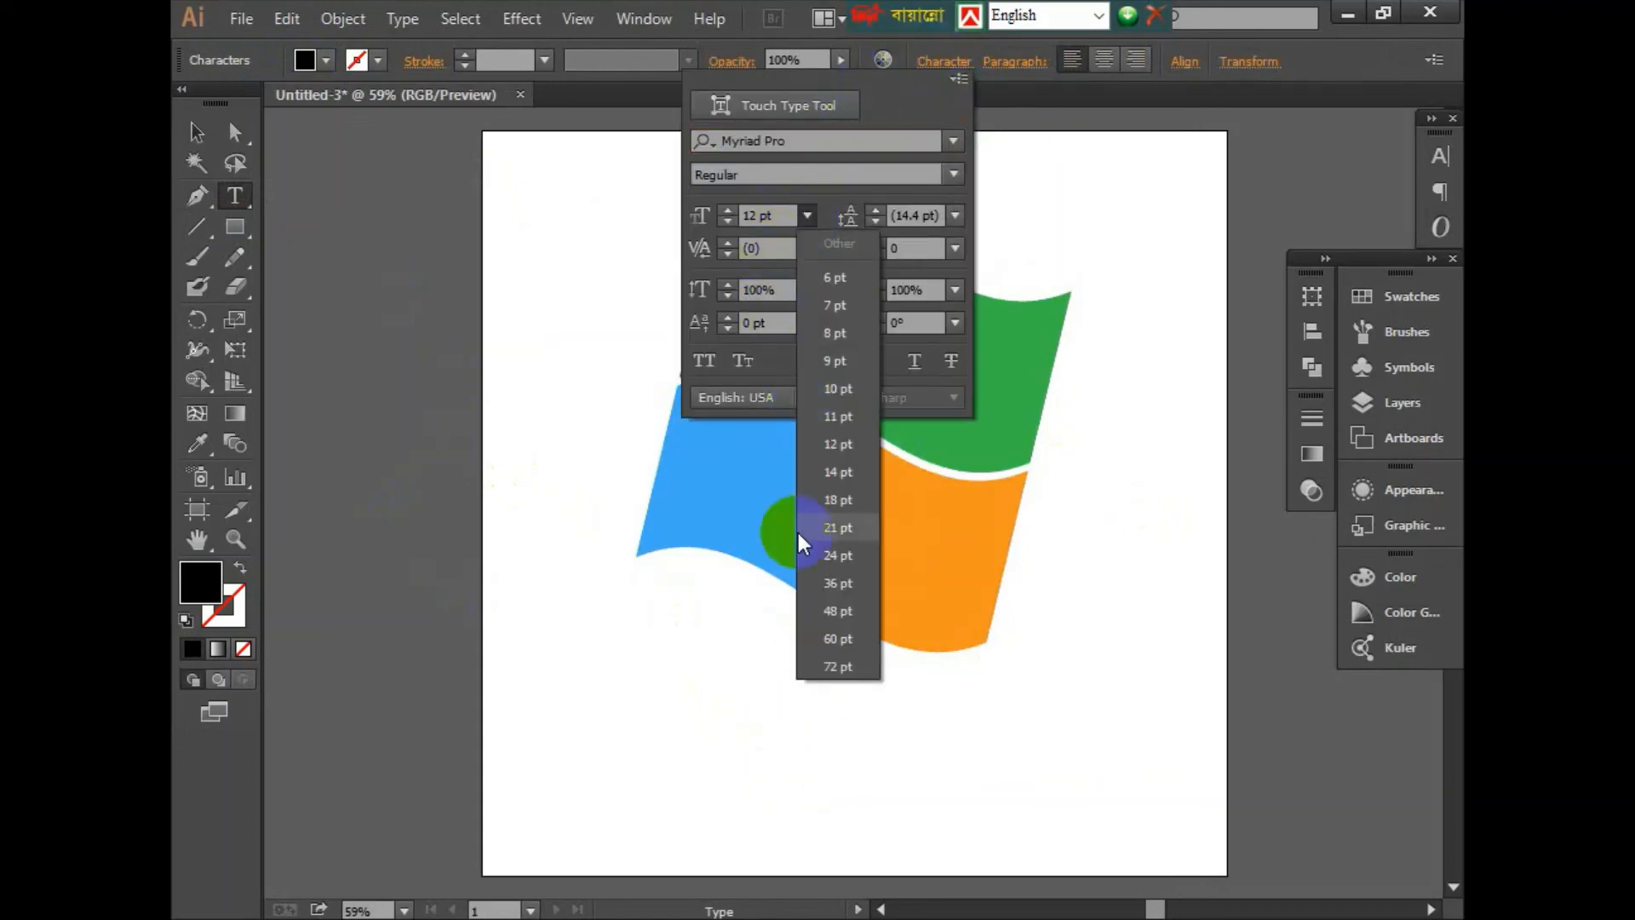
left_click(836, 663)
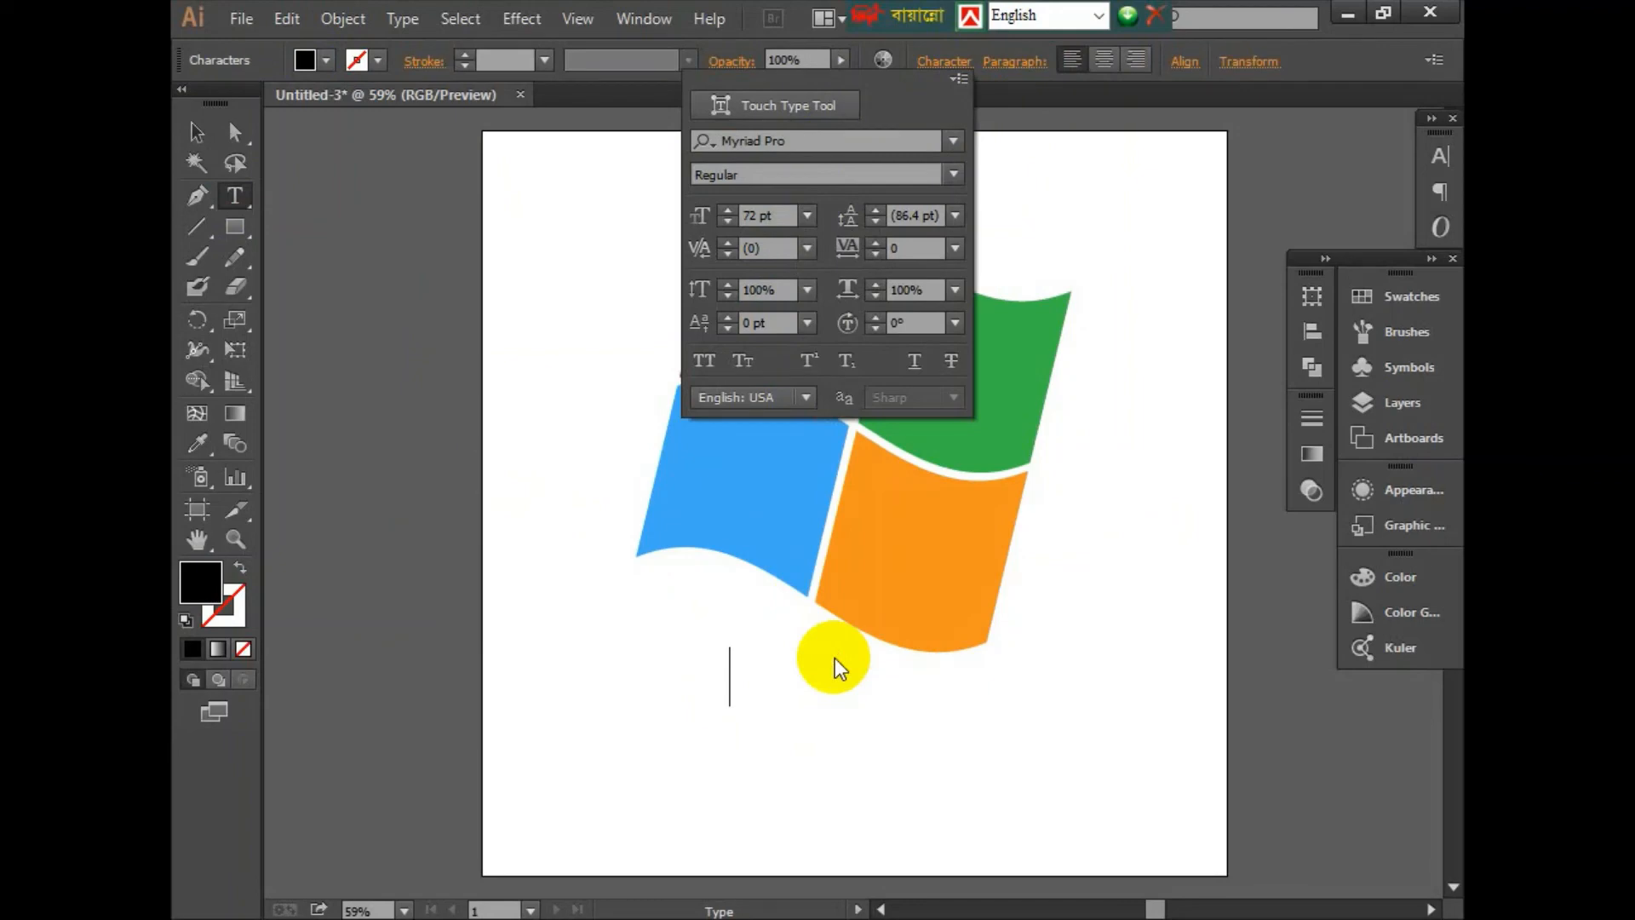
left_click(731, 677)
type("W")
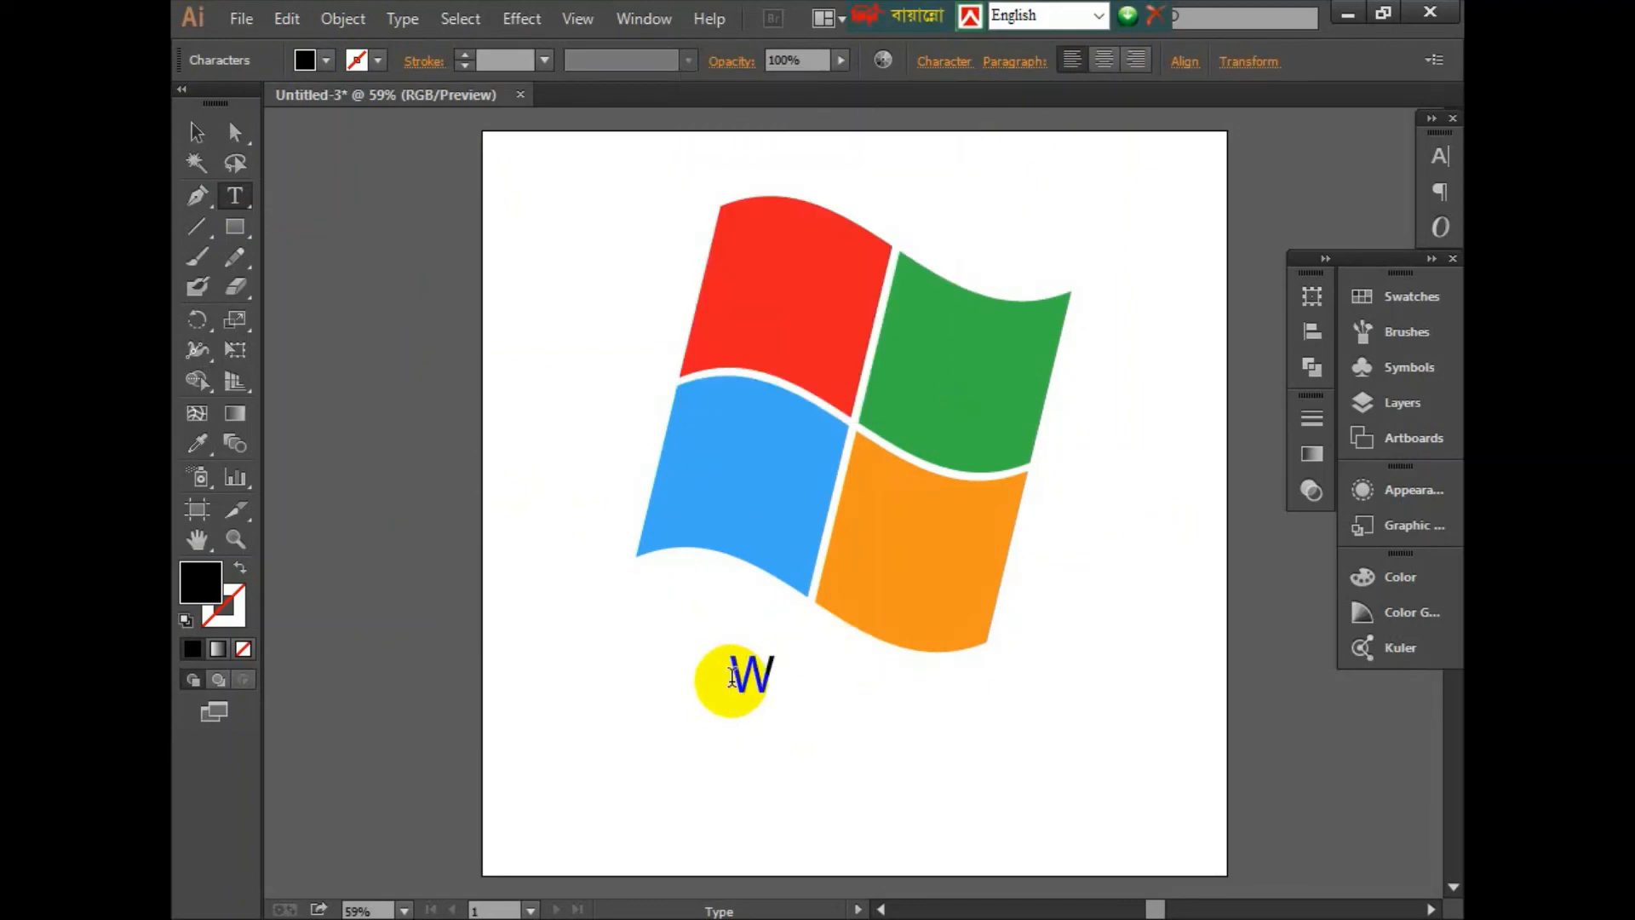
type("indows")
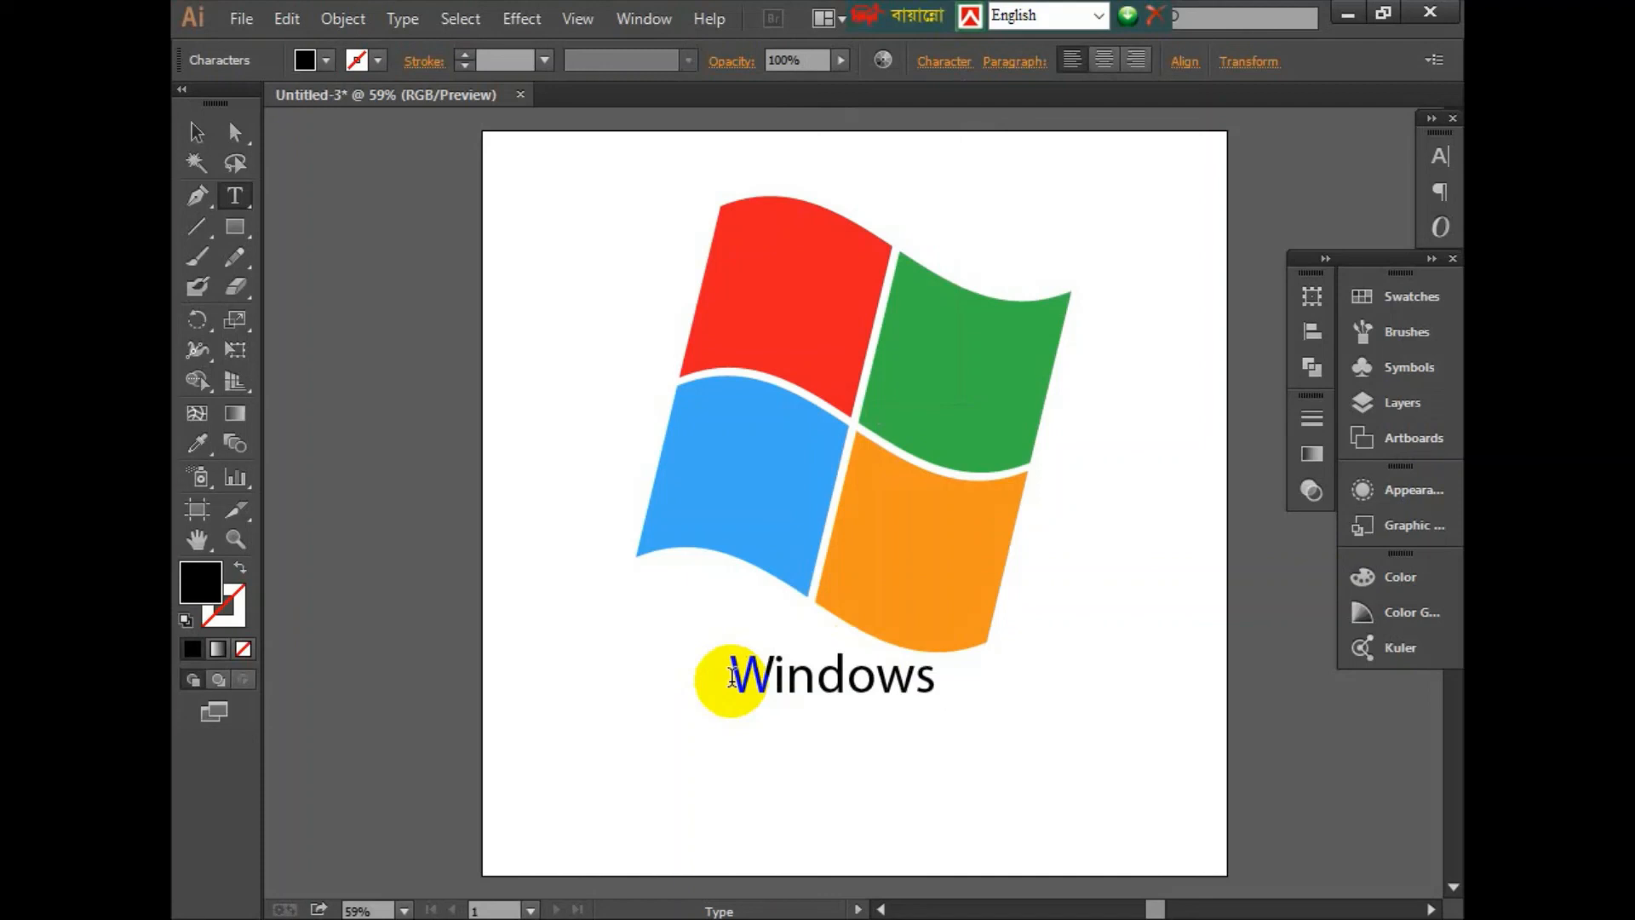
type(" 7")
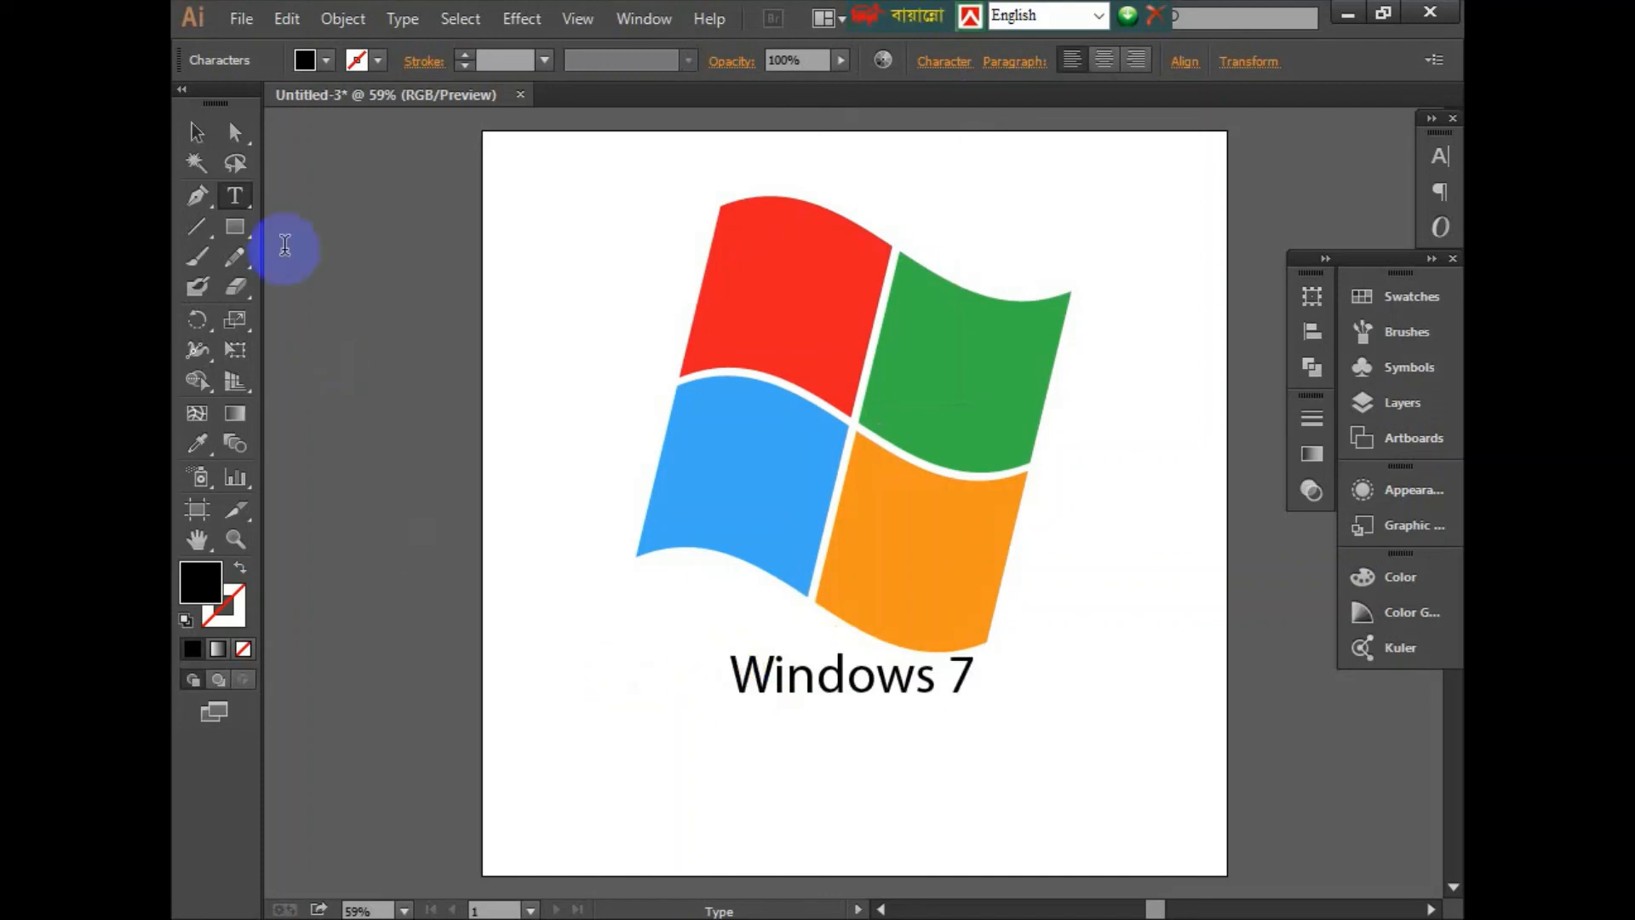
Step: Enlarge the "Windows 7" text proportionally to about the logo's width, position it just below the panes, and deselect it
left_click(197, 132)
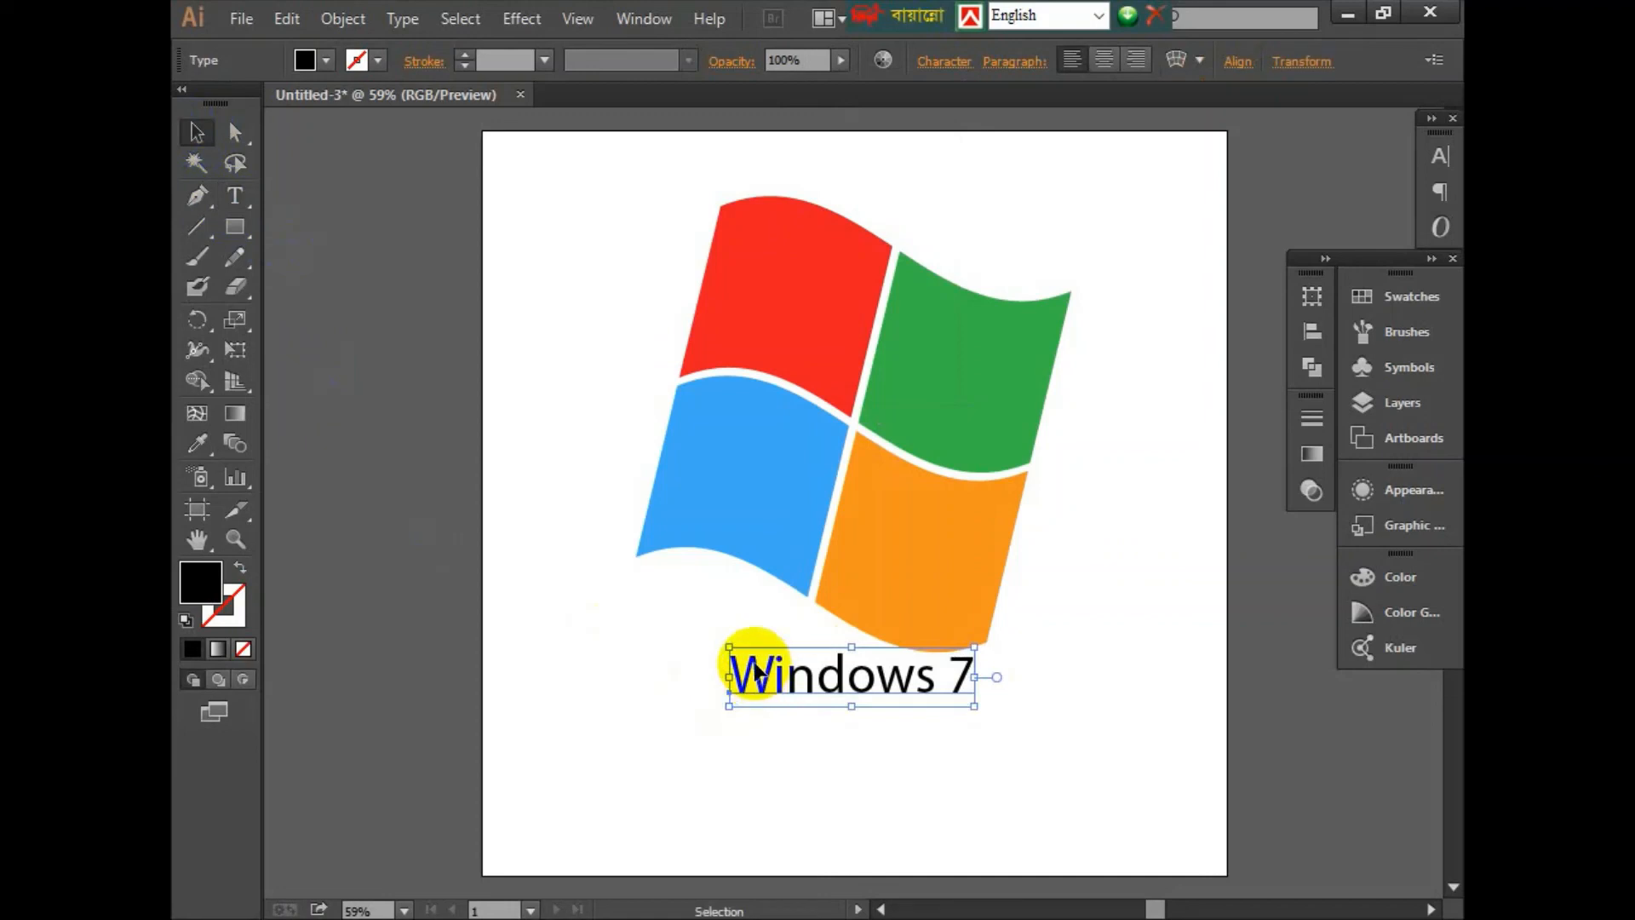
left_click_drag(742, 672, 717, 685)
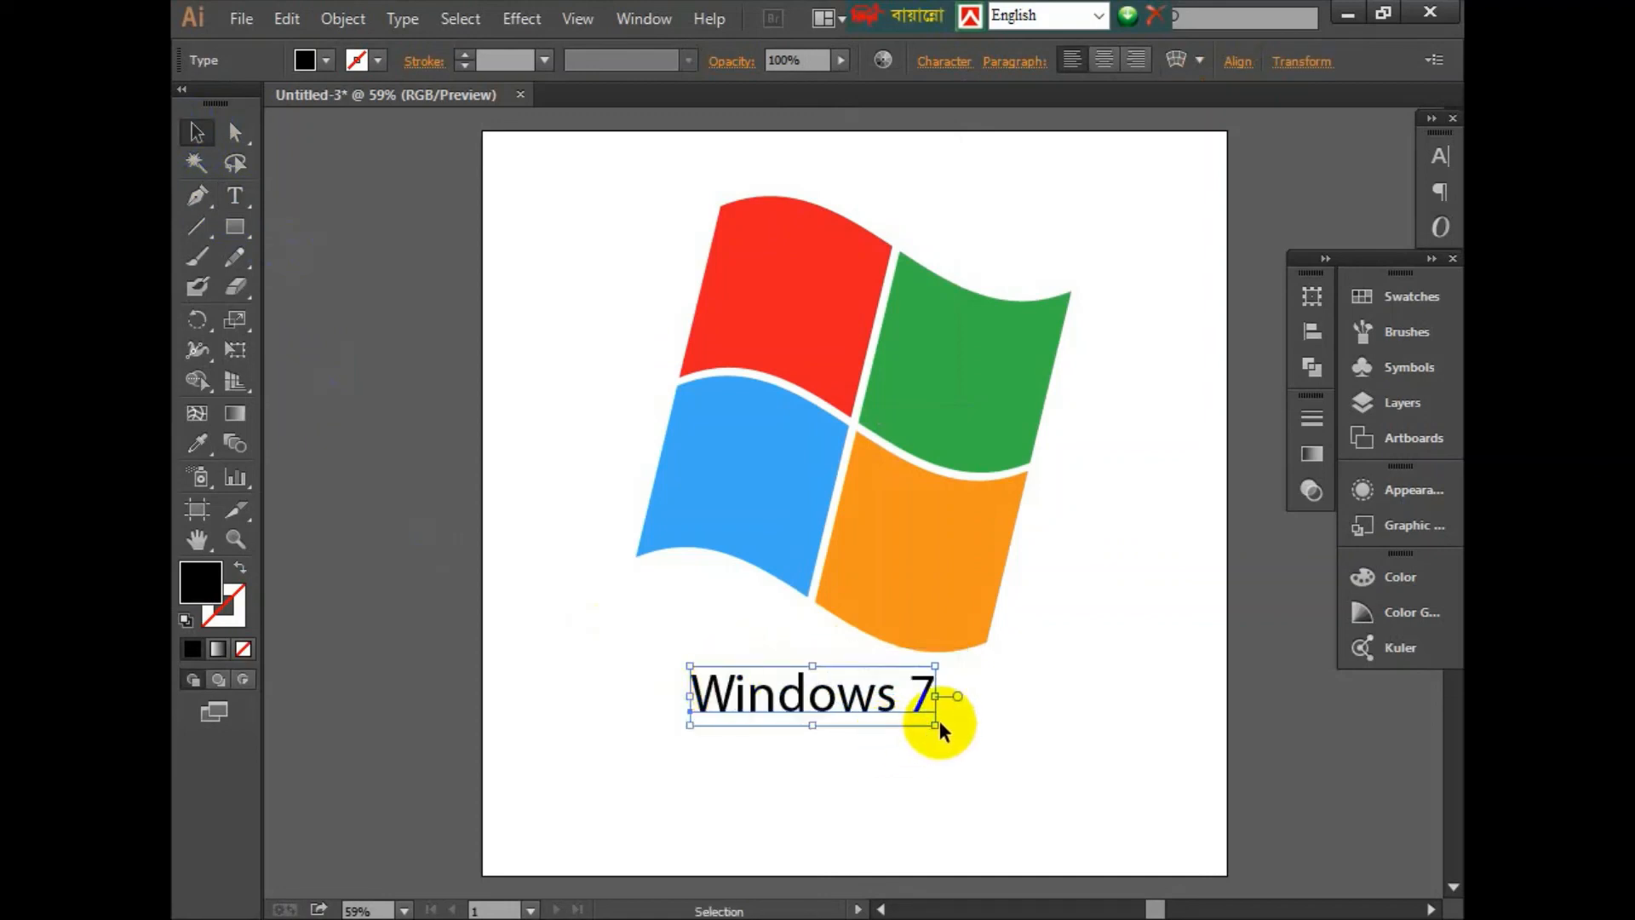
left_click_drag(935, 724, 992, 765)
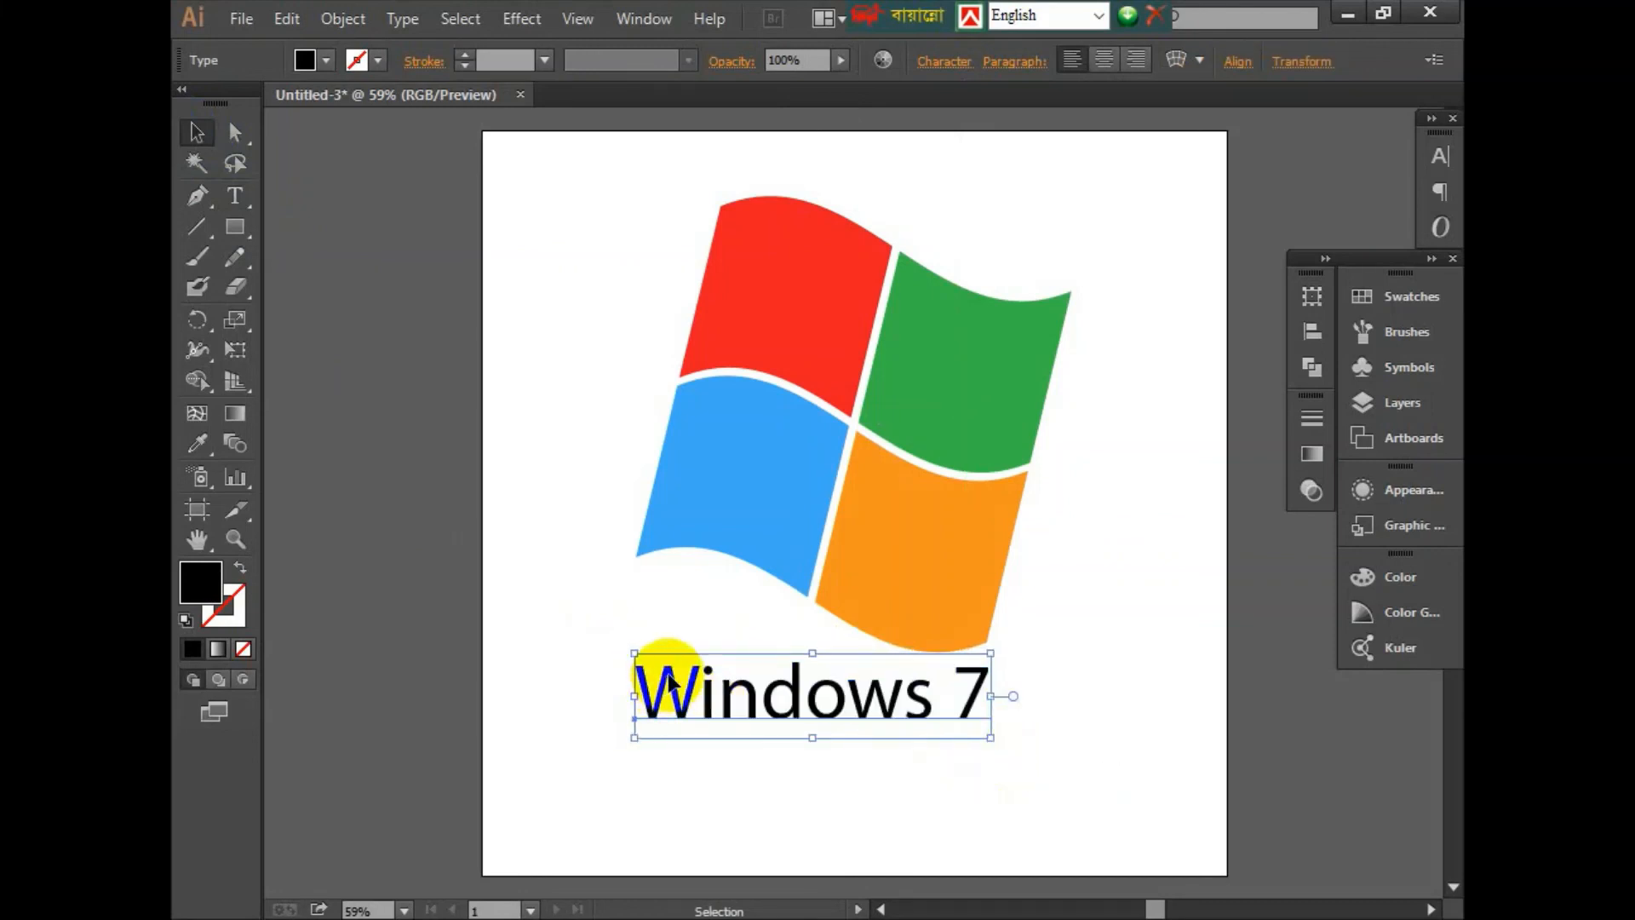
left_click_drag(657, 668, 652, 693)
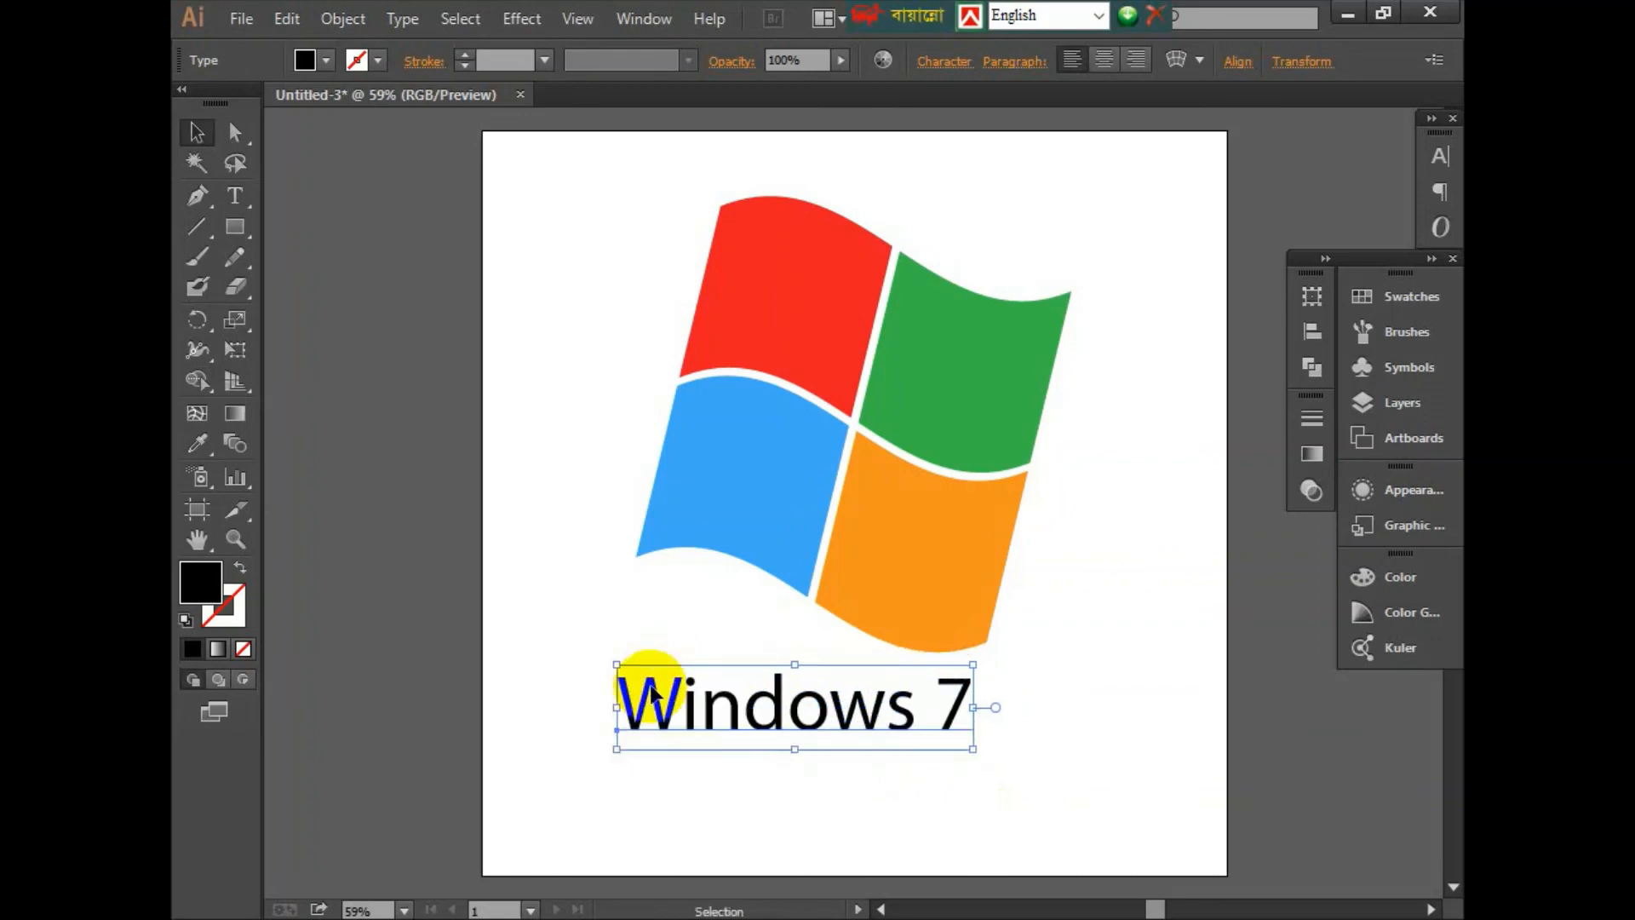
left_click(1054, 712)
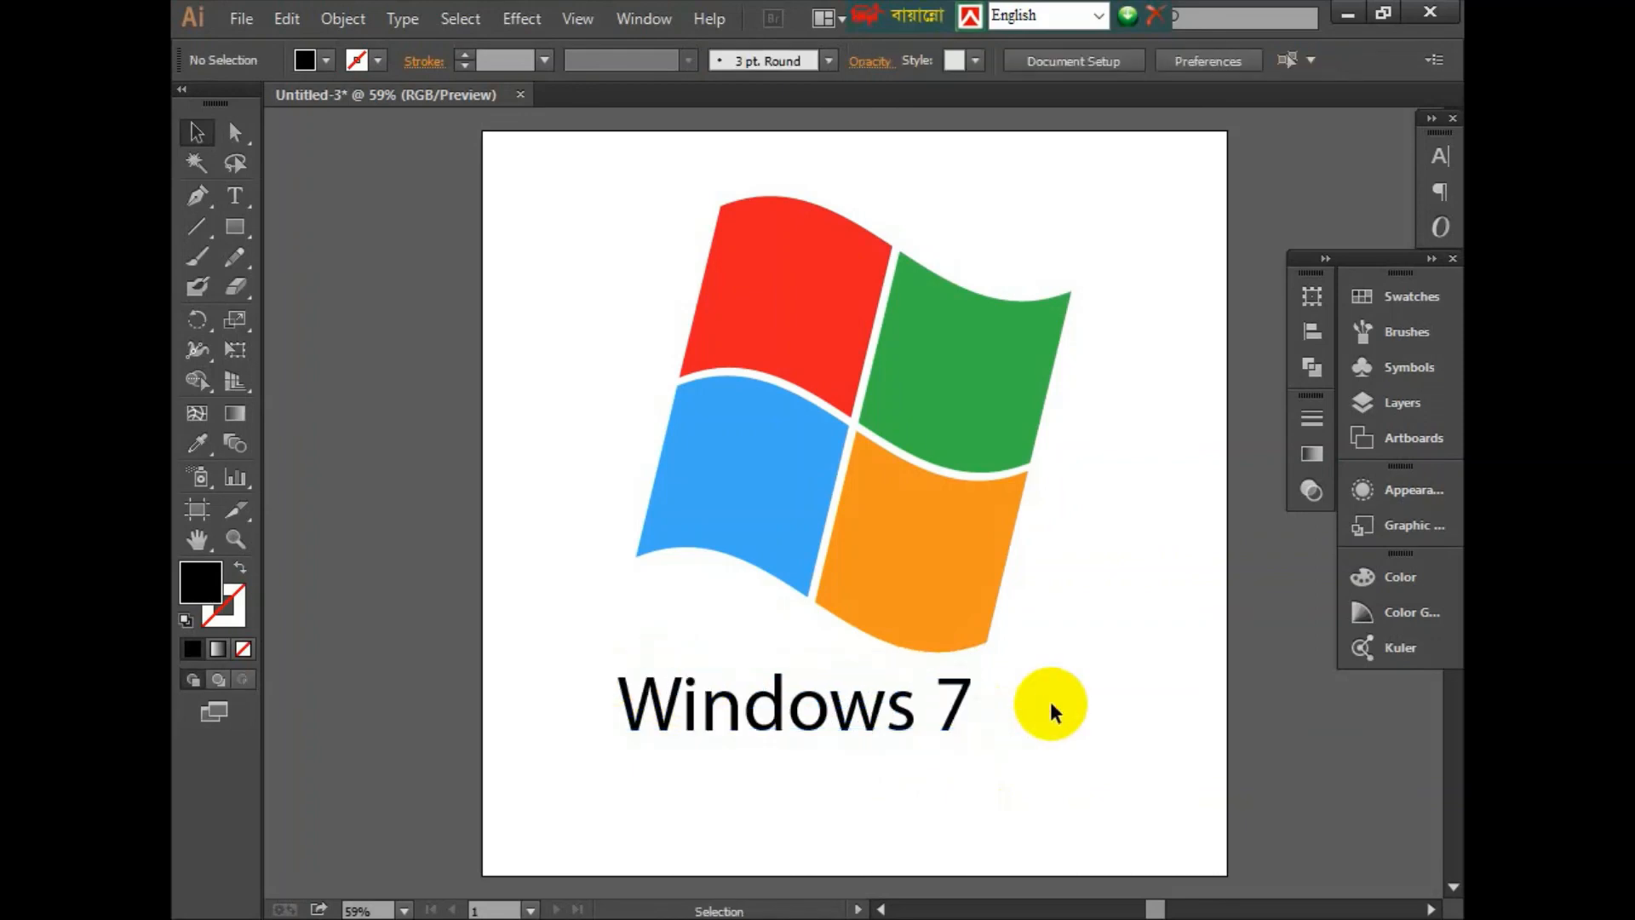